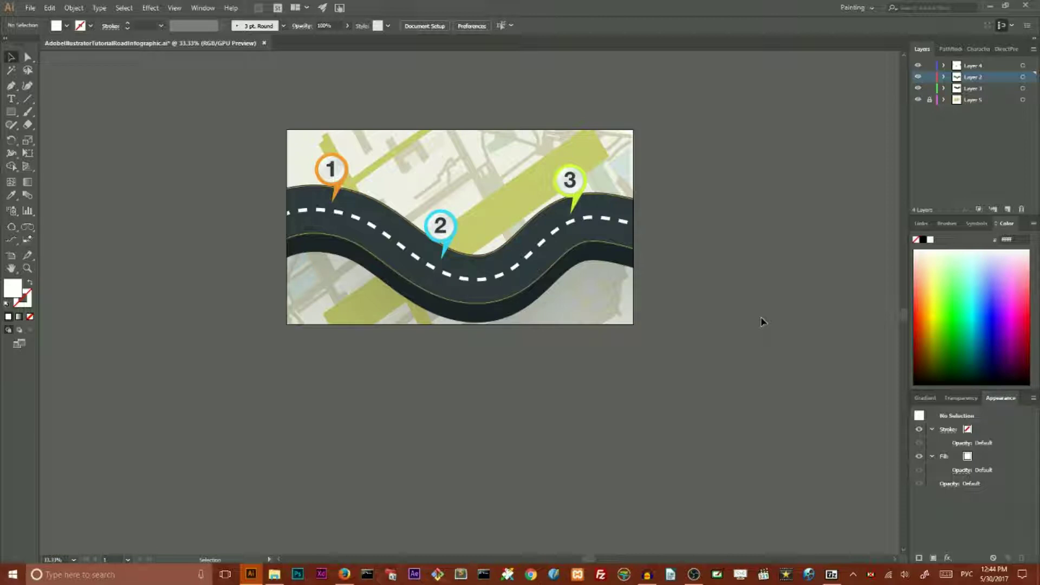
Step: Examine the finished road infographic by hiding and showing its road, shadow, marker and map background layers
{"action": "left_click", "coordinate": [918, 99]}
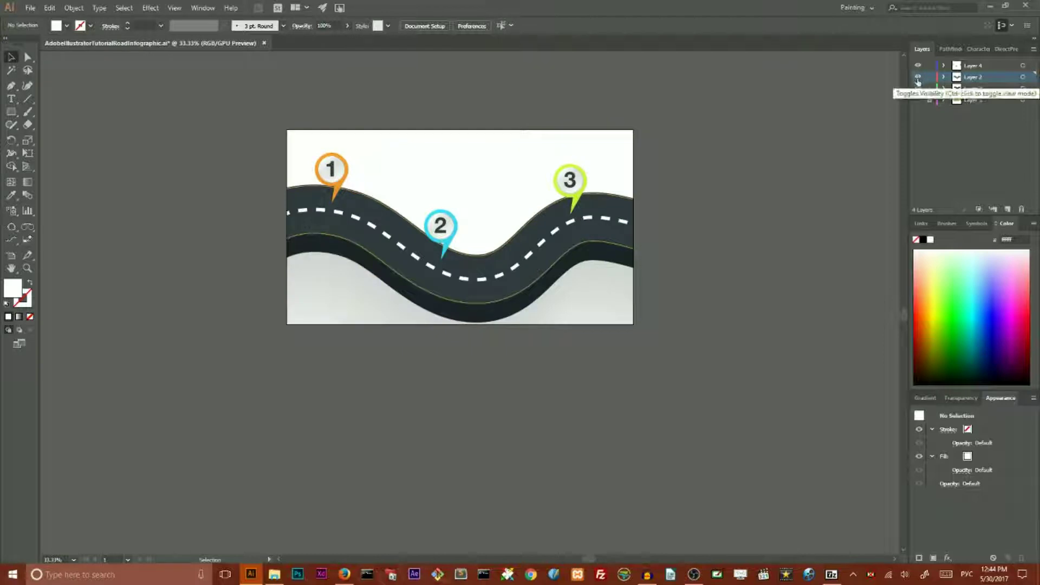
{"action": "left_click", "coordinate": [918, 88]}
{"action": "left_click", "coordinate": [918, 65]}
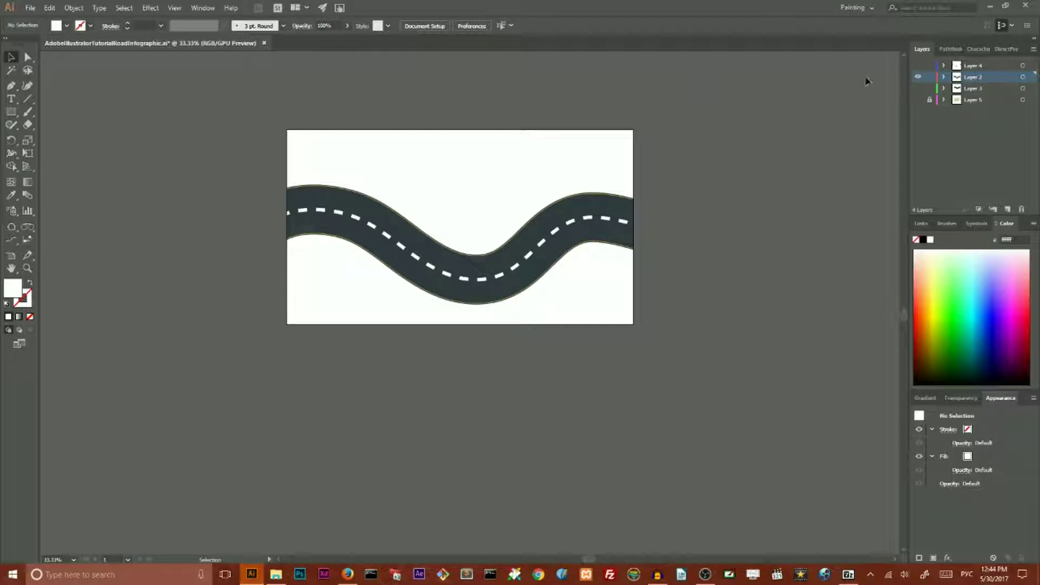
{"action": "left_click", "coordinate": [918, 88]}
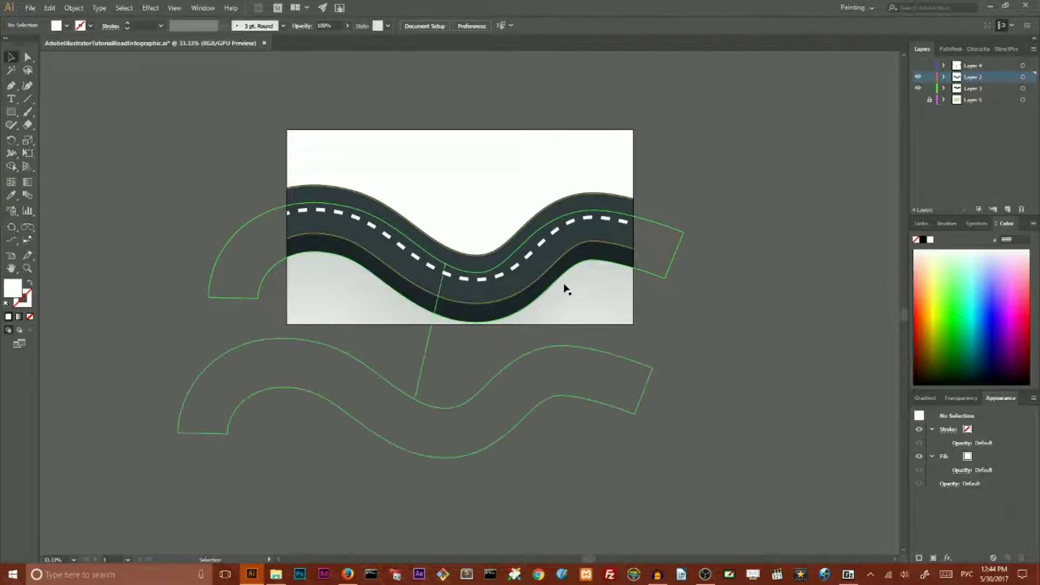
{"action": "left_click", "coordinate": [918, 65]}
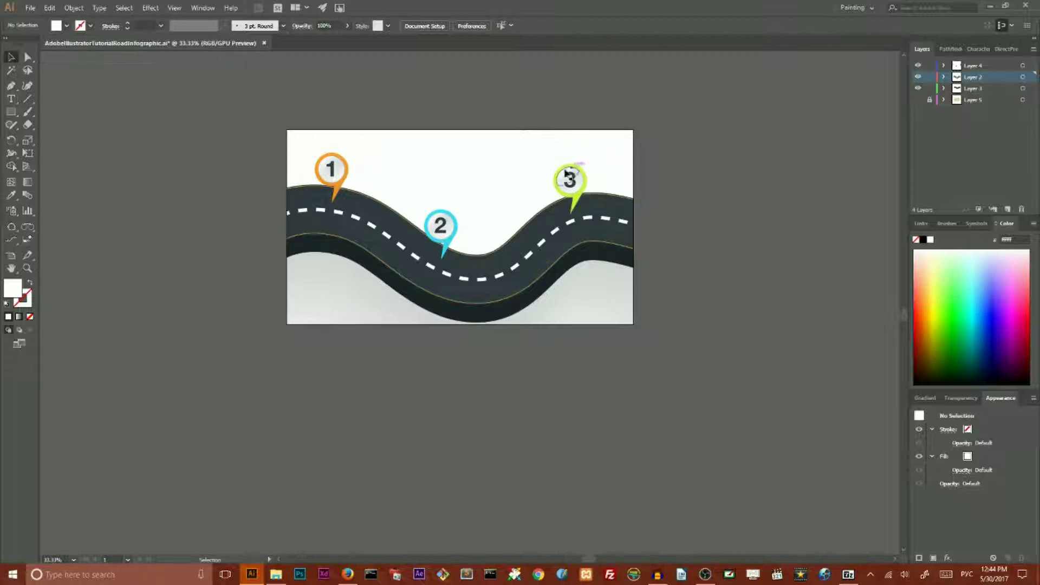
{"action": "left_click", "coordinate": [918, 100]}
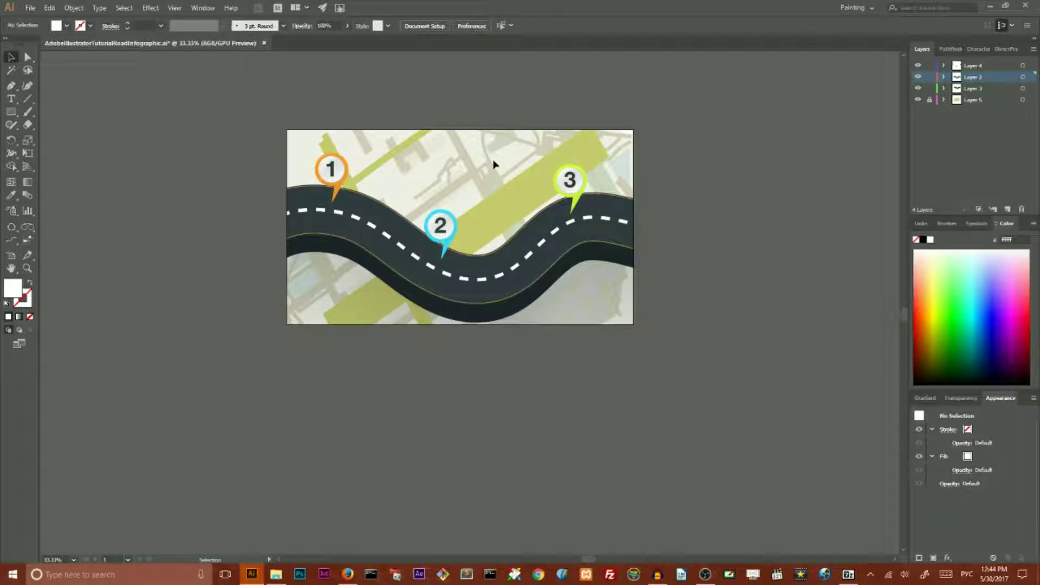
Step: Create a new document from the Web-Large preset, 1920 x 1080 pixels in RGB Color
{"action": "left_click", "coordinate": [31, 7]}
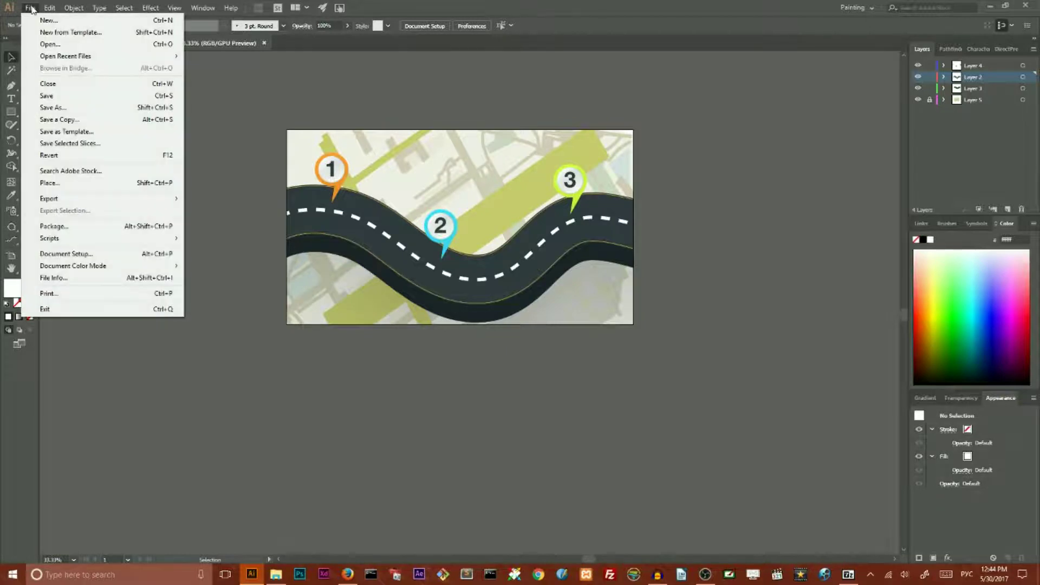
{"action": "left_click", "coordinate": [41, 21]}
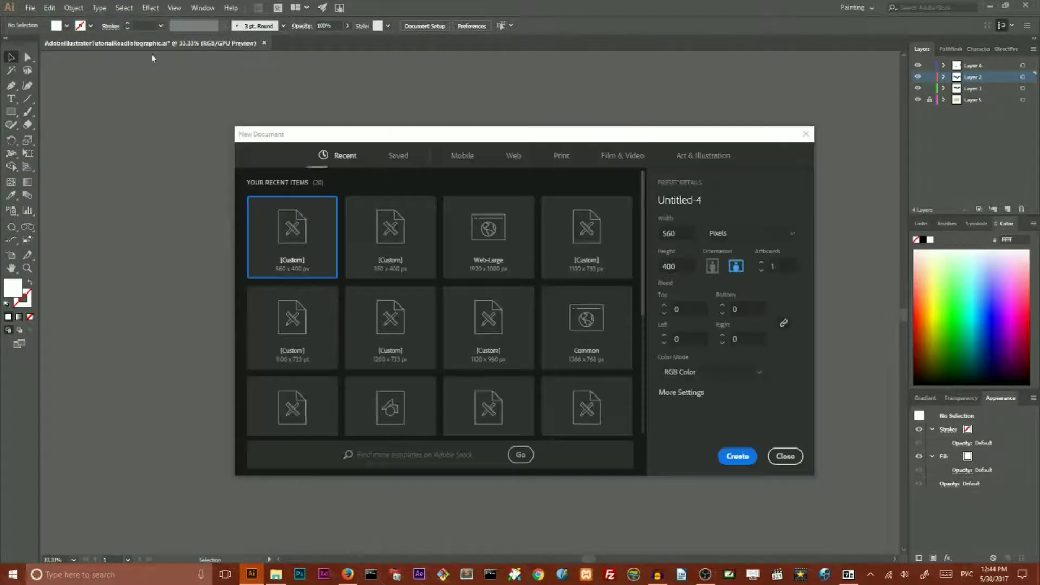
{"action": "left_click", "coordinate": [487, 228]}
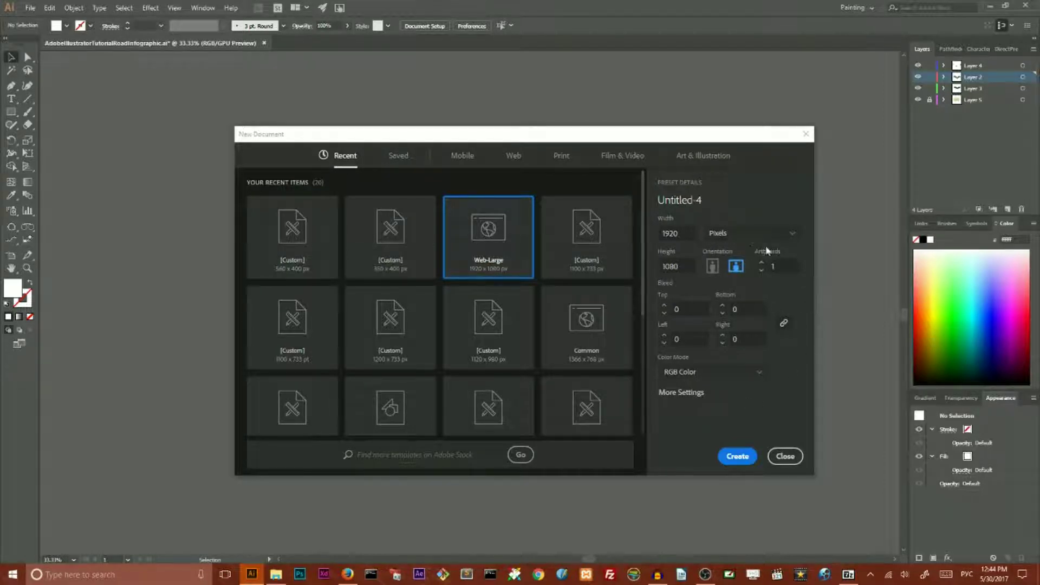
{"action": "left_click", "coordinate": [737, 456]}
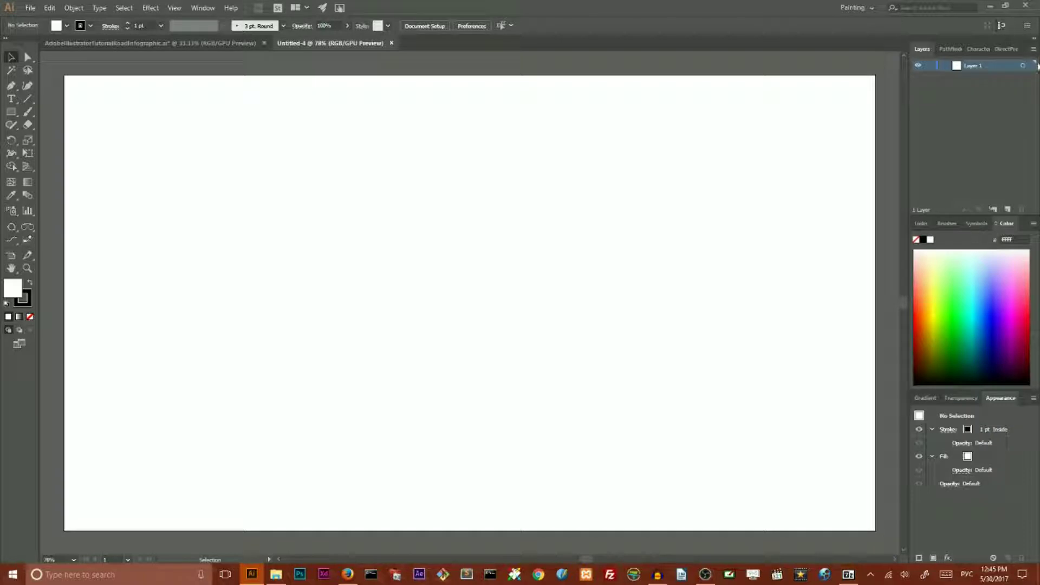
Step: Enlarge the layer list thumbnails with a custom row size of 60 pixels
{"action": "left_click", "coordinate": [1024, 66]}
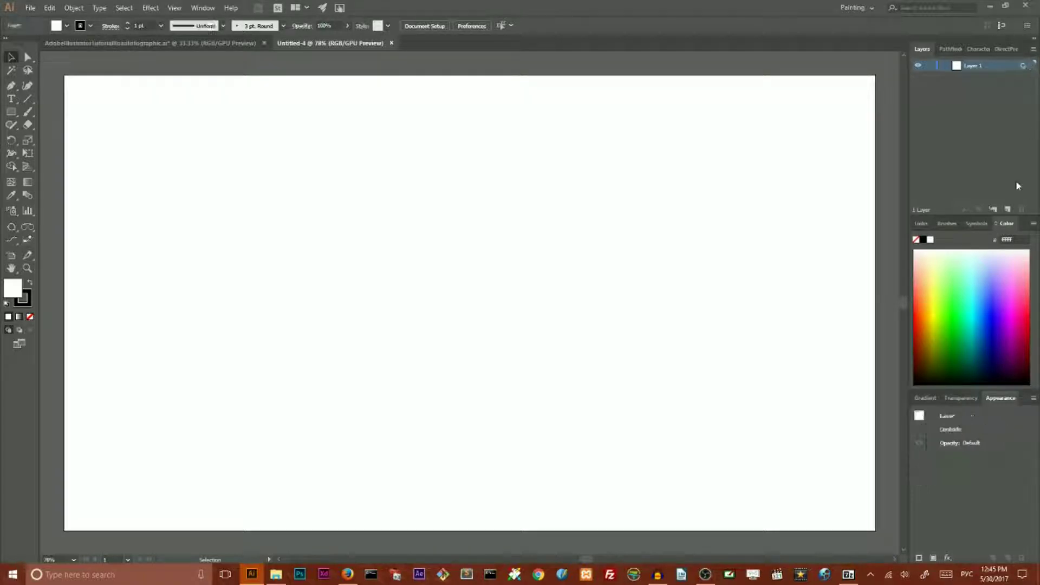
{"action": "left_click", "coordinate": [1033, 49]}
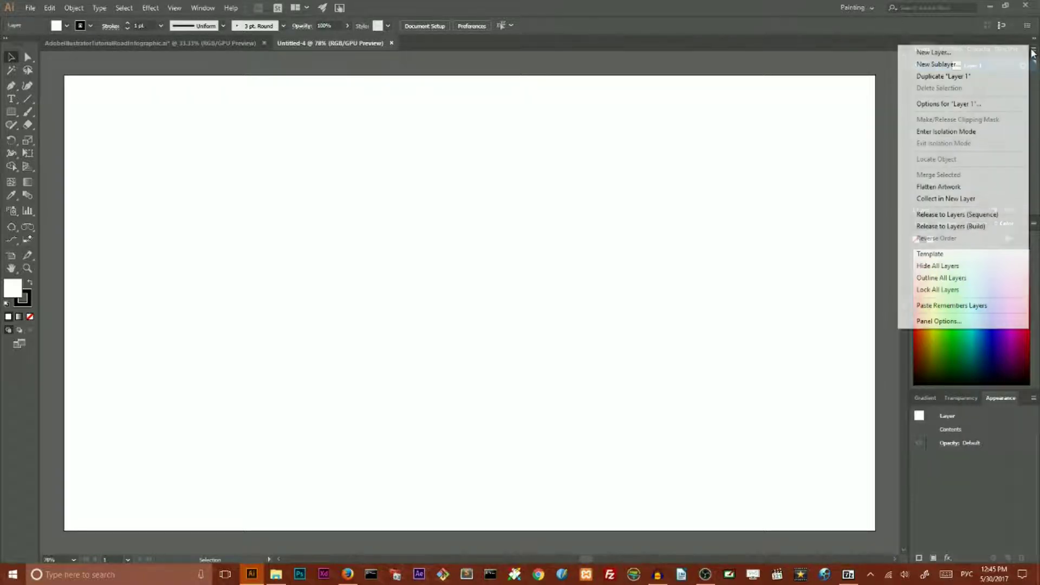
{"action": "left_click", "coordinate": [929, 322]}
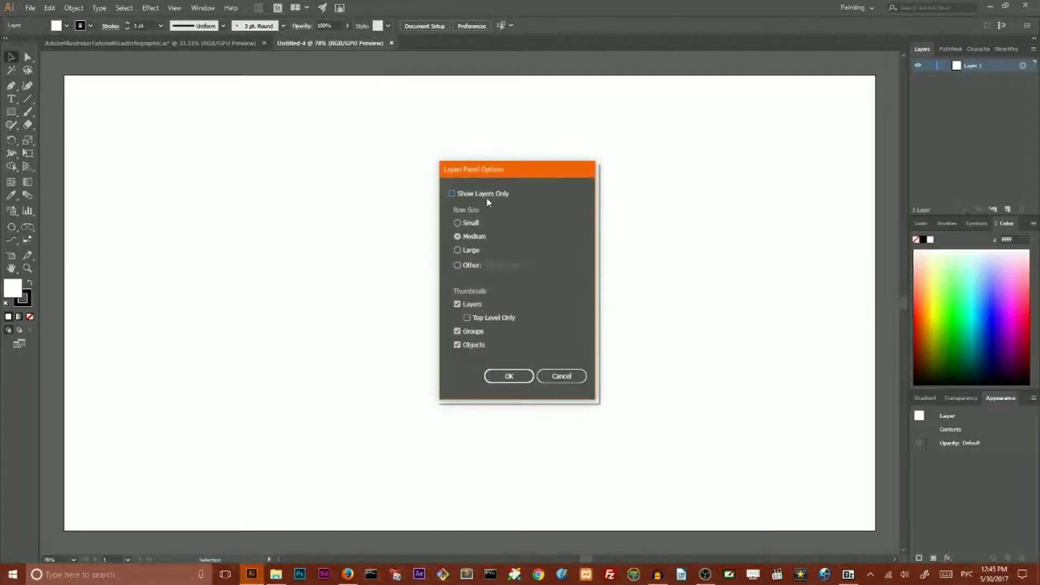
{"action": "left_click", "coordinate": [457, 267]}
{"action": "double_click", "coordinate": [490, 265]}
{"action": "type", "text": "6"}
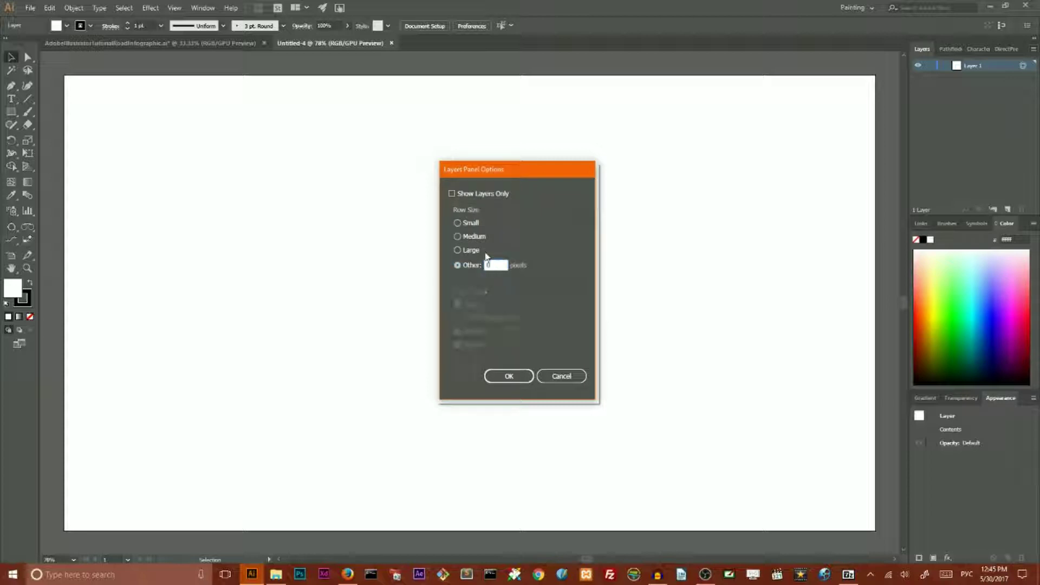
{"action": "type", "text": "0"}
{"action": "left_click", "coordinate": [506, 376]}
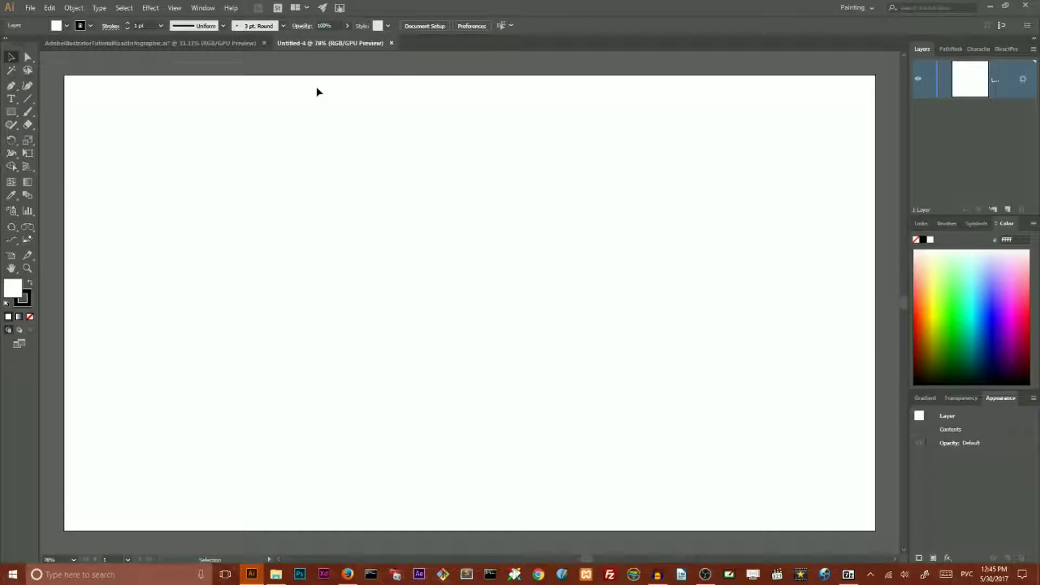
Step: Draw a wavy path about 2686 px wide and 644 px high with the Curvature tool, starting and ending outside the artboard
{"action": "left_click", "coordinate": [30, 87]}
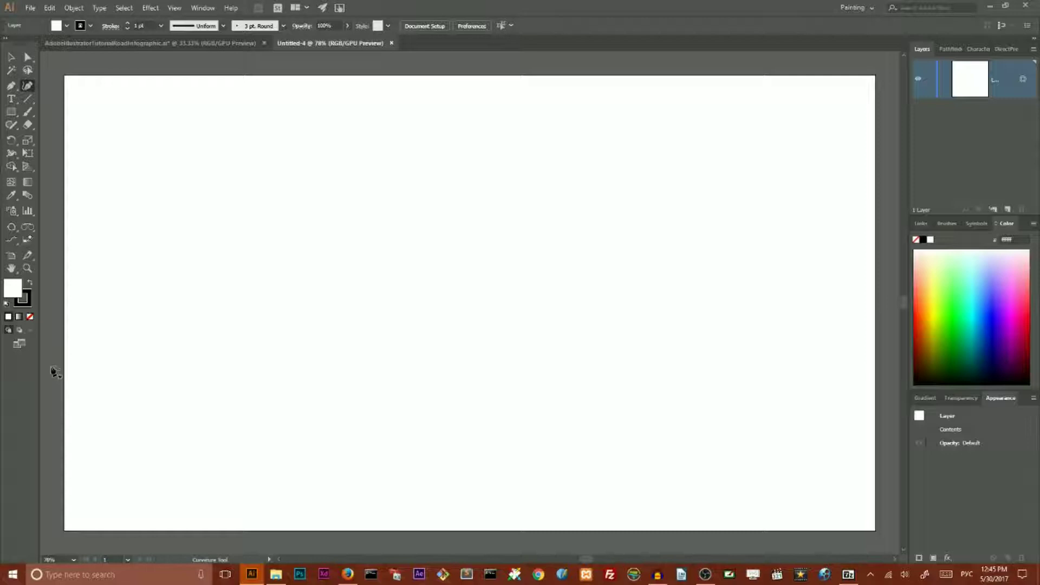
{"action": "key", "text": "ctrl+minus"}
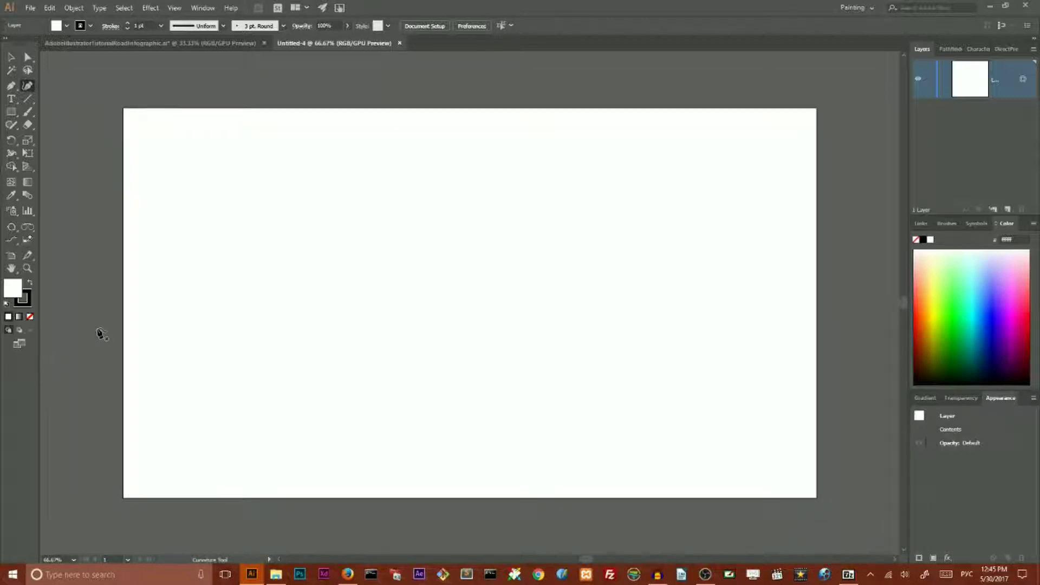
{"action": "left_click", "coordinate": [72, 361]}
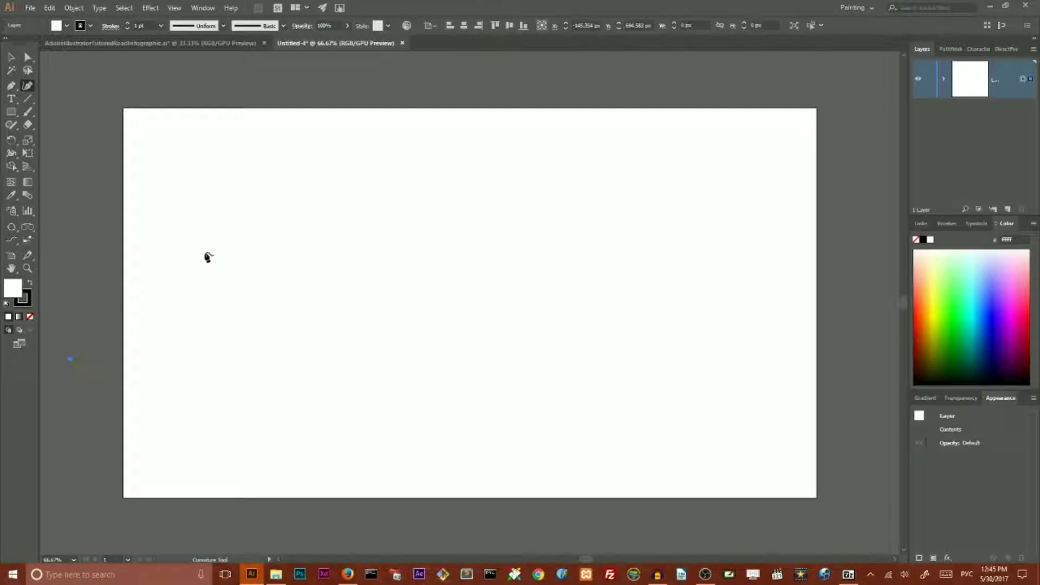
{"action": "left_click", "coordinate": [275, 181]}
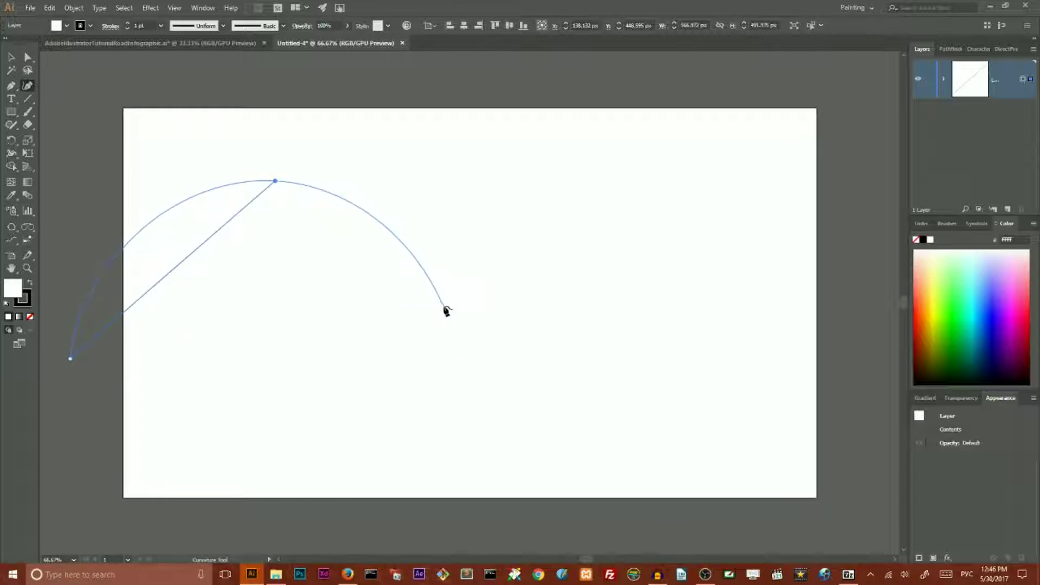
{"action": "left_click", "coordinate": [504, 413]}
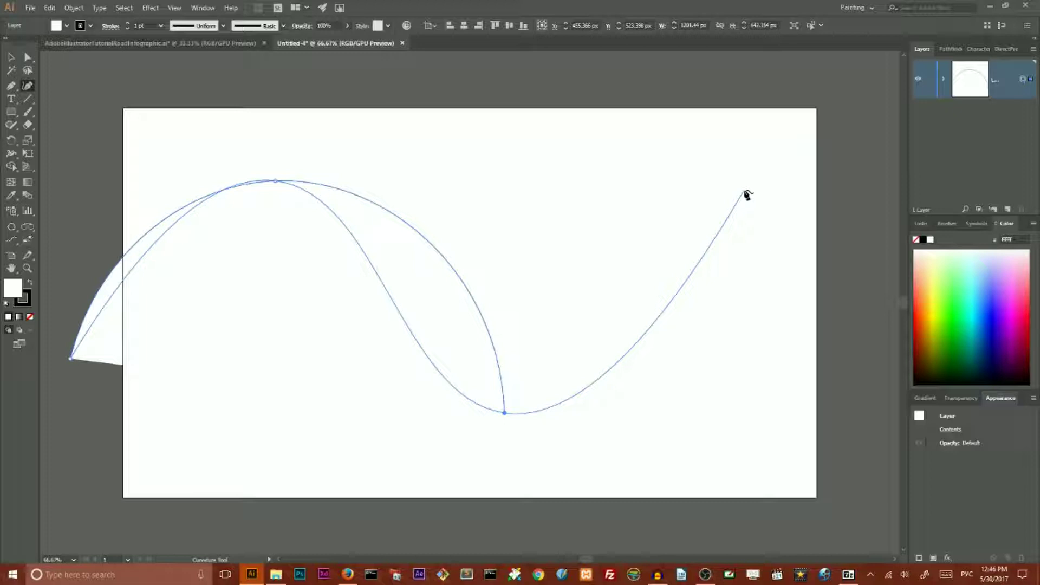
{"action": "left_click", "coordinate": [745, 191]}
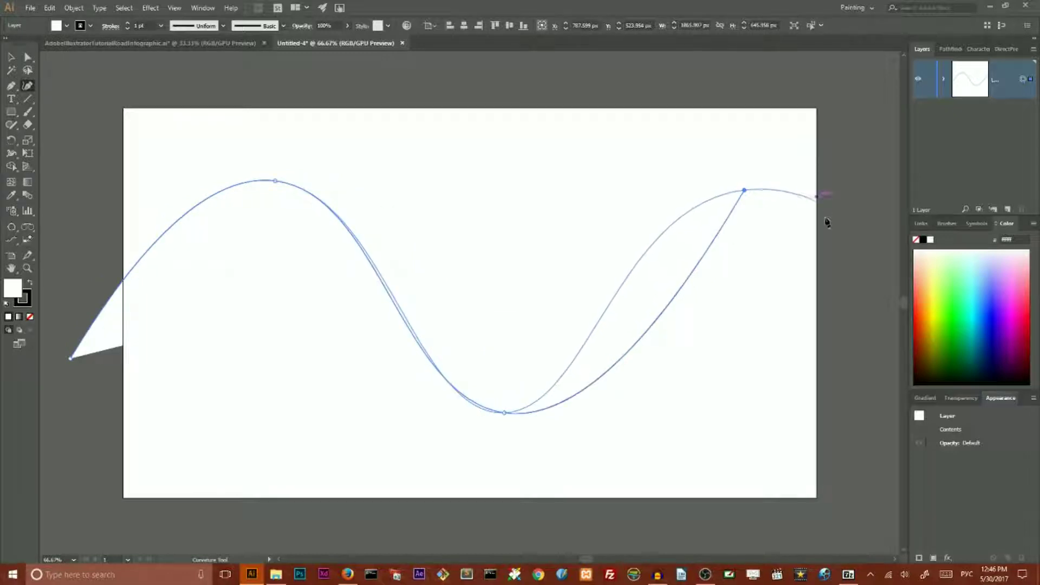
{"action": "left_click", "coordinate": [897, 559]}
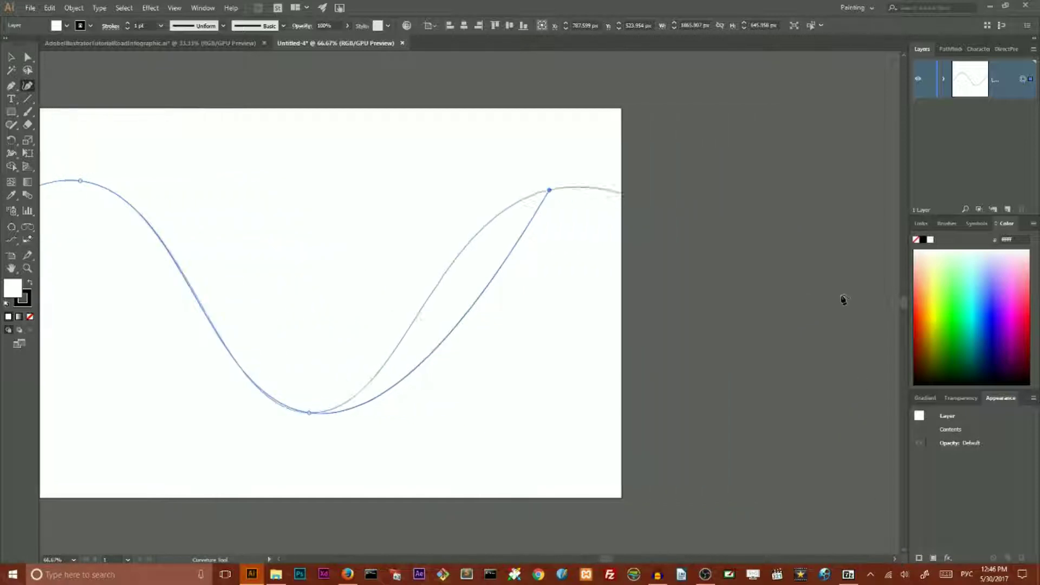
{"action": "left_click", "coordinate": [802, 307]}
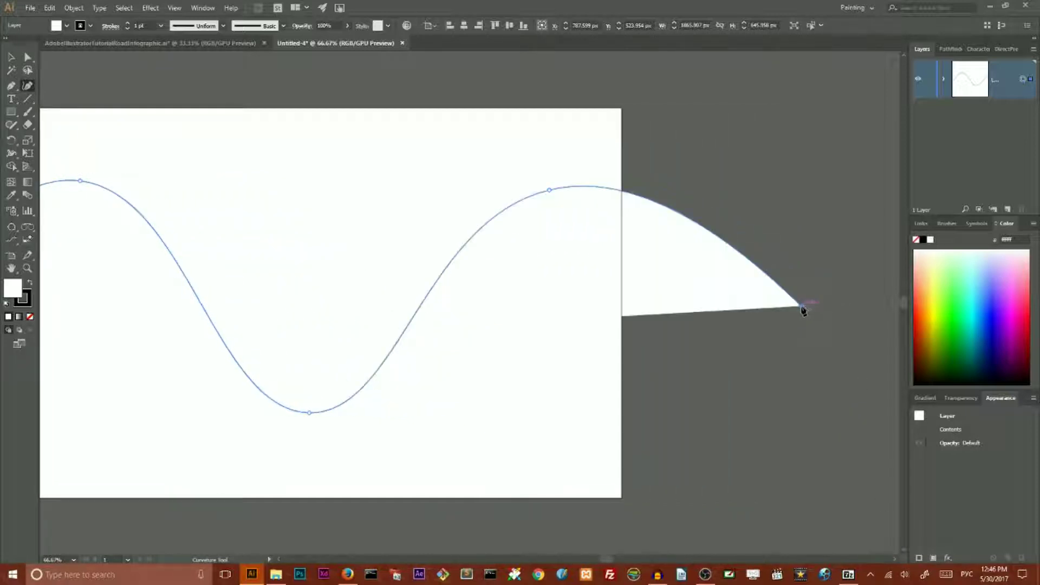
{"action": "left_click", "coordinate": [846, 308]}
Step: Remove the wavy path's fill and deselect it
{"action": "key", "text": "v"}
{"action": "left_click", "coordinate": [30, 317]}
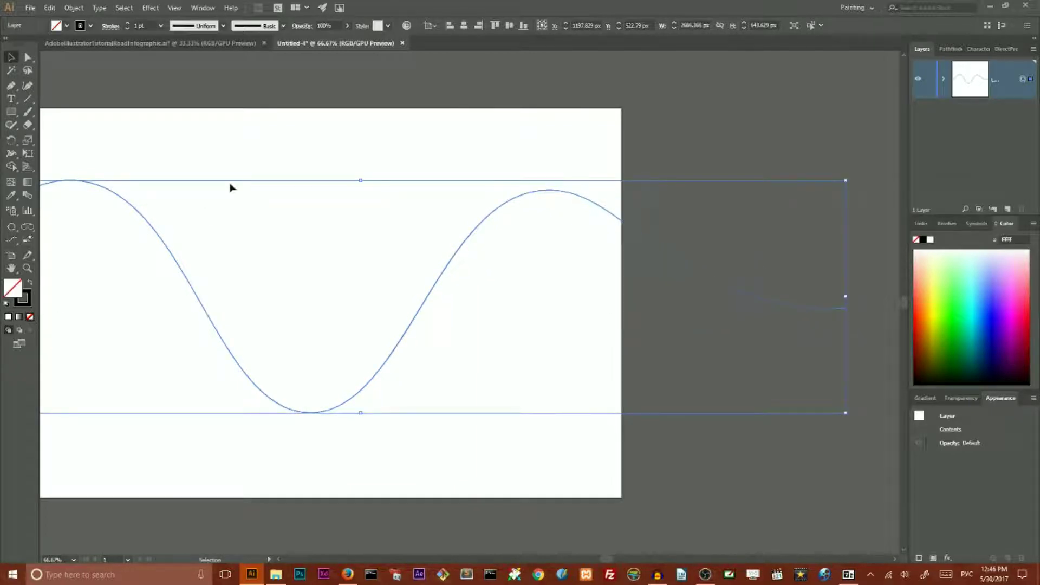
{"action": "left_click", "coordinate": [258, 113]}
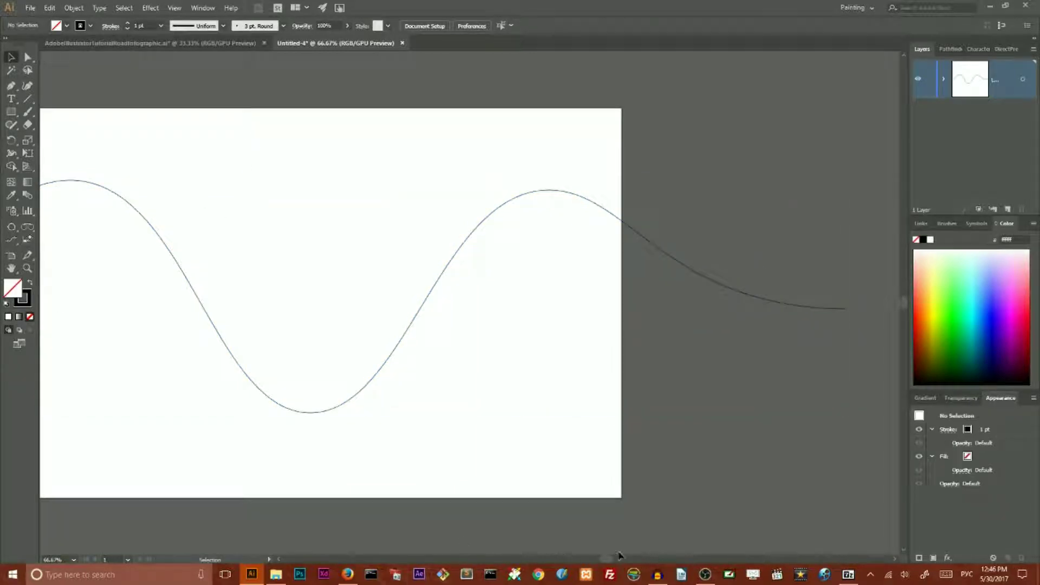
Step: Recentre the artboard and float the Appearance settings separately above the canvas
{"action": "left_click_drag", "start_coordinate": [608, 559], "coordinate": [587, 566]}
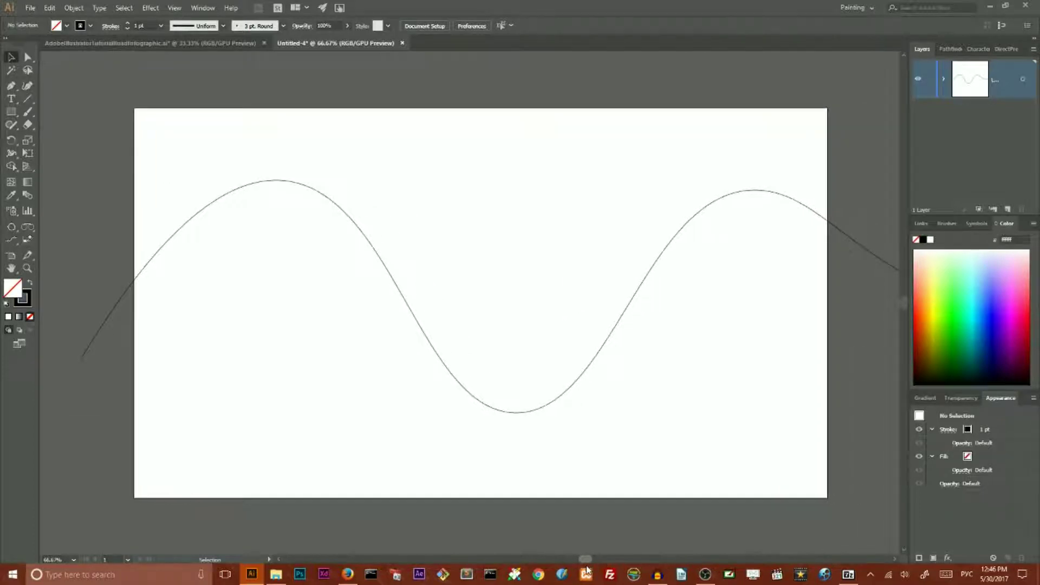
{"action": "left_click_drag", "start_coordinate": [586, 569], "coordinate": [588, 568]}
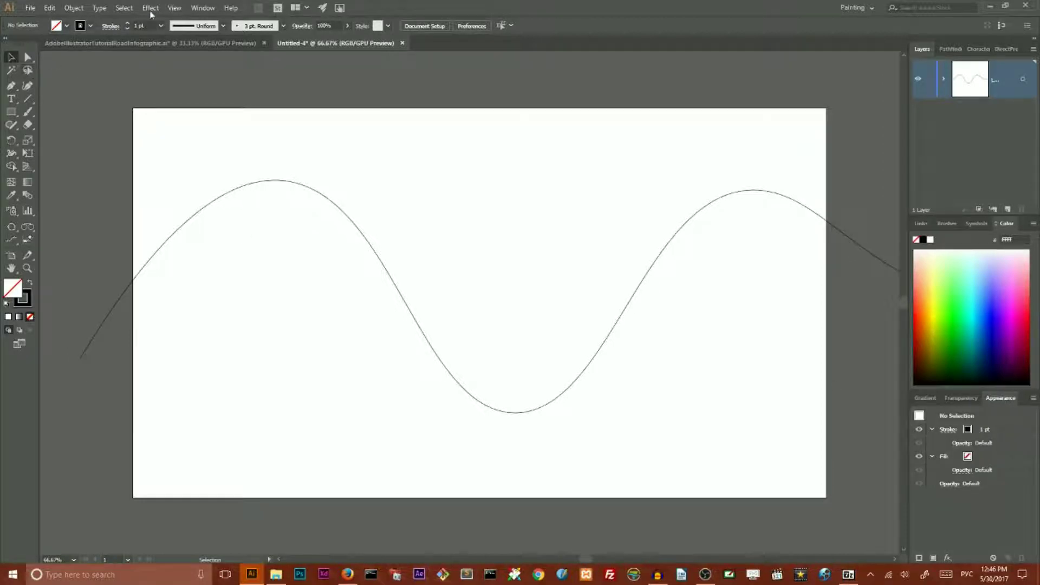
{"action": "left_click", "coordinate": [203, 8]}
{"action": "left_click", "coordinate": [280, 139]}
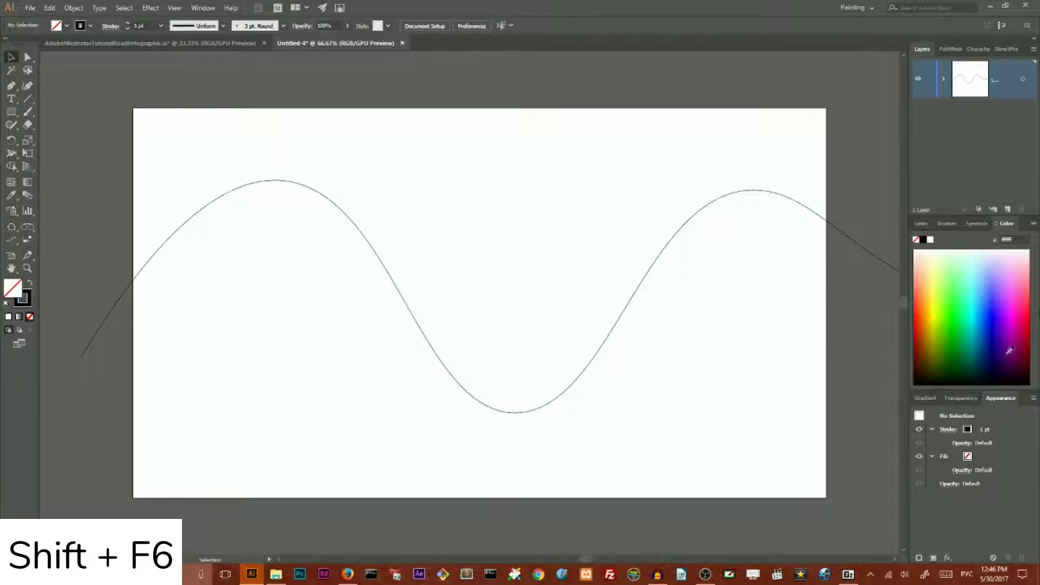
{"action": "left_click_drag", "start_coordinate": [1001, 399], "coordinate": [444, 79]}
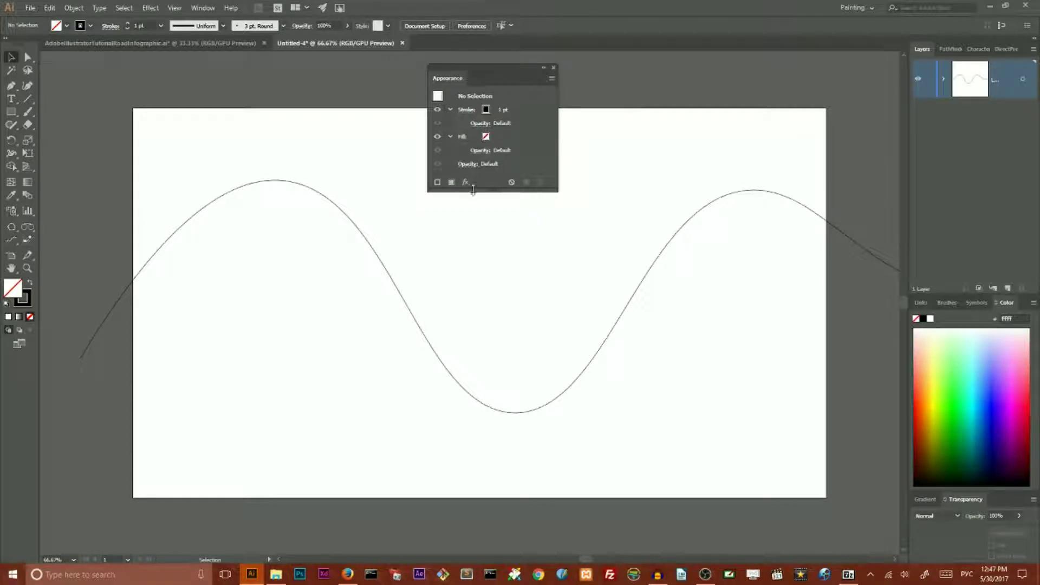
Step: Set the stroke colour to dark blue-grey #383e49 with nothing selected
{"action": "left_click", "coordinate": [461, 111]}
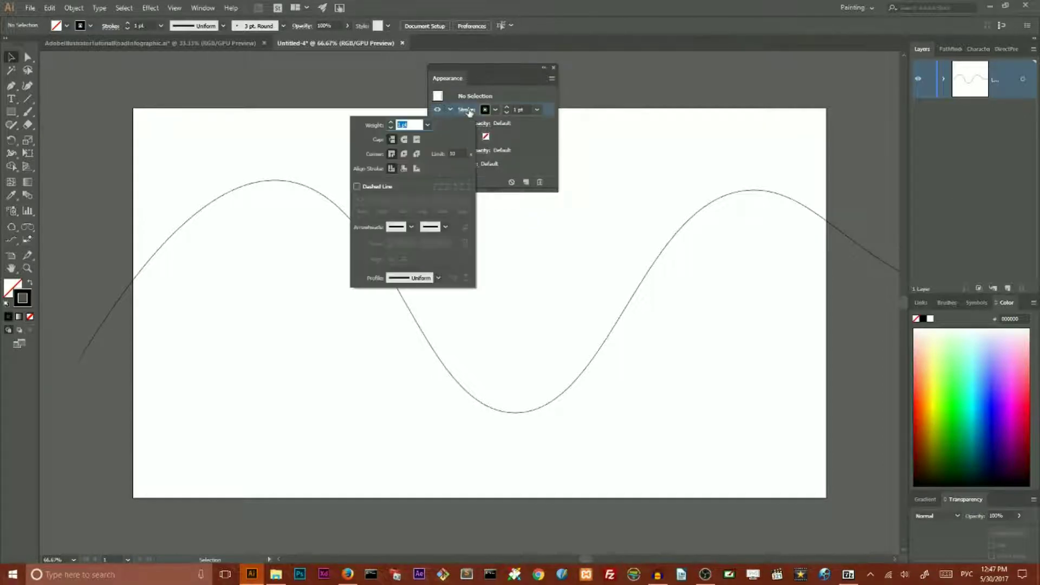
{"action": "left_click", "coordinate": [485, 110]}
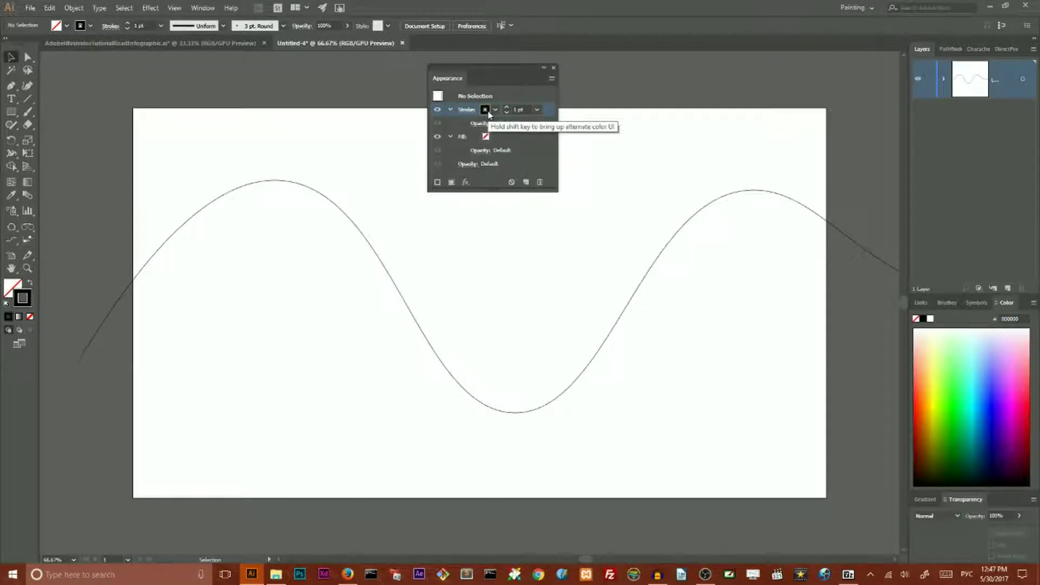
{"action": "left_click", "coordinate": [485, 109]}
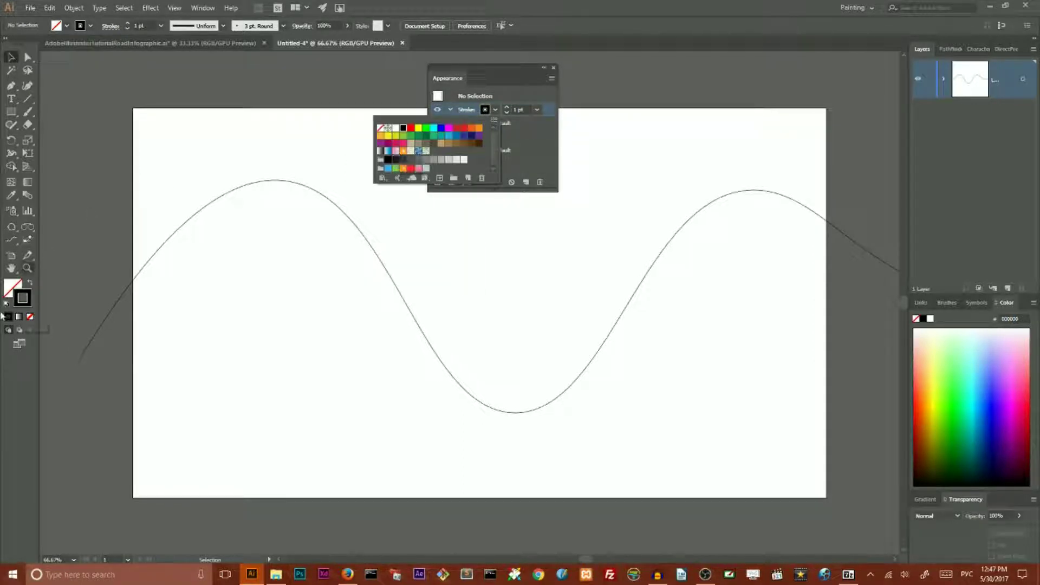
{"action": "left_click", "coordinate": [20, 306]}
{"action": "double_click", "coordinate": [21, 306]}
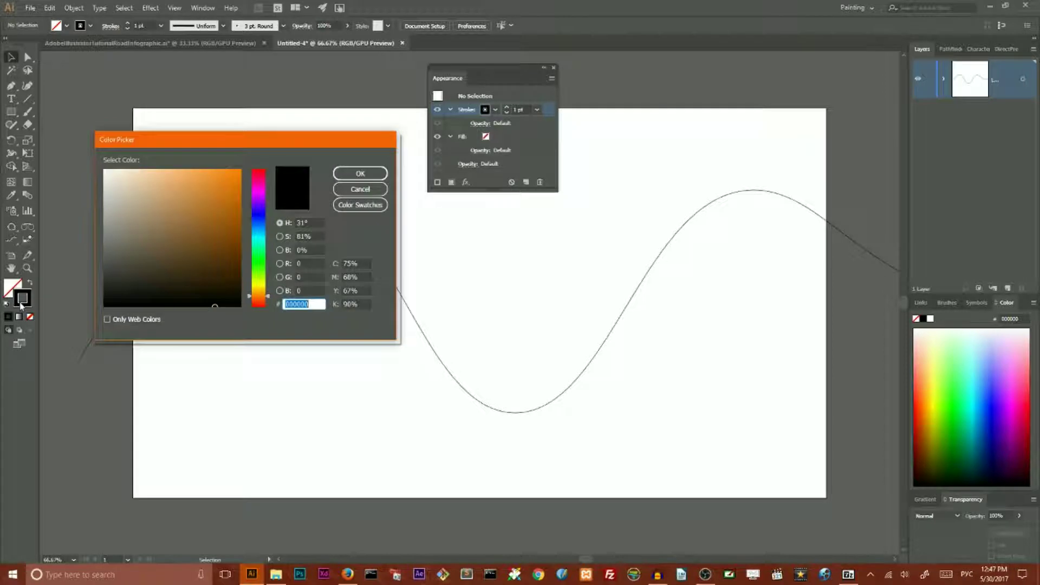
{"action": "left_click_drag", "start_coordinate": [264, 246], "coordinate": [259, 224]}
{"action": "left_click_drag", "start_coordinate": [154, 245], "coordinate": [134, 267]}
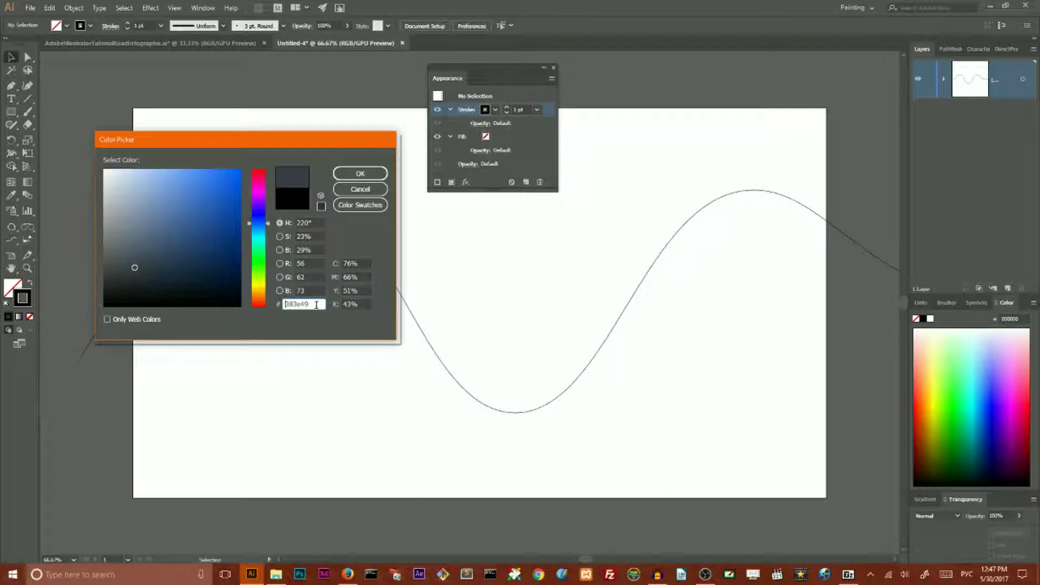
{"action": "left_click", "coordinate": [377, 174]}
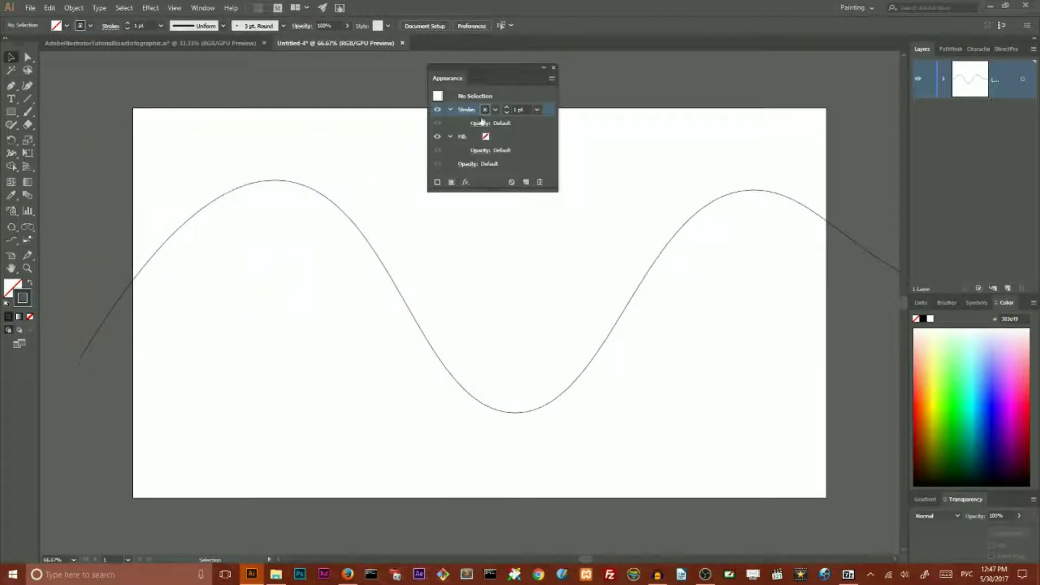
Step: Try to set the stroke weight to 75 pt with nothing selected
{"action": "left_click", "coordinate": [524, 109]}
{"action": "key", "text": "BackSpace"}
{"action": "type", "text": "5"}
{"action": "type", "text": "75"}
{"action": "key", "text": "Return"}
Step: Select the wavy path and set its stroke colour to dark blue-grey #2c323a
{"action": "left_click", "coordinate": [332, 206]}
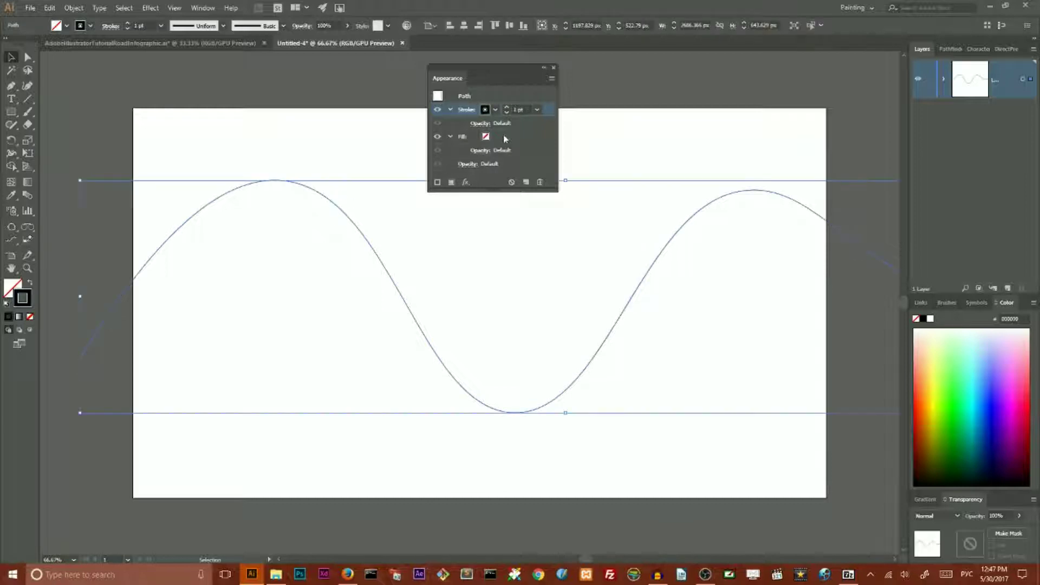
{"action": "left_click", "coordinate": [485, 110]}
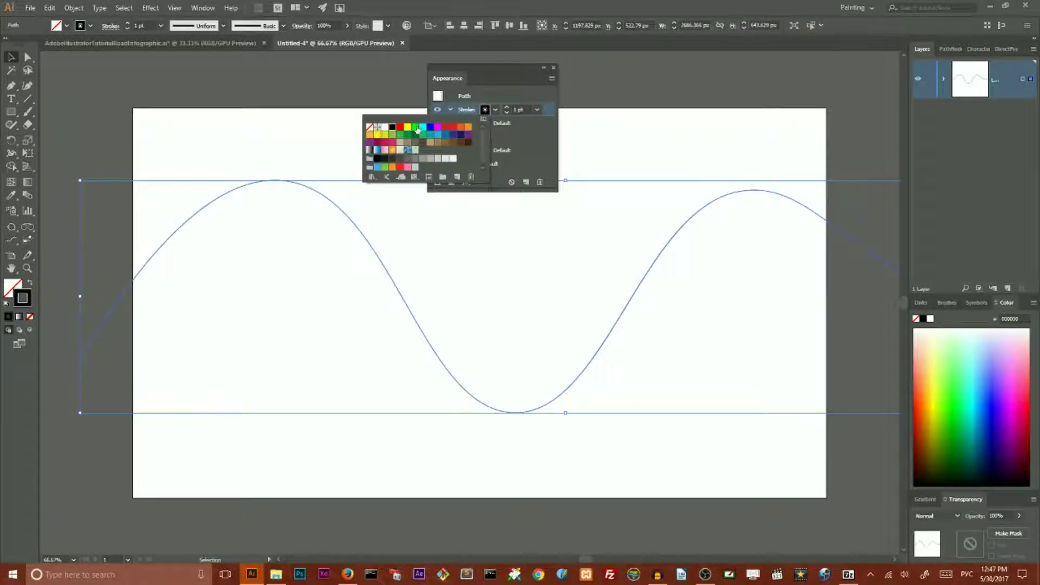
{"action": "double_click", "coordinate": [22, 298]}
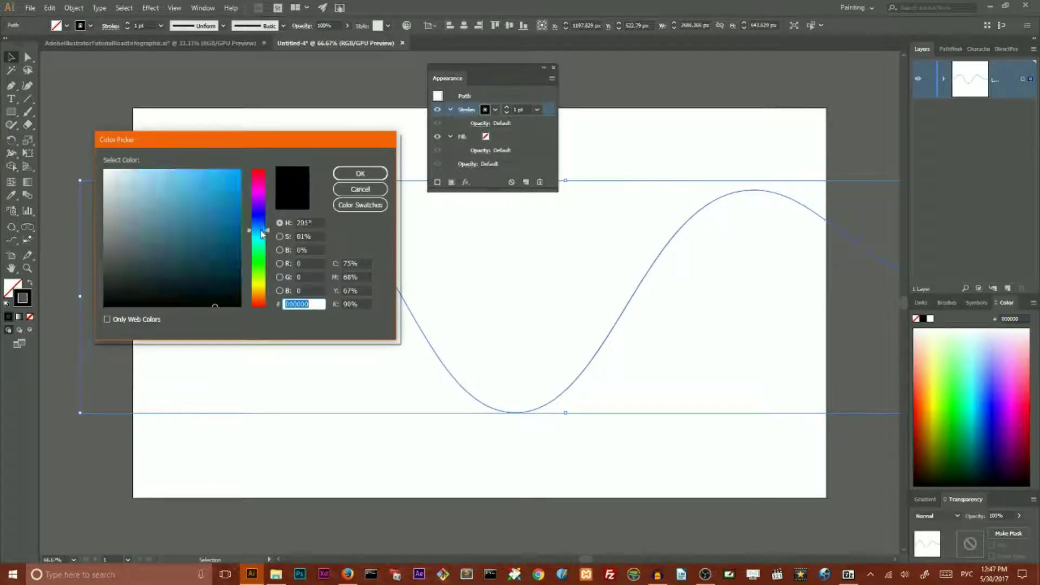
{"action": "left_click", "coordinate": [170, 233]}
{"action": "left_click", "coordinate": [138, 276]}
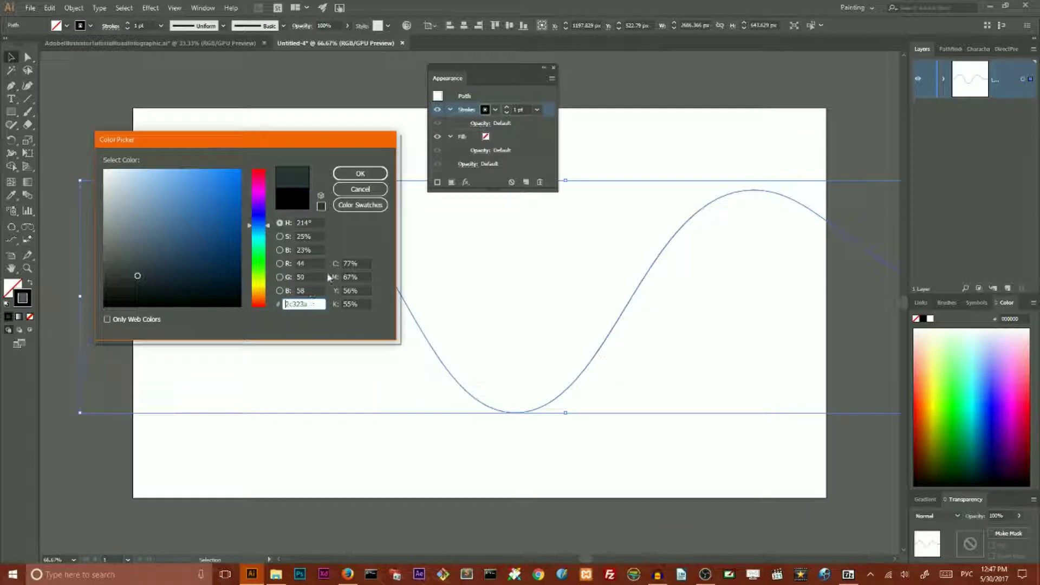
{"action": "left_click", "coordinate": [370, 174]}
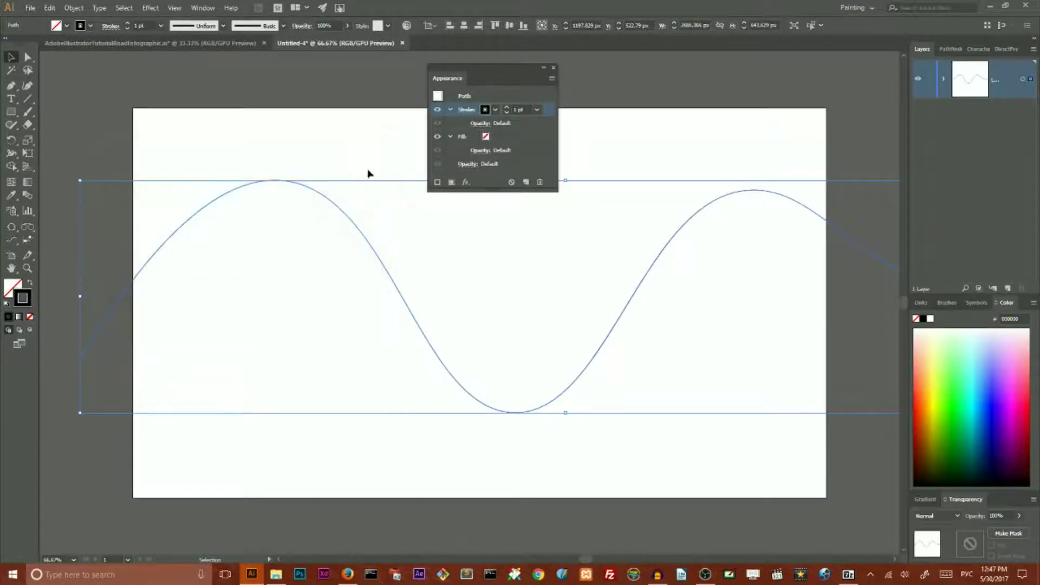
Step: Set the wavy path's stroke weight to 275 pt
{"action": "left_click", "coordinate": [518, 108]}
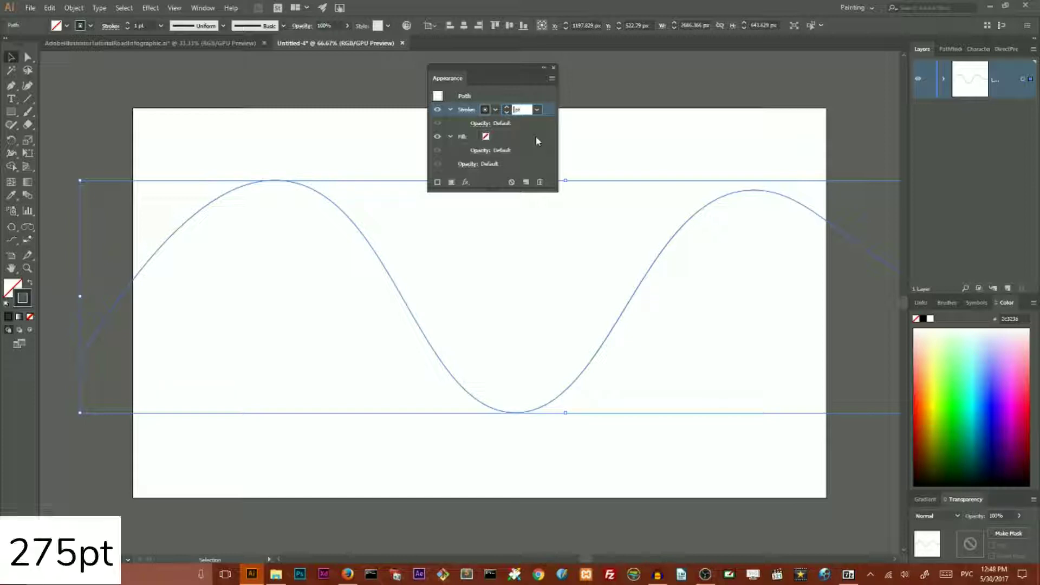
{"action": "type", "text": "275"}
{"action": "key", "text": "Return"}
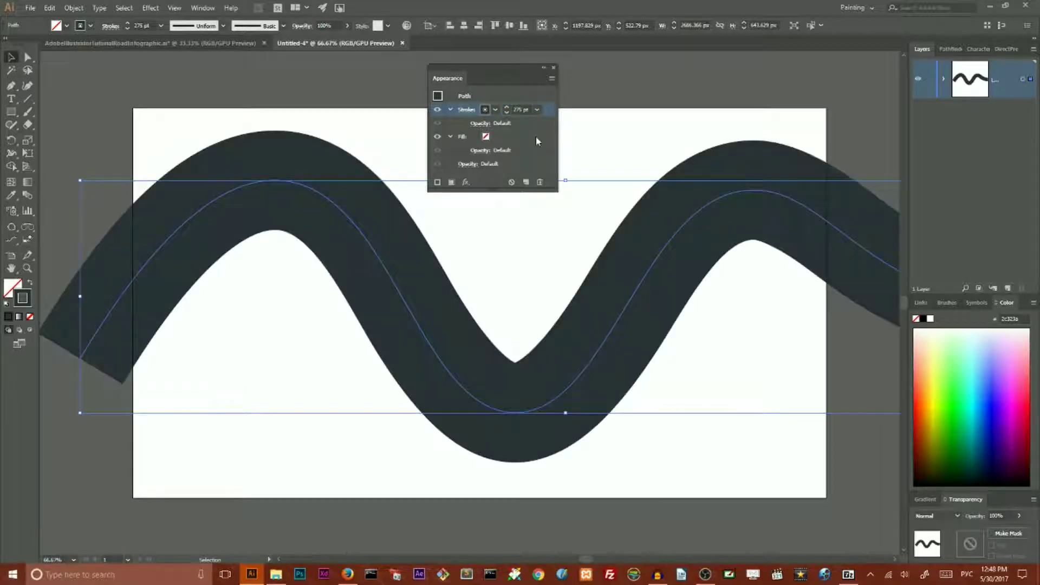
Step: Add a second stroke to the path's appearance and reduce the upper stroke's weight to 265 pt
{"action": "left_click", "coordinate": [438, 182]}
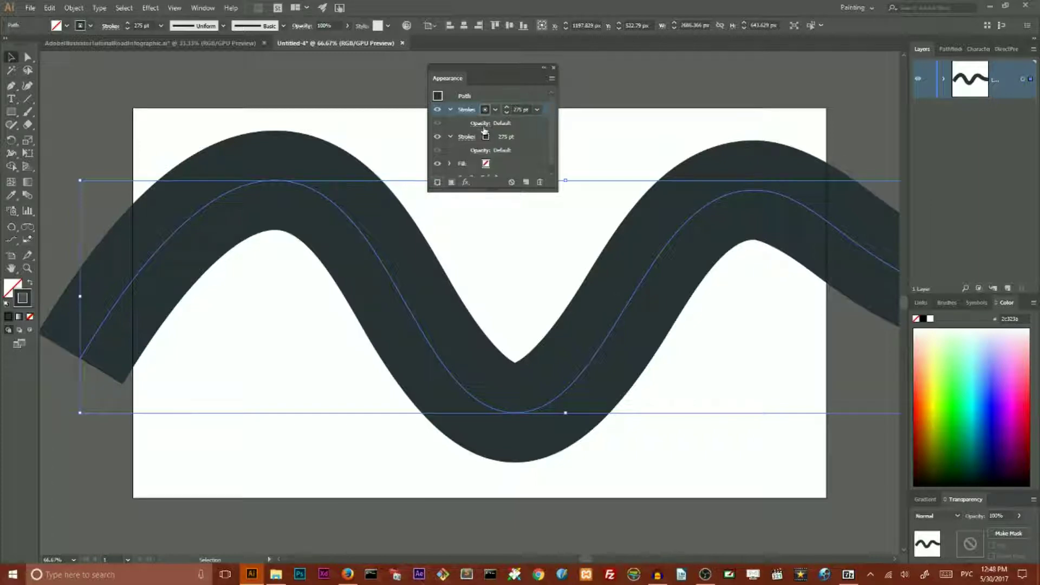
{"action": "left_click", "coordinate": [508, 113]}
{"action": "left_click", "coordinate": [507, 112]}
{"action": "left_click", "coordinate": [507, 112]}
{"action": "left_click", "coordinate": [507, 113]}
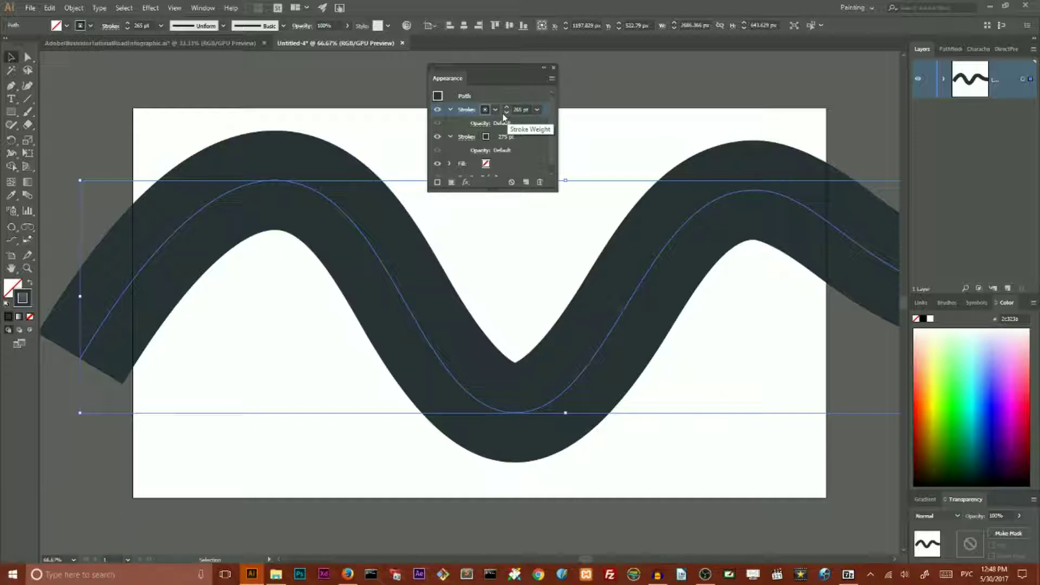
Step: Colour the 265 pt stroke with the orange-yellow swatch #fbb03b
{"action": "left_click", "coordinate": [495, 111]}
{"action": "left_click", "coordinate": [496, 111]}
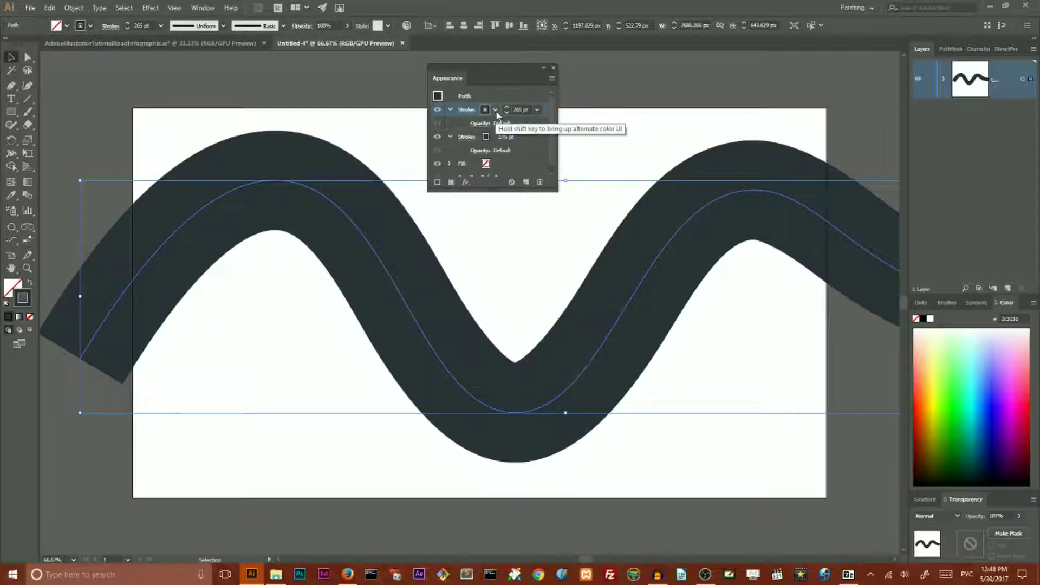
{"action": "left_click", "coordinate": [496, 111]}
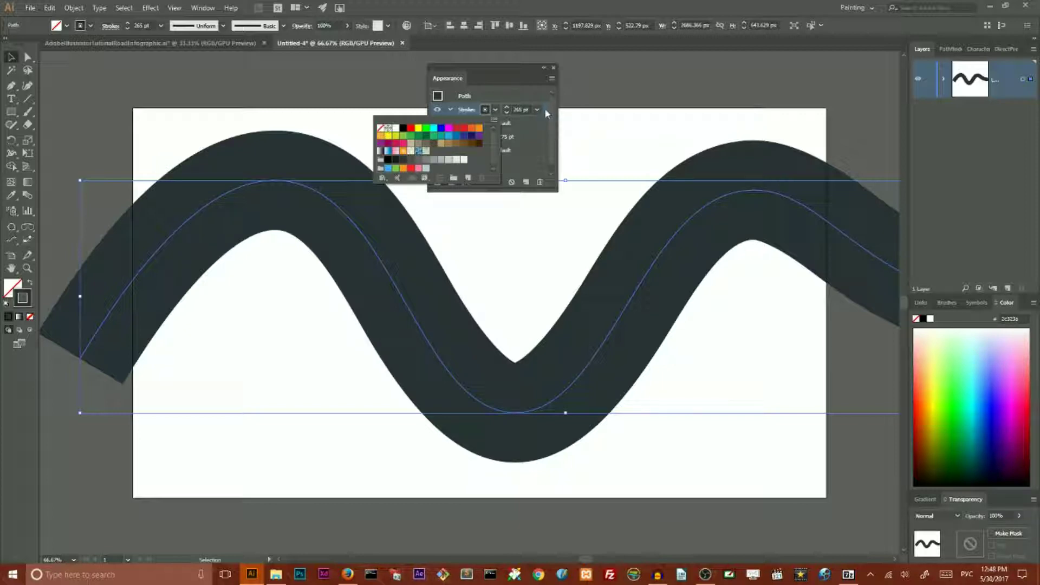
{"action": "left_click", "coordinate": [381, 139]}
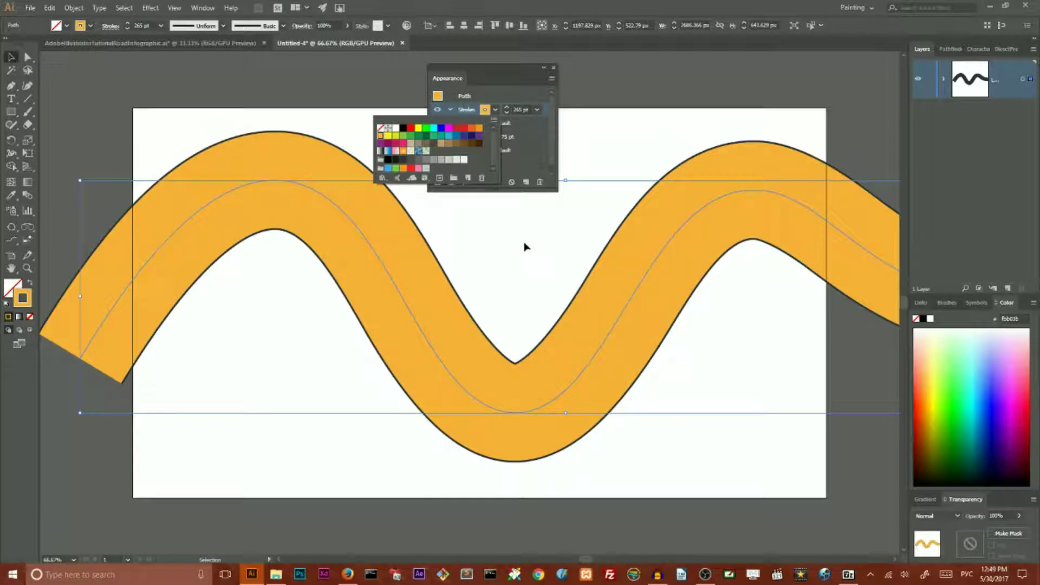
{"action": "left_click", "coordinate": [531, 129]}
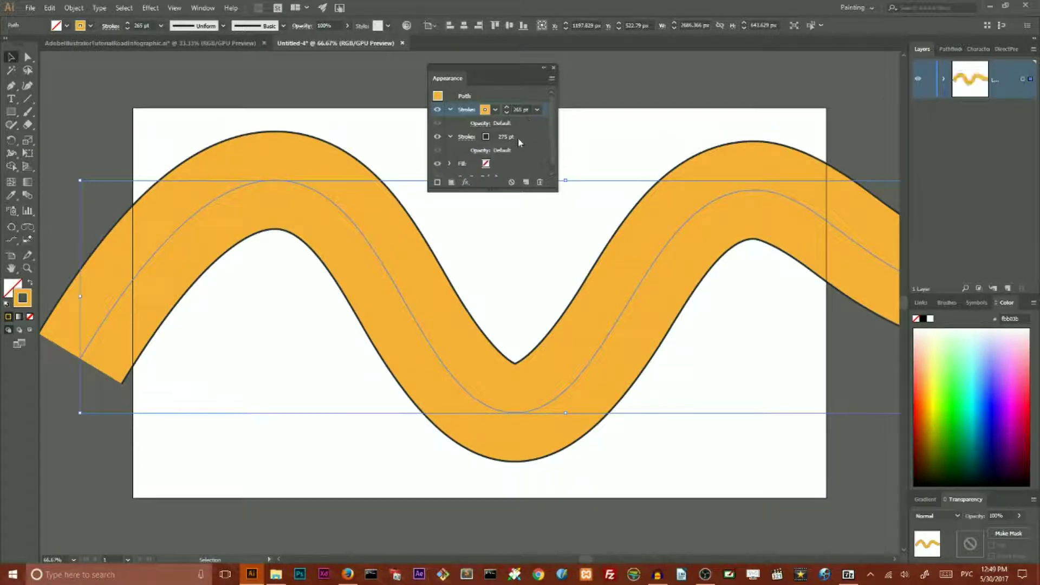
Step: Duplicate the dark 275 pt stroke and move the copy above the orange stroke in the appearance stack
{"action": "left_click", "coordinate": [518, 139]}
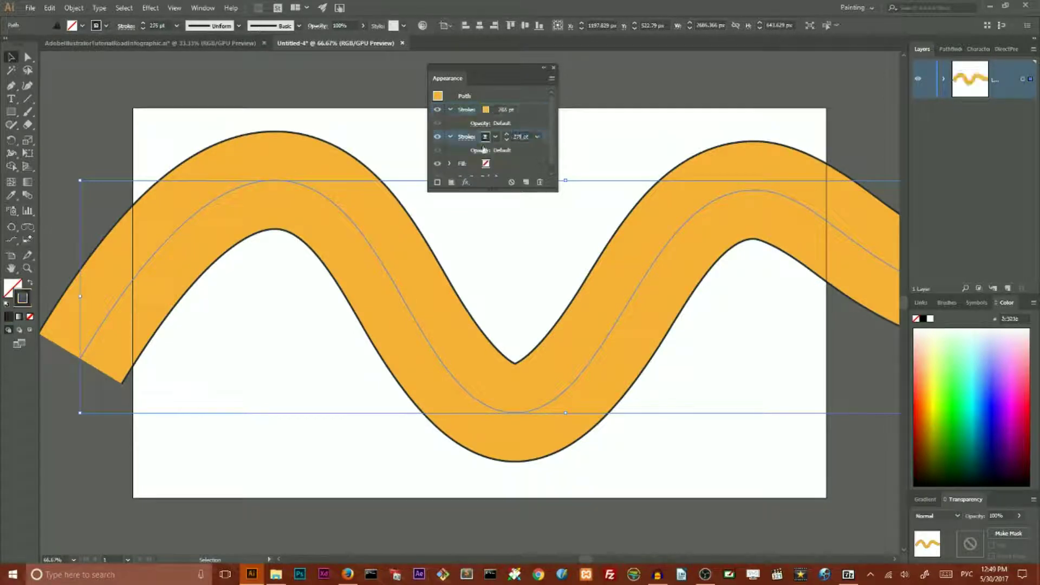
{"action": "left_click", "coordinate": [437, 184]}
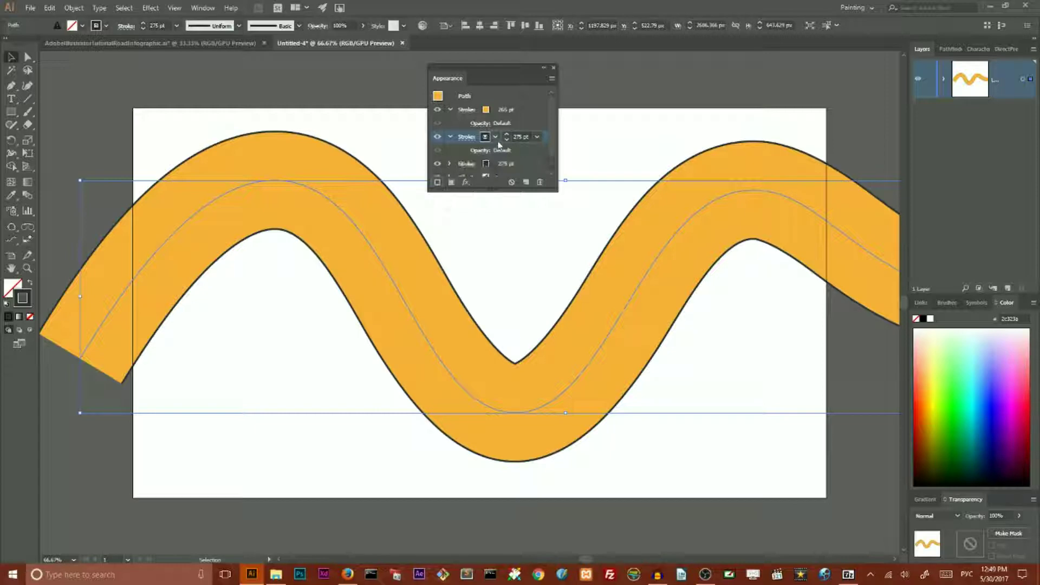
{"action": "left_click_drag", "start_coordinate": [504, 142], "coordinate": [500, 103]}
{"action": "left_click", "coordinate": [504, 109]}
Step: Reduce the topmost dark stroke's weight to 258 pt so thin orange edge lines show along the road
{"action": "left_click", "coordinate": [507, 113]}
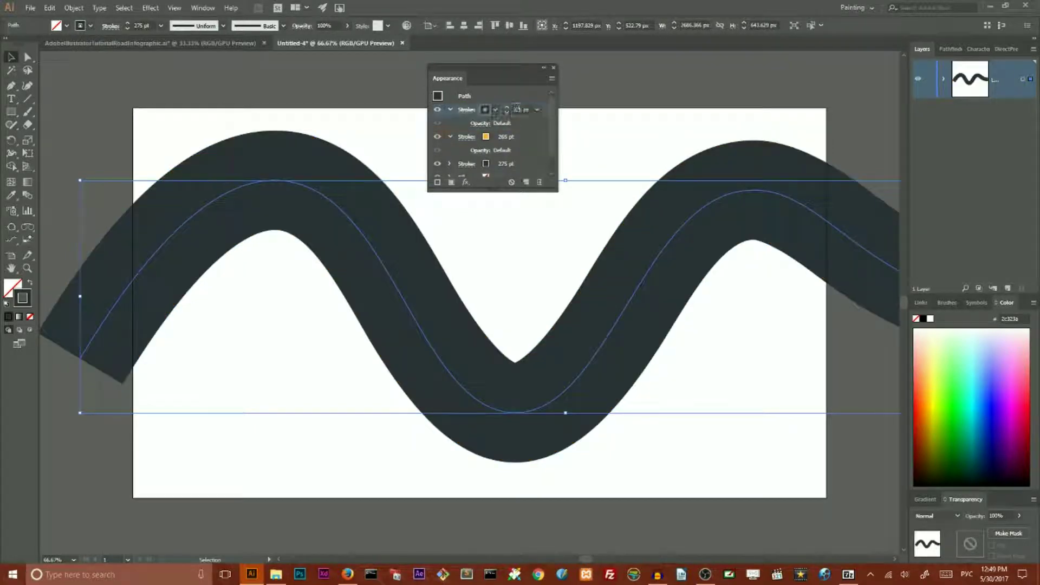
{"action": "left_click", "coordinate": [507, 113]}
{"action": "left_click", "coordinate": [507, 112]}
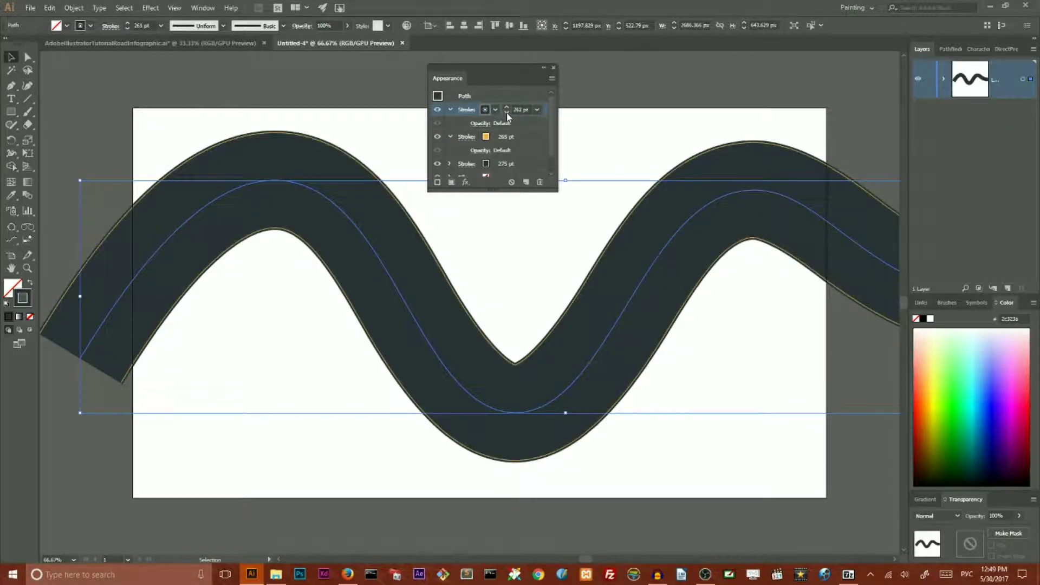
{"action": "left_click", "coordinate": [506, 113]}
{"action": "left_click", "coordinate": [506, 113]}
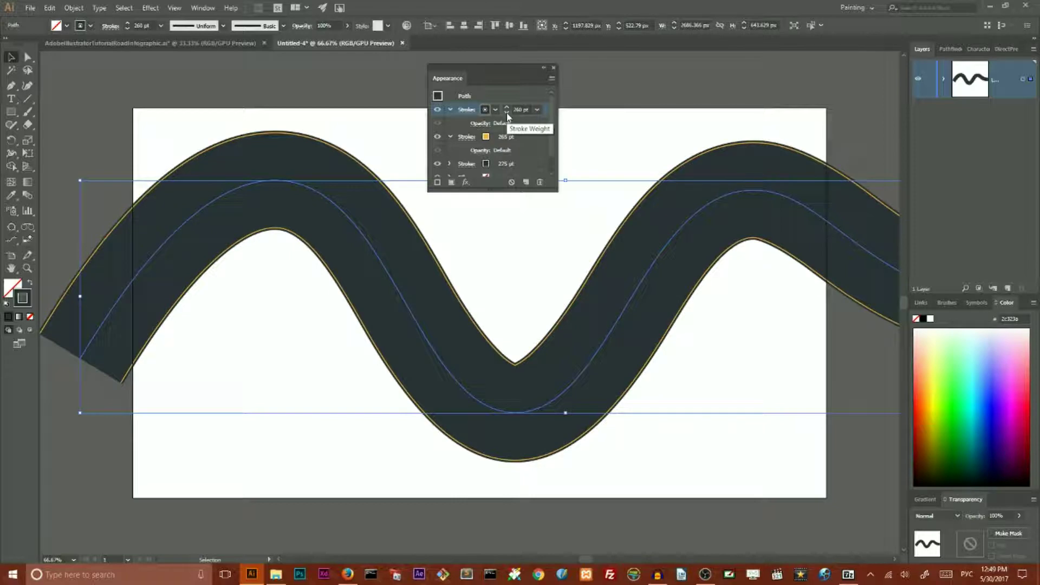
{"action": "left_click", "coordinate": [506, 113]}
{"action": "left_click", "coordinate": [507, 112]}
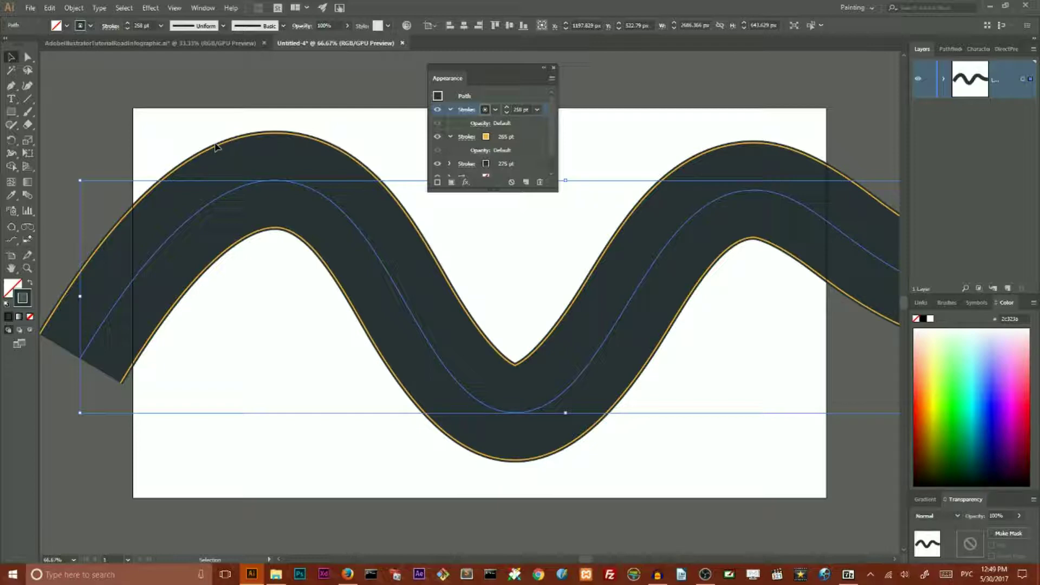
Step: Try a 252 pt weight on the topmost dark stroke and restore it to 258 pt
{"action": "left_click", "coordinate": [507, 113]}
{"action": "left_click", "coordinate": [507, 112]}
{"action": "left_click", "coordinate": [507, 112]}
{"action": "left_click", "coordinate": [506, 113]}
{"action": "left_click", "coordinate": [507, 113]}
{"action": "left_click", "coordinate": [506, 112]}
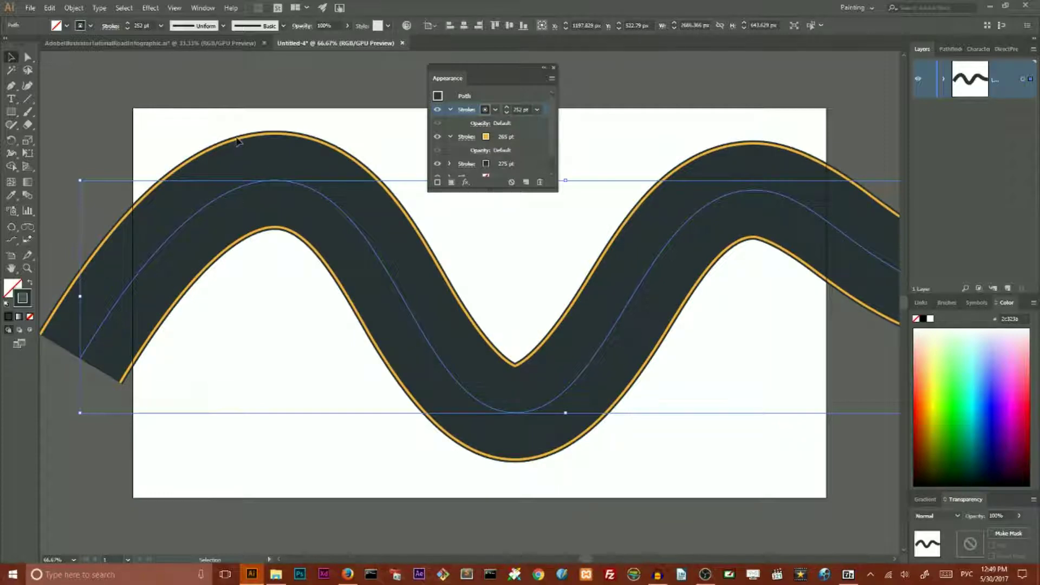
{"action": "left_click", "coordinate": [507, 109]}
{"action": "left_click", "coordinate": [507, 109]}
{"action": "left_click", "coordinate": [507, 109]}
{"action": "left_click", "coordinate": [507, 109]}
{"action": "left_click", "coordinate": [507, 109]}
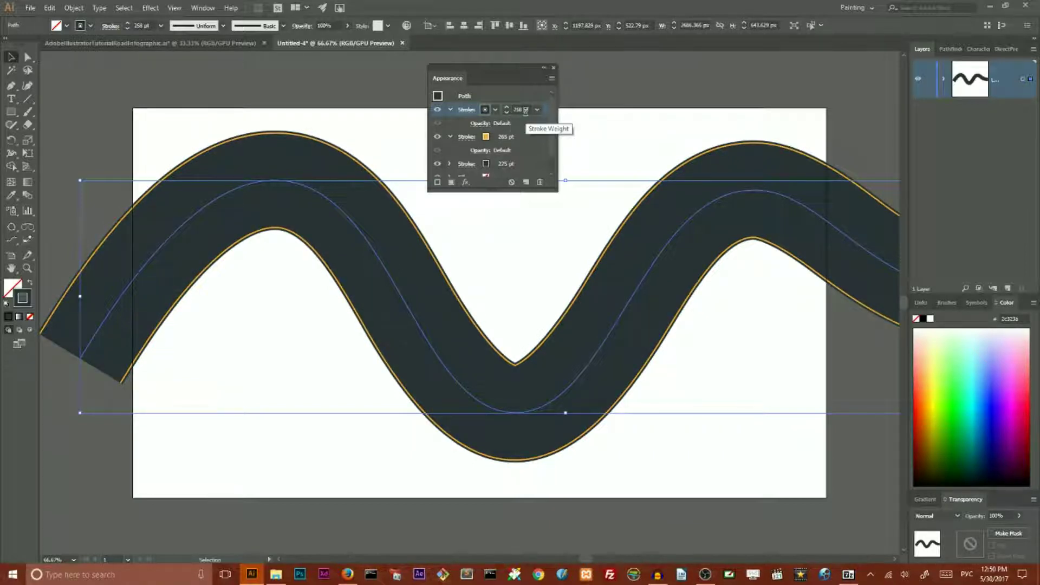
Step: Add another stroke on top of the stack and make it a white 20 pt centre line
{"action": "left_click", "coordinate": [440, 183]}
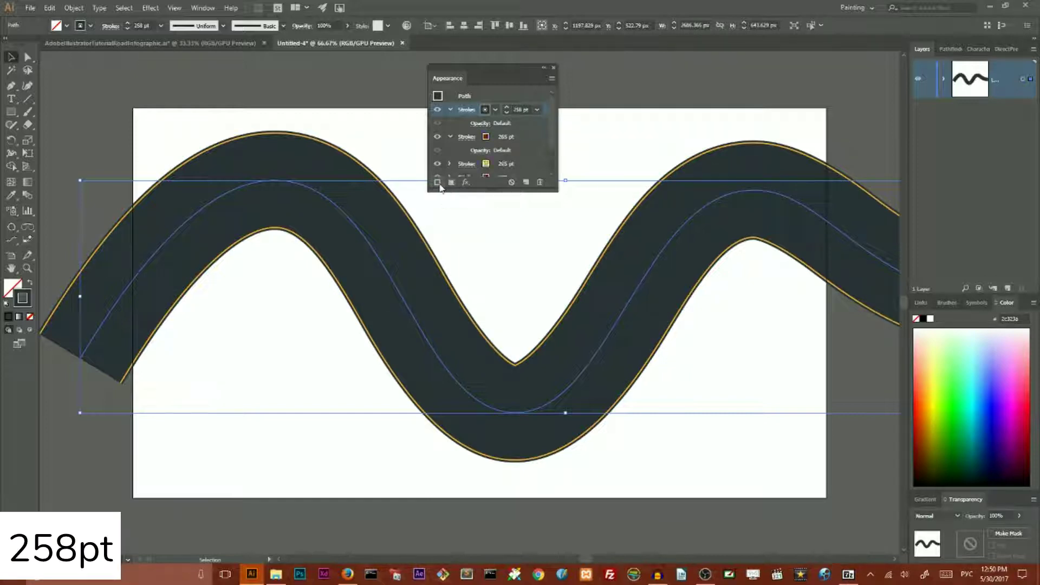
{"action": "left_click", "coordinate": [520, 110]}
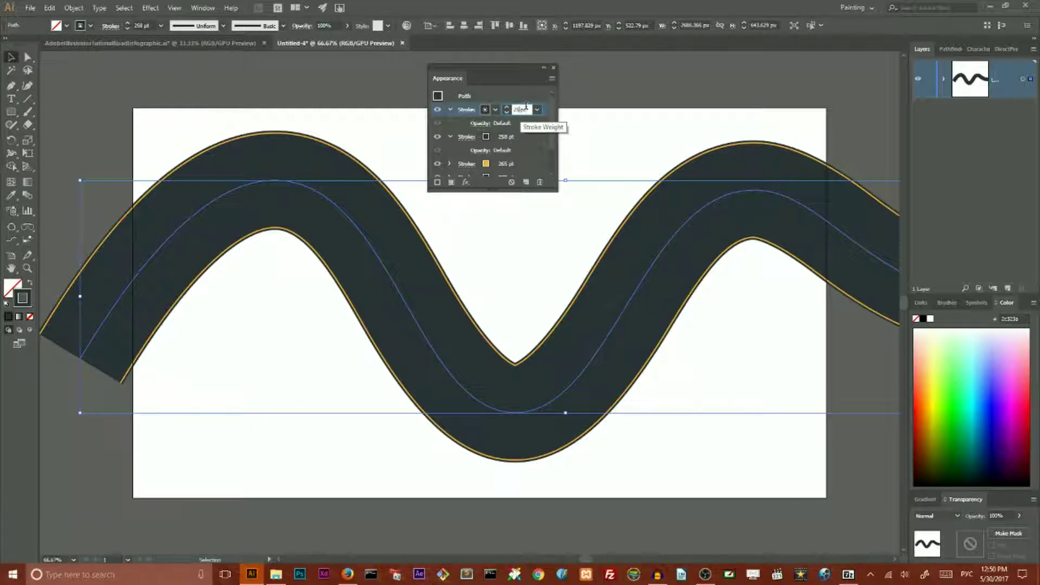
{"action": "type", "text": "20"}
{"action": "key", "text": "Return"}
{"action": "left_click", "coordinate": [482, 111]}
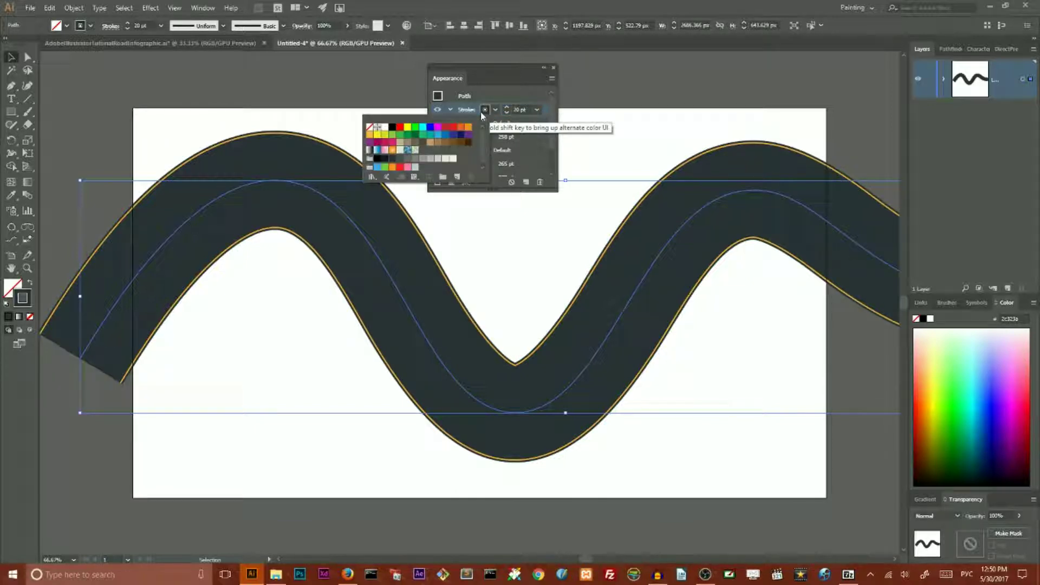
{"action": "left_click", "coordinate": [385, 128]}
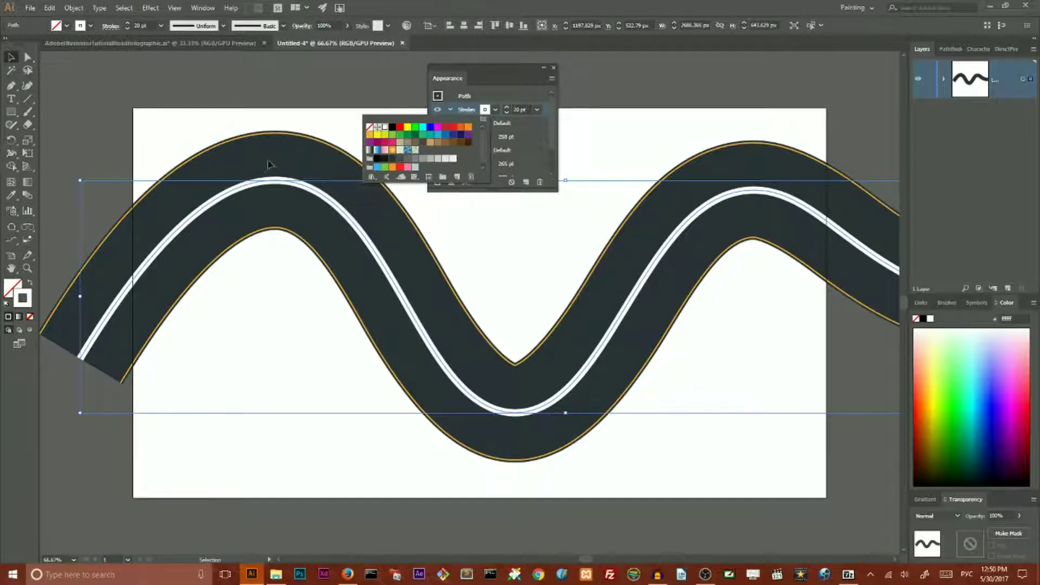
Step: Turn the white centre stroke into a dashed line with 60 pt dashes
{"action": "left_click", "coordinate": [105, 28]}
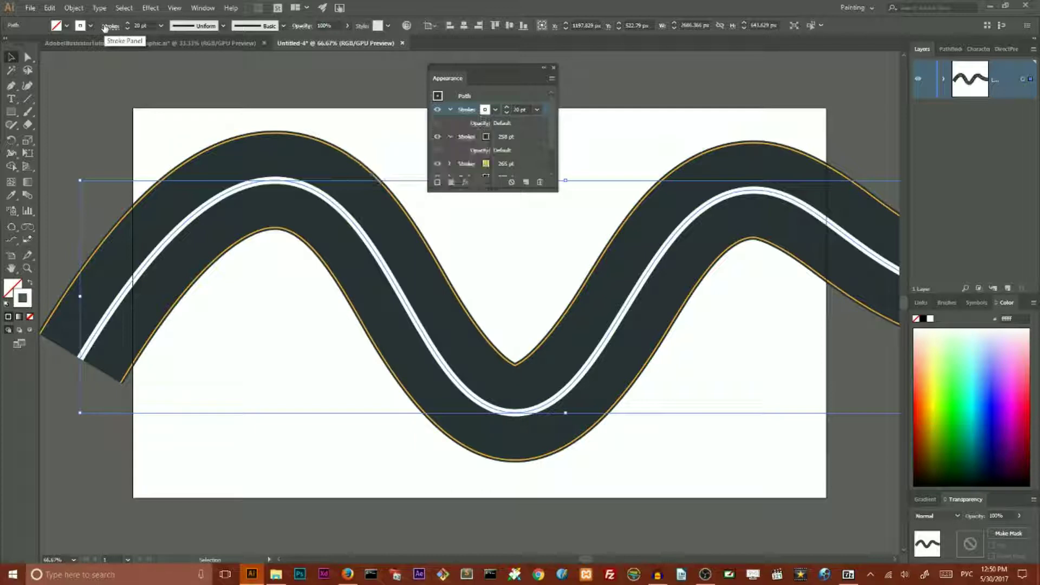
{"action": "left_click", "coordinate": [111, 30]}
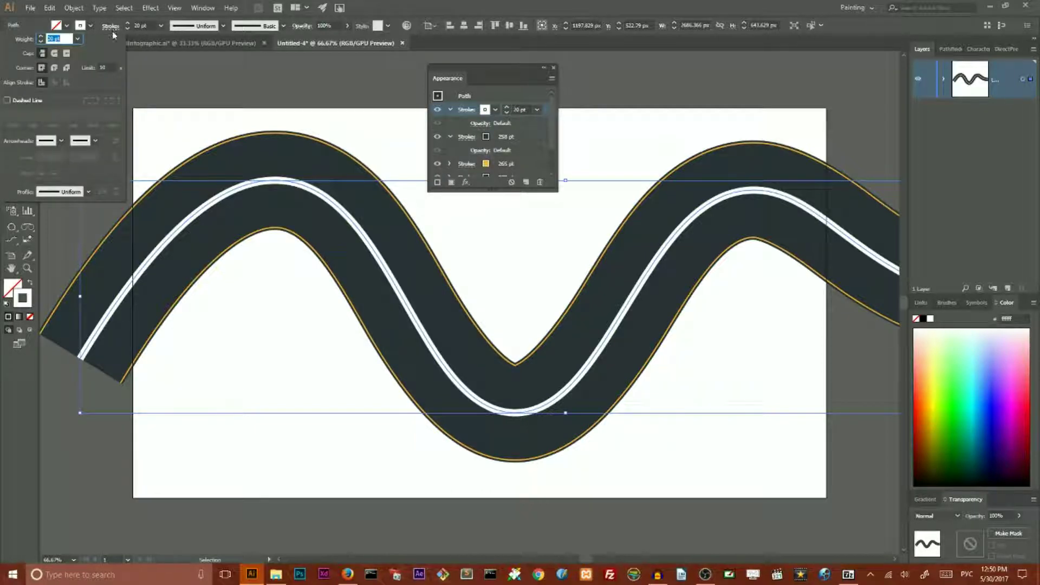
{"action": "left_click", "coordinate": [7, 100]}
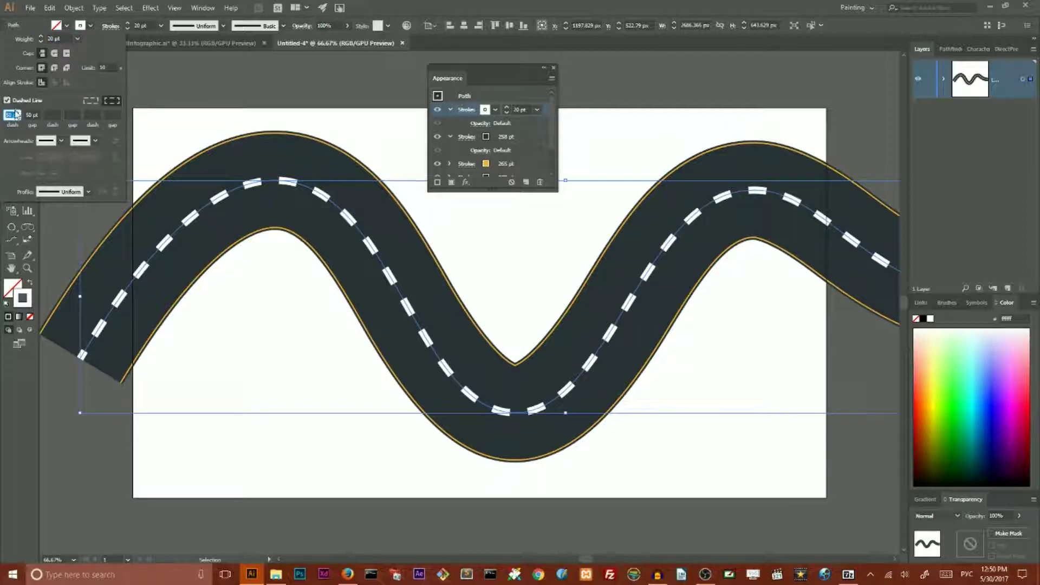
{"action": "left_click", "coordinate": [14, 115]}
{"action": "key", "text": "Up"}
{"action": "key", "text": "Up"}
{"action": "key", "text": "Up"}
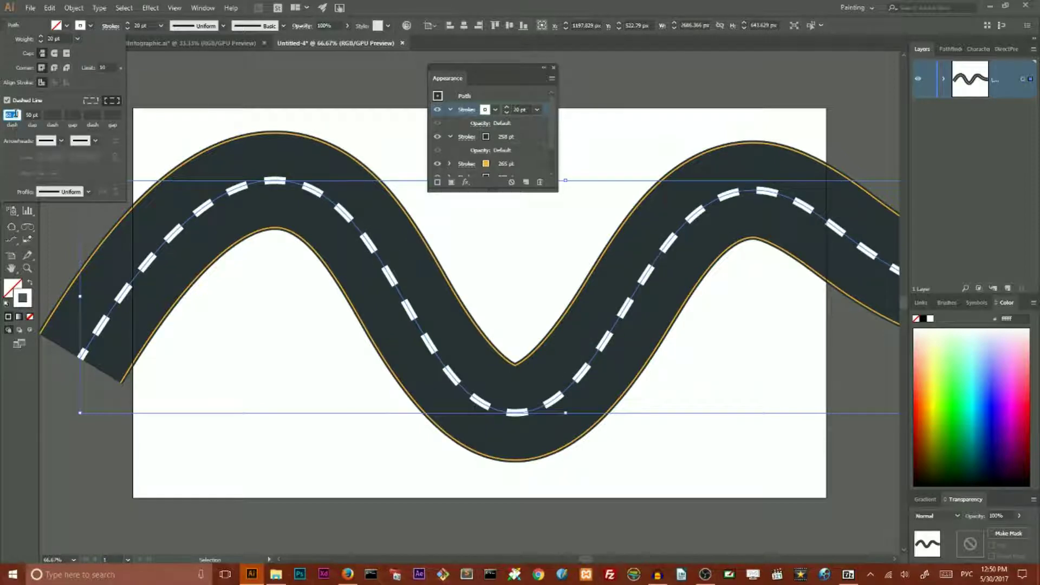
Step: Set the gap between the centre line's dashes to 60 pt
{"action": "left_click", "coordinate": [34, 115]}
{"action": "key", "text": "Up"}
{"action": "key", "text": "Up"}
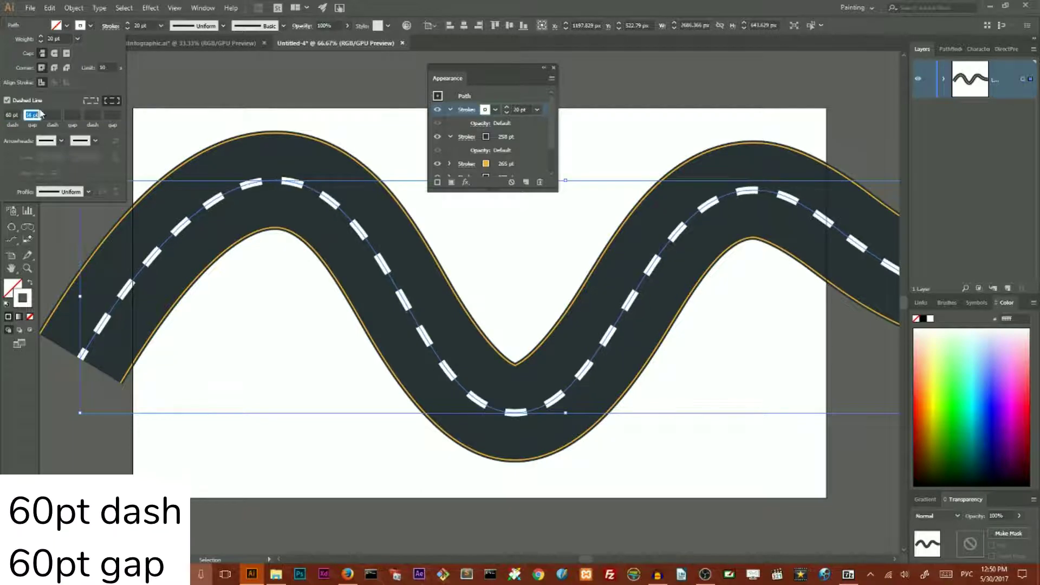
{"action": "key", "text": "Up"}
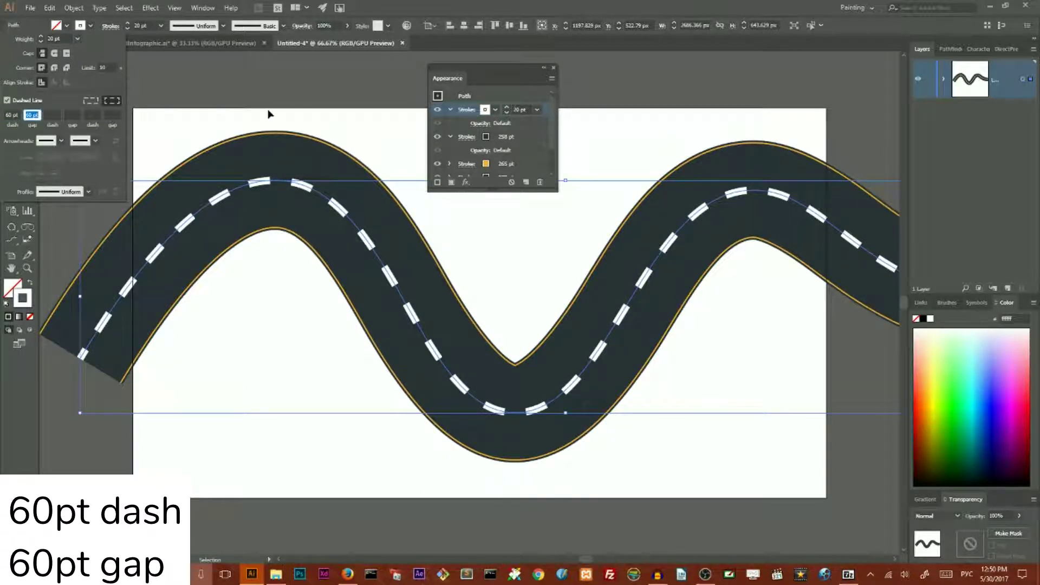
{"action": "left_click", "coordinate": [309, 93]}
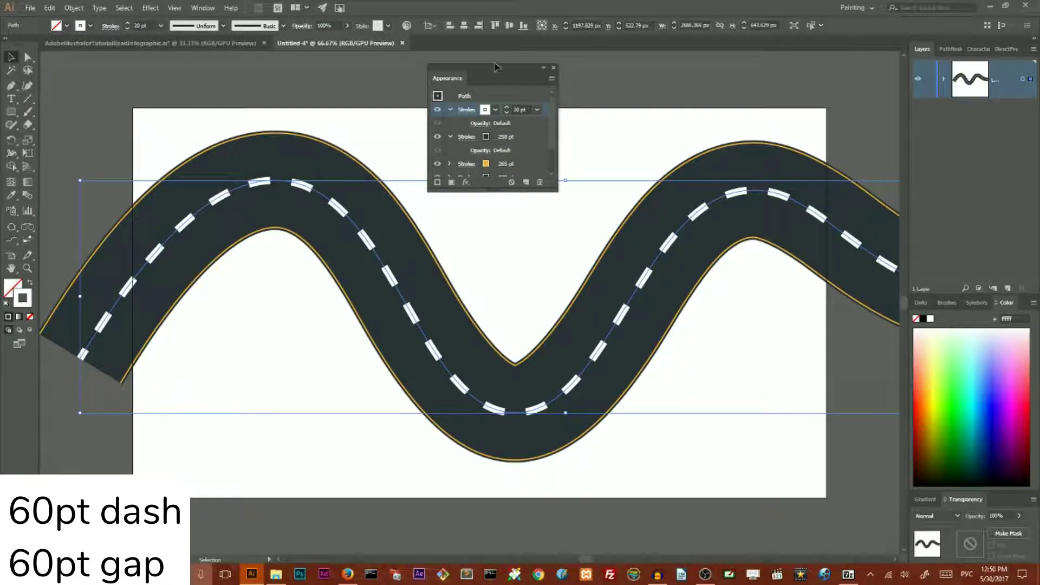
Step: Dock the Appearance settings beside Gradient and Transparency and deselect the road path
{"action": "mouse_move", "coordinate": [494, 66]}
{"action": "left_mouse_down"}
{"action": "mouse_move", "coordinate": [818, 314]}
{"action": "mouse_move", "coordinate": [1010, 517]}
{"action": "mouse_move", "coordinate": [1003, 499]}
{"action": "left_mouse_up"}
{"action": "left_click", "coordinate": [481, 171]}
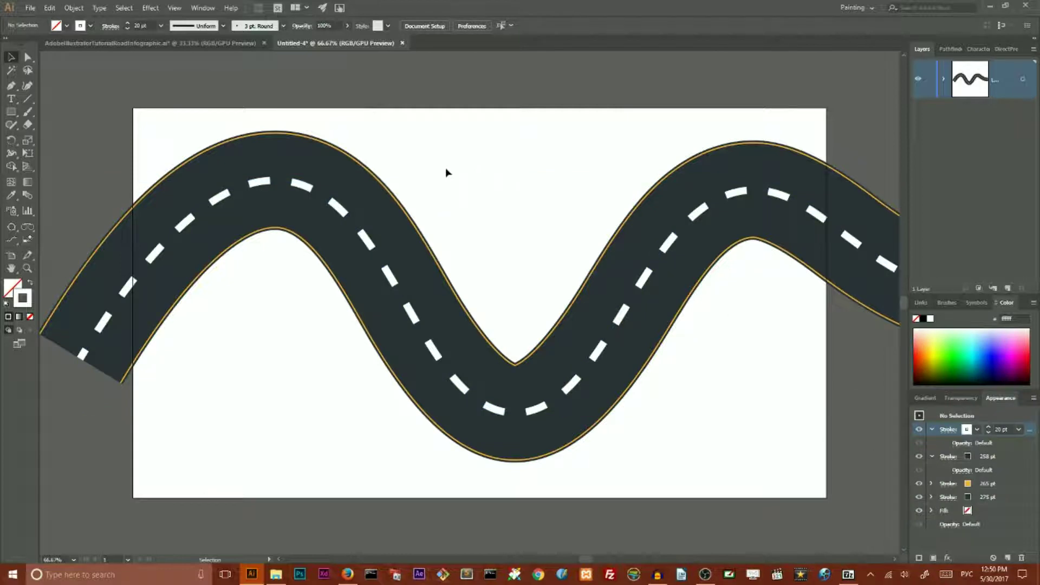
Step: Lengthen both direction handles of the road's lowest anchor point with Direct Selection to widen and smooth the bend
{"action": "left_click", "coordinate": [27, 57]}
{"action": "left_click", "coordinate": [516, 412]}
{"action": "left_click_drag", "start_coordinate": [612, 415], "coordinate": [653, 417]}
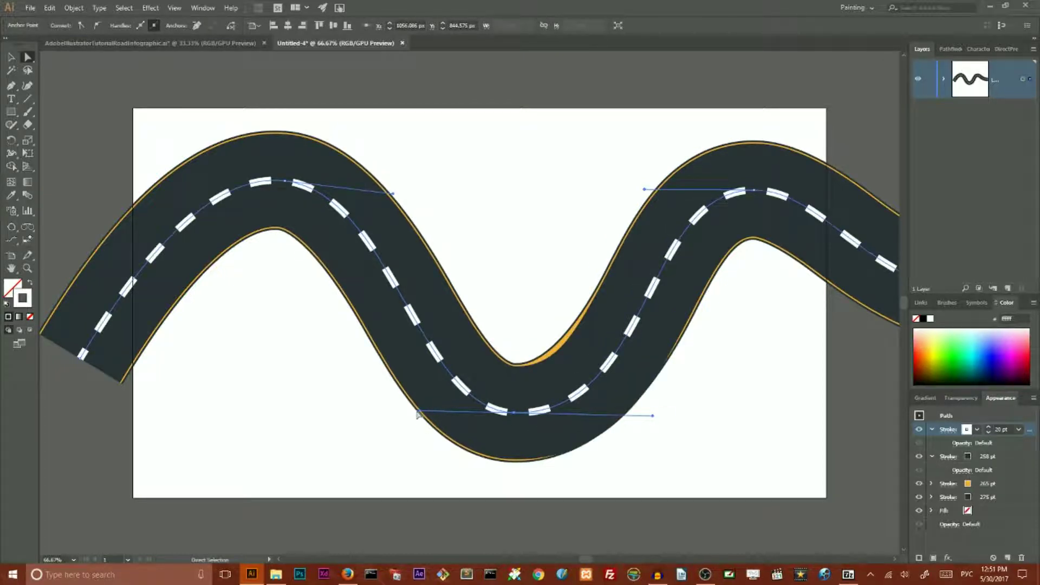
{"action": "left_click_drag", "start_coordinate": [418, 413], "coordinate": [357, 413]}
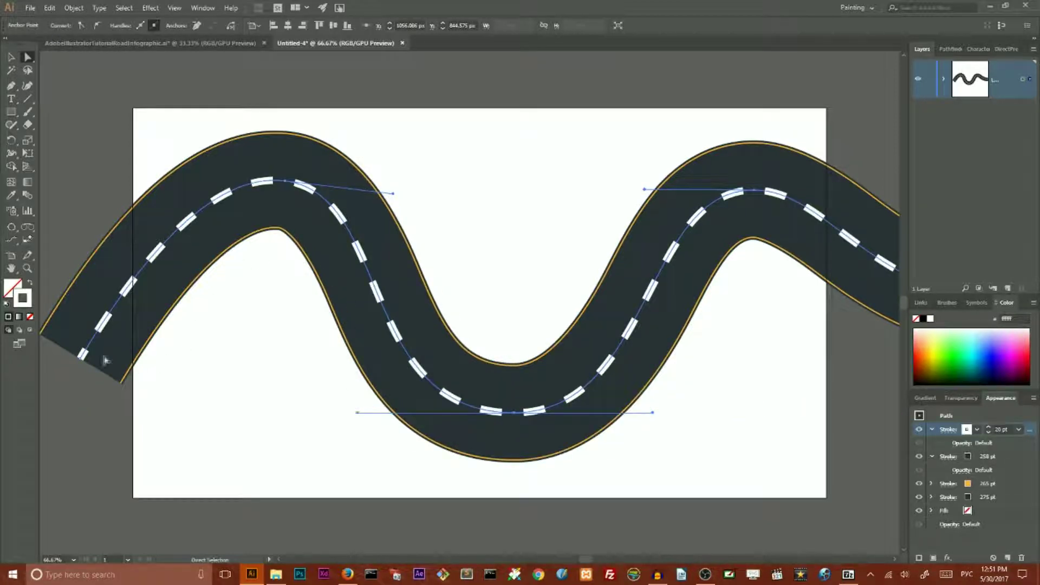
Step: Move the road's left end anchor farther out beyond the artboard and slightly up with Direct Selection
{"action": "left_click_drag", "start_coordinate": [61, 241], "coordinate": [143, 451]}
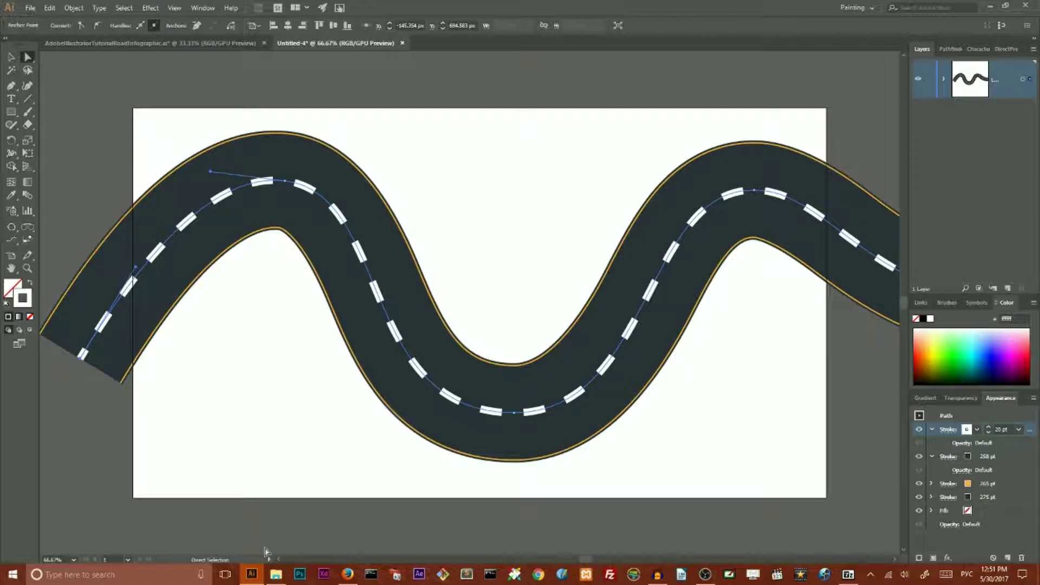
{"action": "left_click_drag", "start_coordinate": [595, 561], "coordinate": [571, 562]}
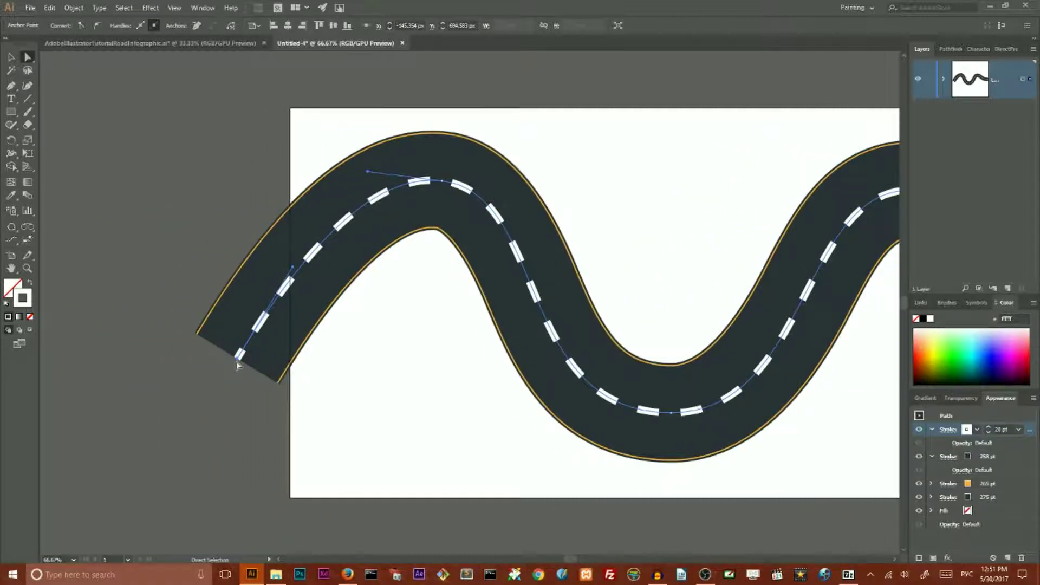
{"action": "left_click", "coordinate": [158, 339]}
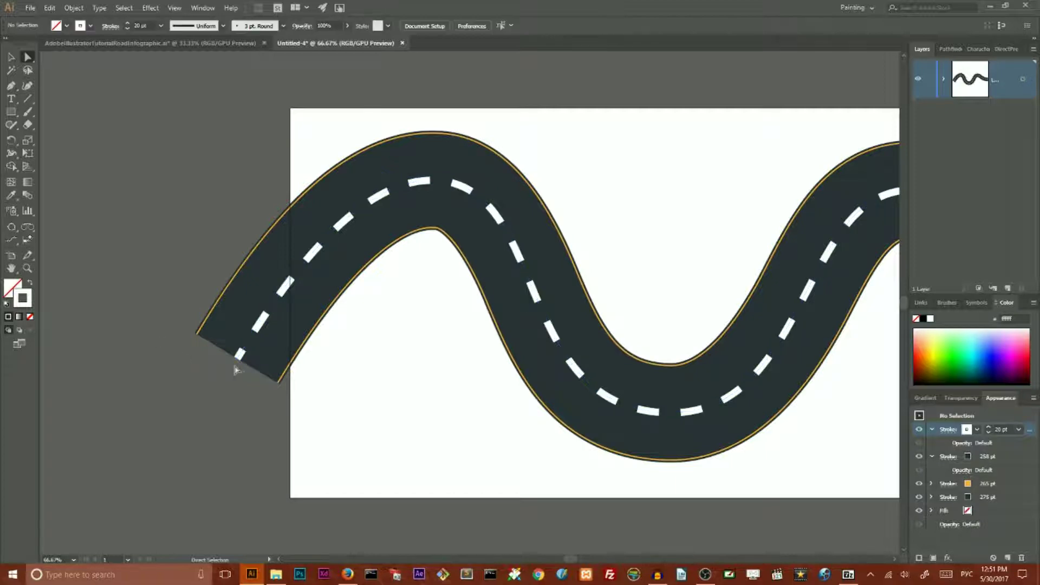
{"action": "left_click", "coordinate": [239, 361]}
{"action": "left_click_drag", "start_coordinate": [239, 360], "coordinate": [171, 324]}
{"action": "left_click_drag", "start_coordinate": [223, 235], "coordinate": [236, 249]}
Step: Shift the road's left crest anchor down and outward to flatten that bend, leaving the path deselected
{"action": "left_click", "coordinate": [444, 183]}
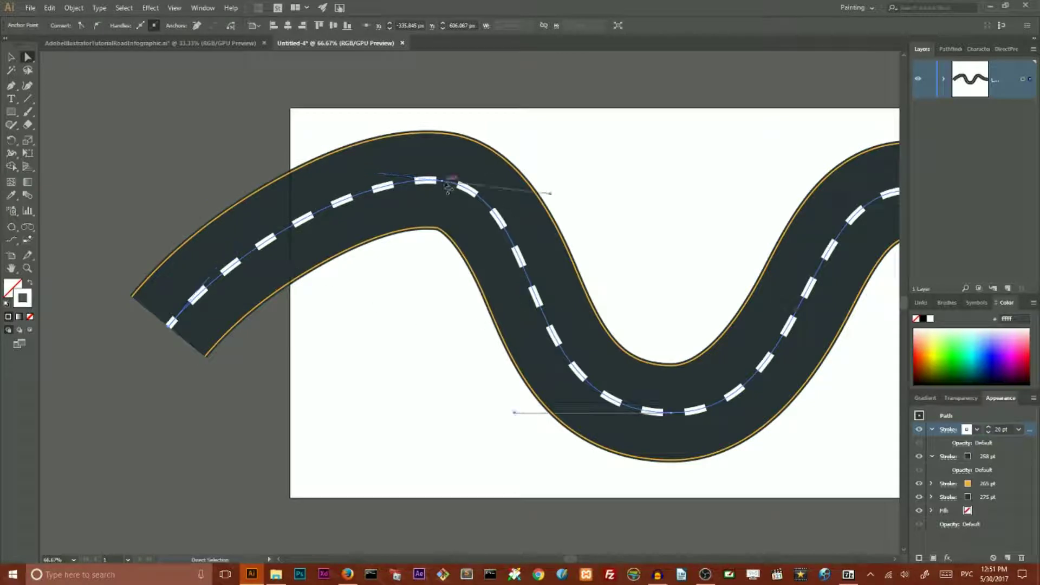
{"action": "left_click_drag", "start_coordinate": [444, 184], "coordinate": [424, 198]}
{"action": "left_click_drag", "start_coordinate": [420, 208], "coordinate": [418, 205]}
{"action": "left_click", "coordinate": [529, 143]}
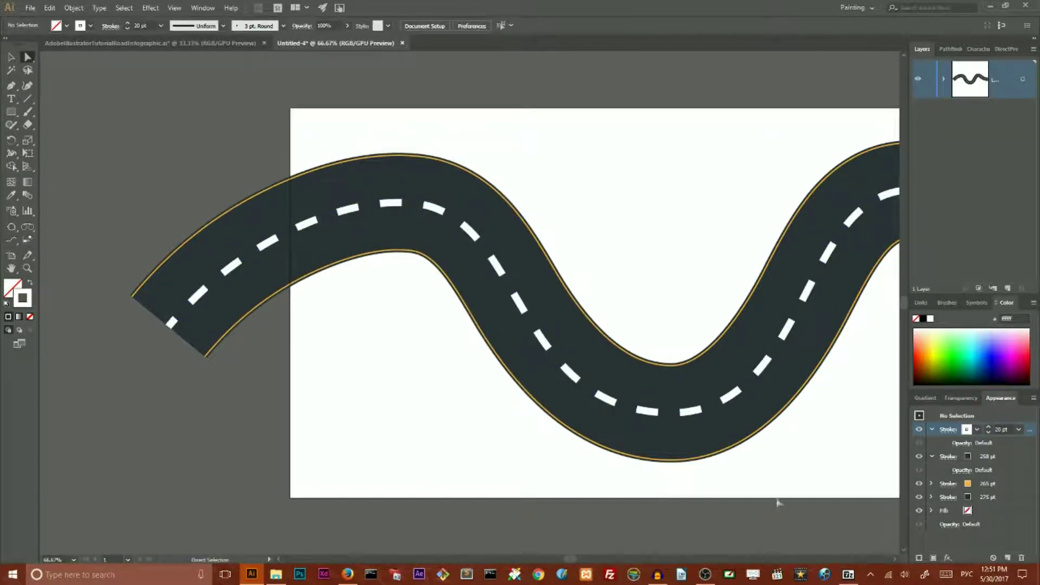
Step: Shift the road's right crest anchor down and toward the artboard's right edge, leaving the path deselected
{"action": "left_click_drag", "start_coordinate": [570, 559], "coordinate": [601, 562]}
{"action": "left_click", "coordinate": [580, 192]}
{"action": "left_click_drag", "start_coordinate": [580, 192], "coordinate": [618, 228]}
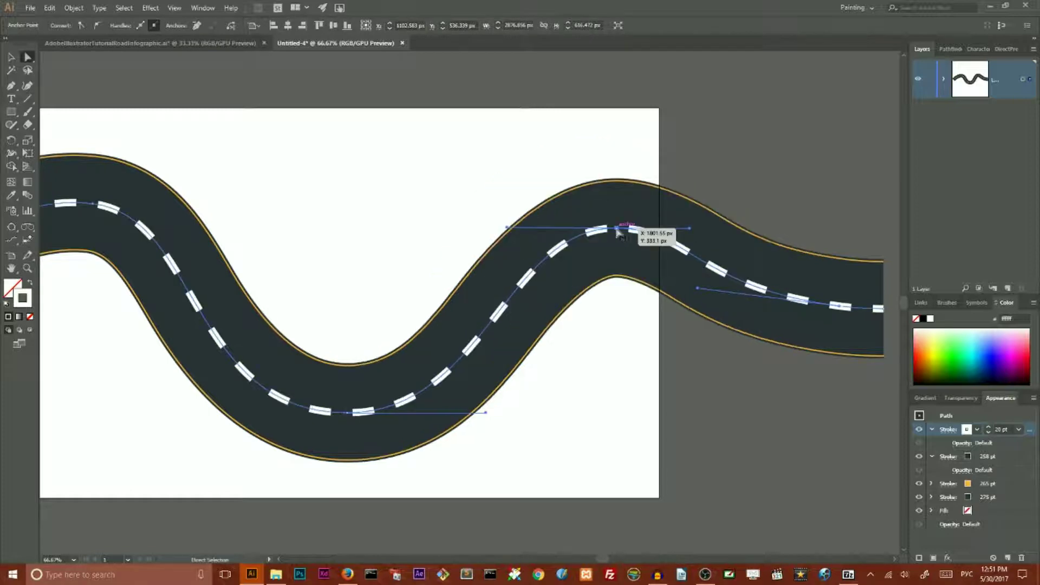
{"action": "left_click", "coordinate": [476, 158]}
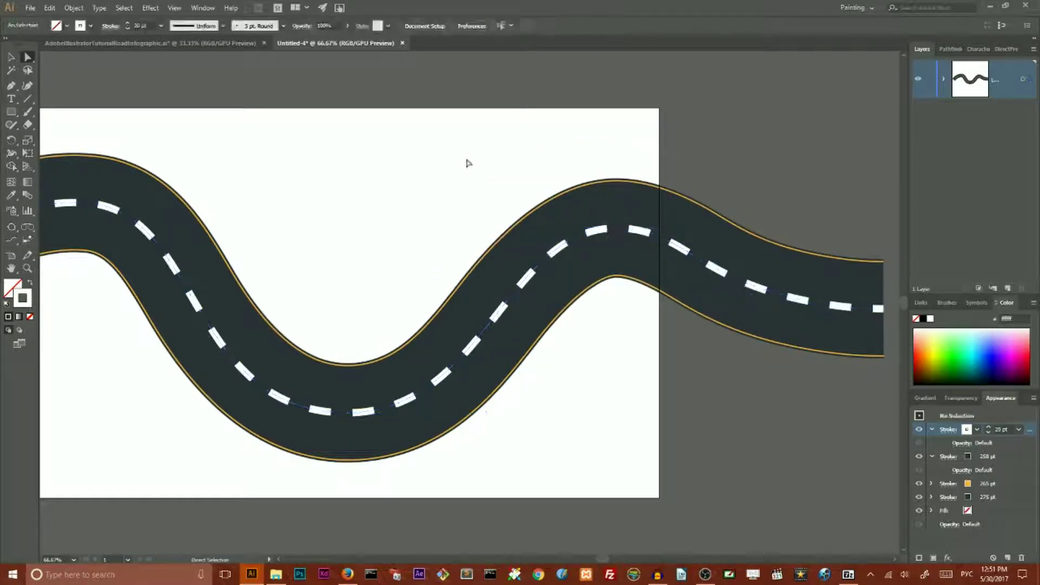
Step: Move the whole road down on the artboard with the Selection tool and deselect it
{"action": "key", "text": "v"}
{"action": "left_click_drag", "start_coordinate": [162, 249], "coordinate": [161, 291]}
{"action": "left_click", "coordinate": [319, 266]}
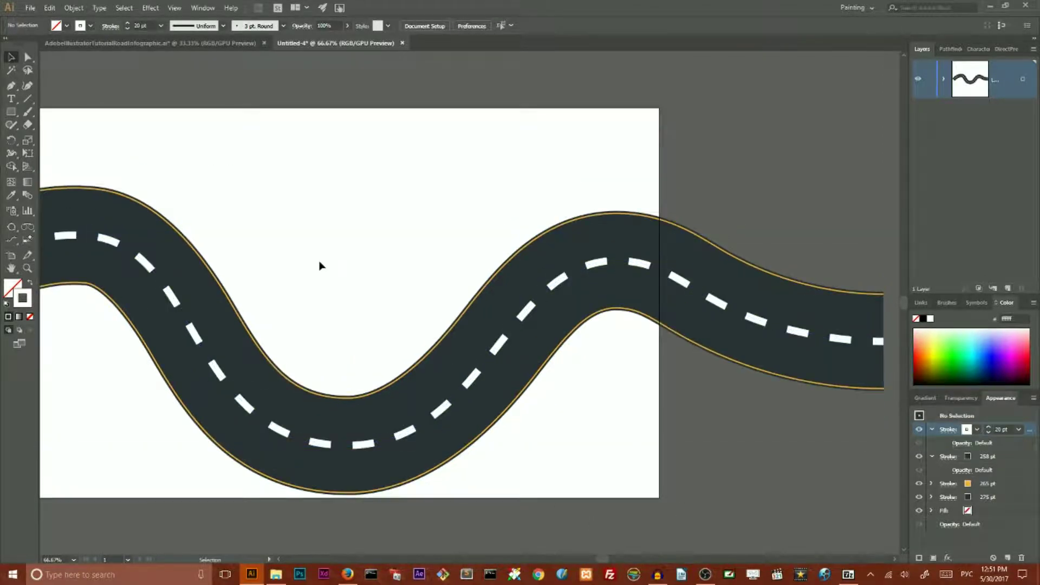
Step: Isolate the road path, move it up, and raise its lowest anchor point to make the valley shallower
{"action": "double_click", "coordinate": [302, 444]}
{"action": "left_click_drag", "start_coordinate": [304, 427], "coordinate": [304, 389]}
{"action": "key", "text": "a"}
{"action": "left_click_drag", "start_coordinate": [6, 42], "coordinate": [5, 43]}
{"action": "left_click_drag", "start_coordinate": [347, 407], "coordinate": [344, 362]}
Step: Nudge the isolated road path down slightly and exit isolation mode completely
{"action": "key", "text": "v"}
{"action": "left_click_drag", "start_coordinate": [237, 342], "coordinate": [237, 358]}
{"action": "left_click", "coordinate": [287, 273]}
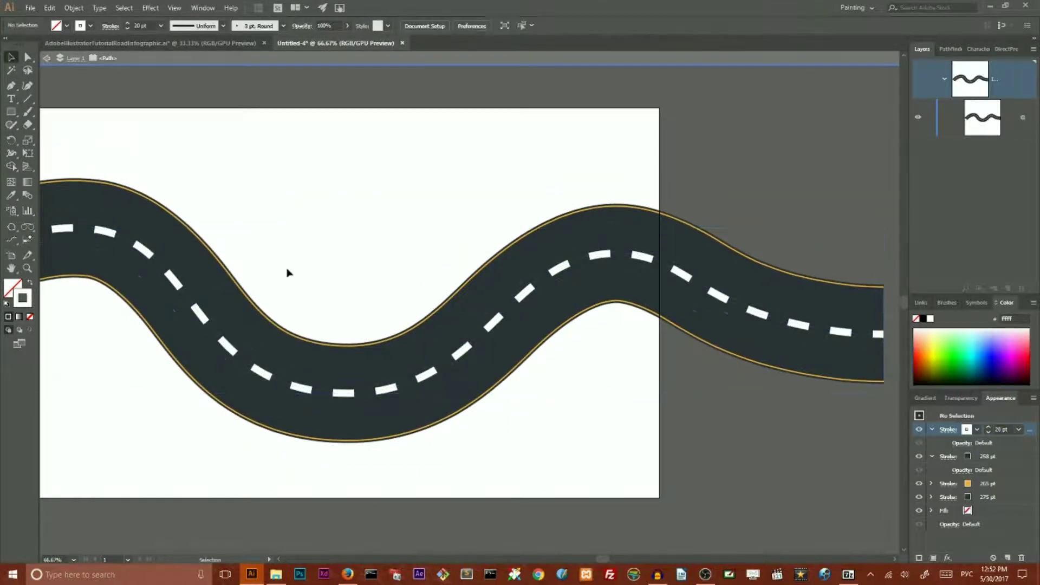
{"action": "key", "text": "ctrl+minus"}
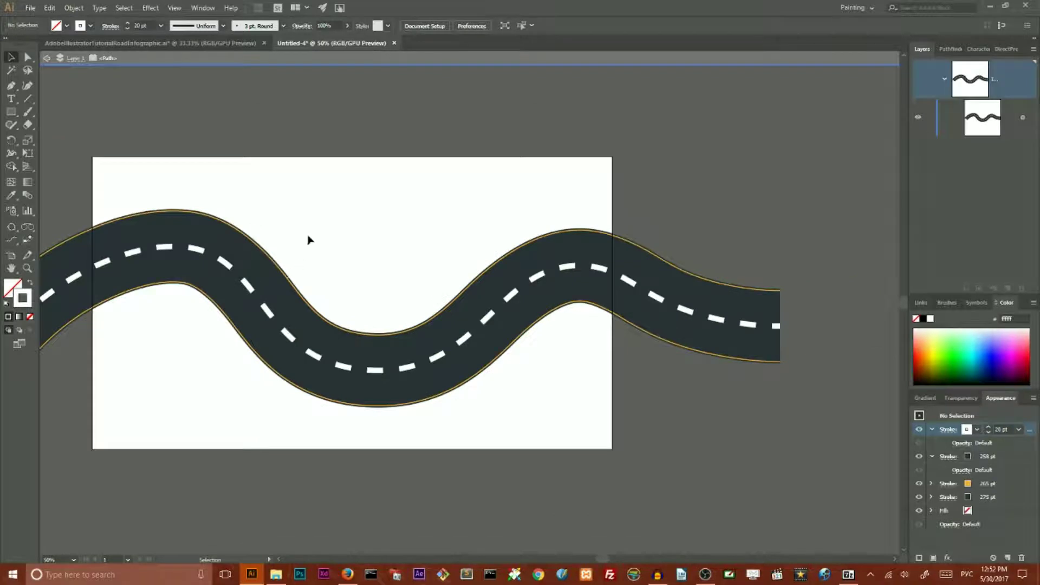
{"action": "left_click", "coordinate": [46, 58]}
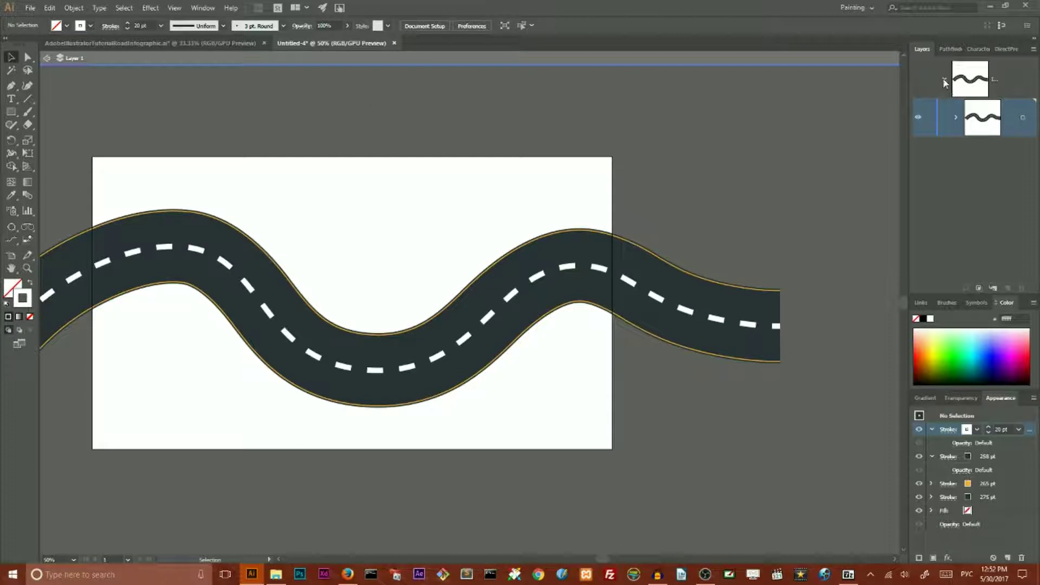
{"action": "left_click", "coordinate": [47, 58]}
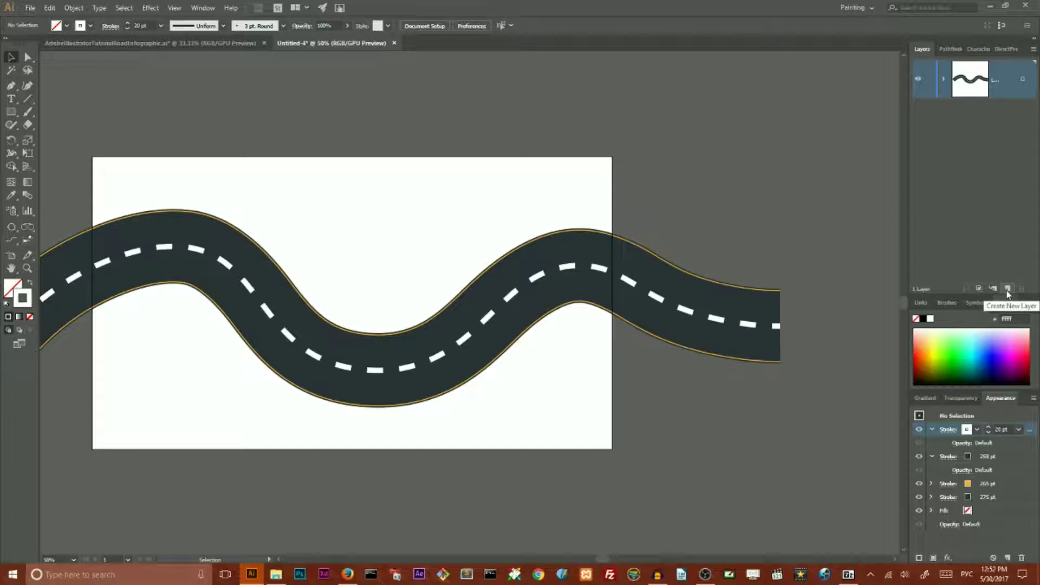
Step: Create a new layer and place it beneath the road layer
{"action": "key", "text": "super+plus"}
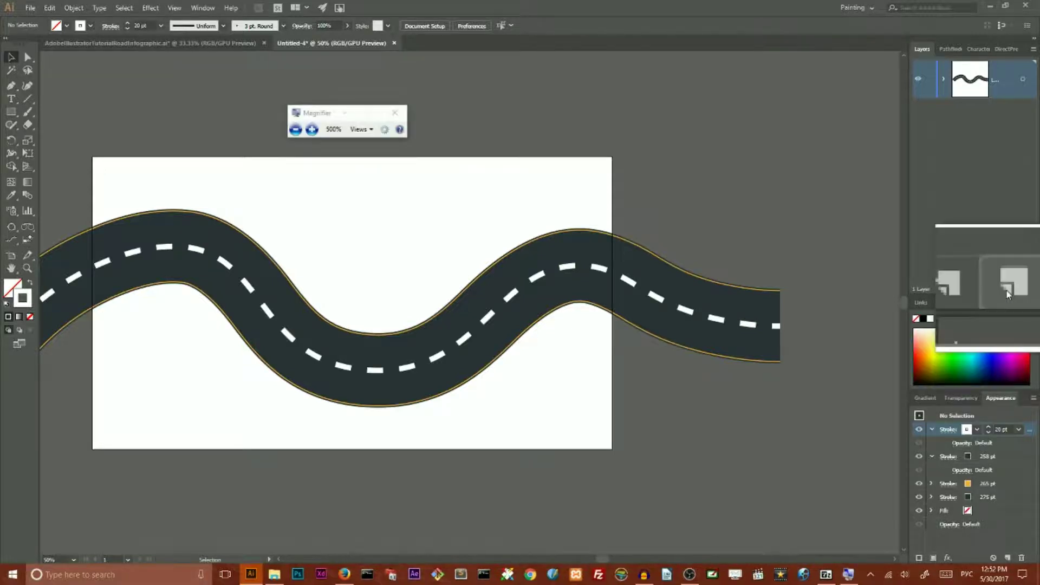
{"action": "left_click", "coordinate": [1007, 291]}
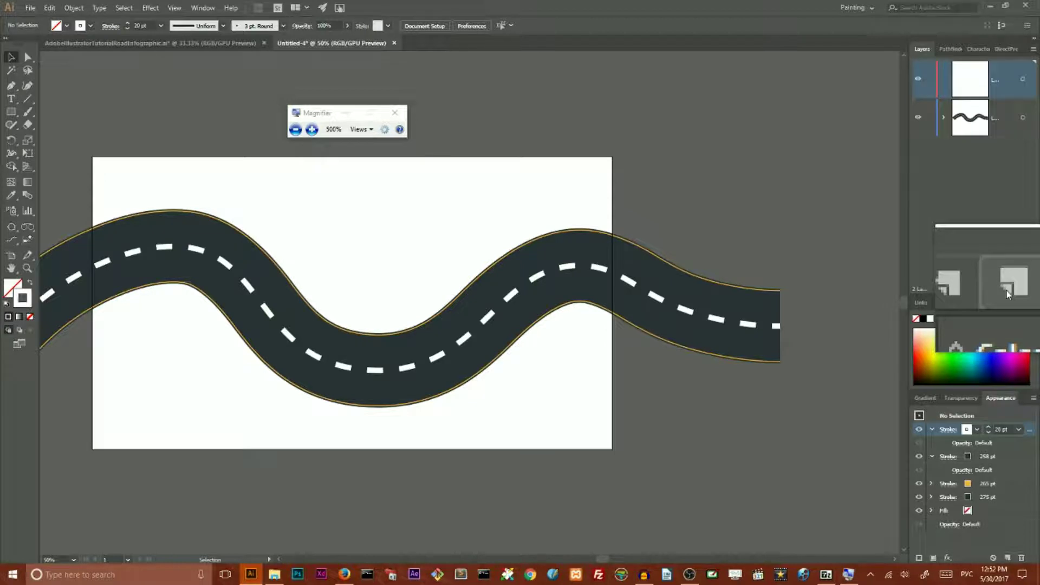
{"action": "key", "text": "super+Escape"}
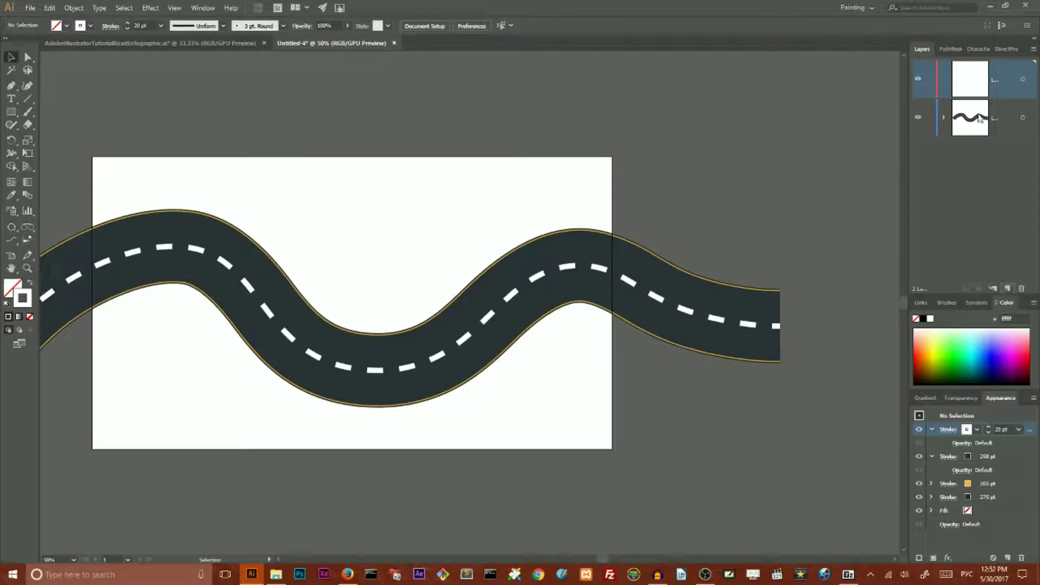
{"action": "left_click_drag", "start_coordinate": [1000, 80], "coordinate": [1000, 140]}
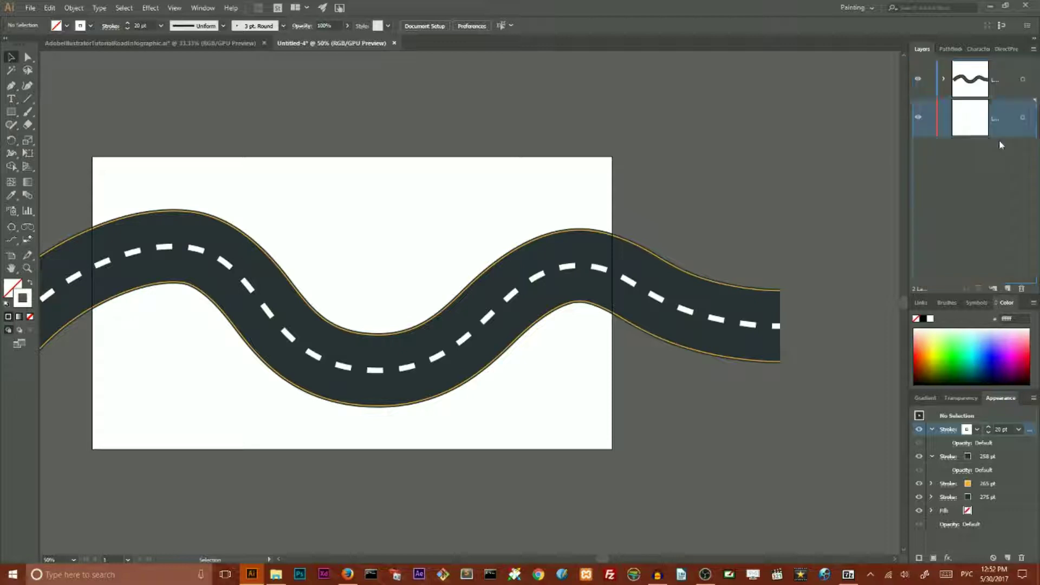
Step: Target the road path inside its layer and apply Outline Stroke to it
{"action": "left_click", "coordinate": [943, 79]}
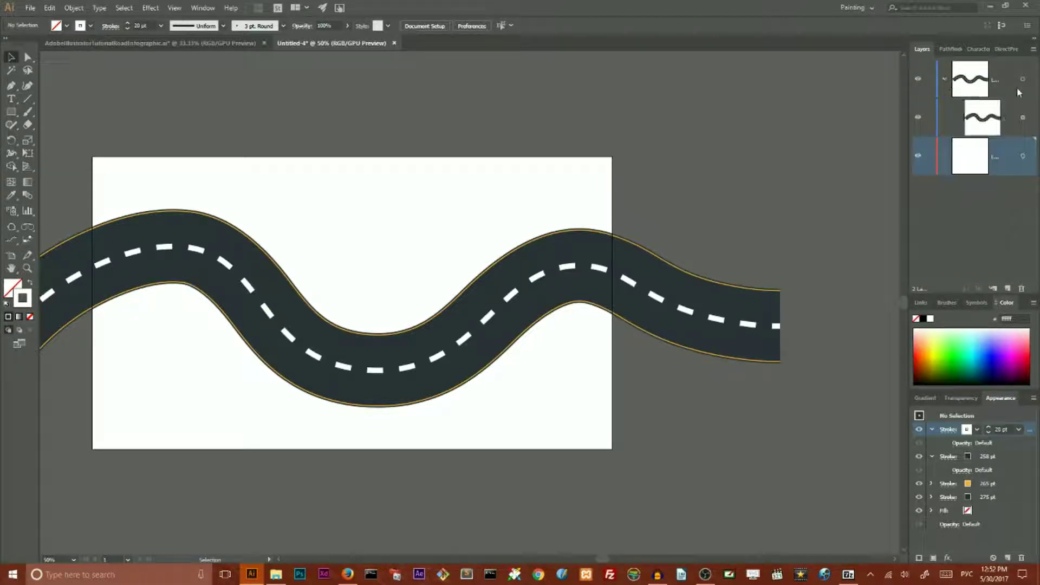
{"action": "left_click", "coordinate": [1023, 117]}
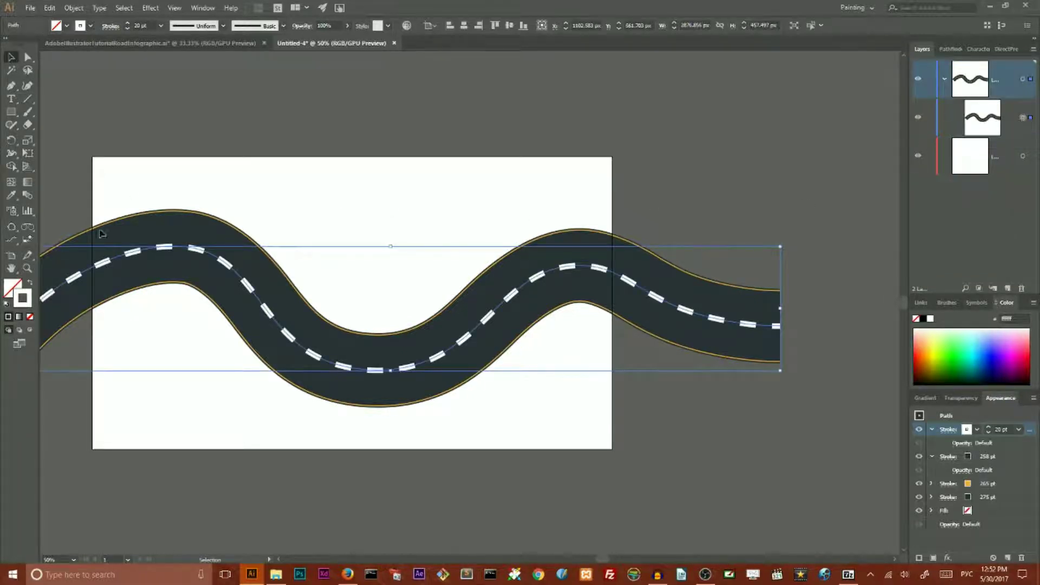
{"action": "left_click", "coordinate": [76, 8]}
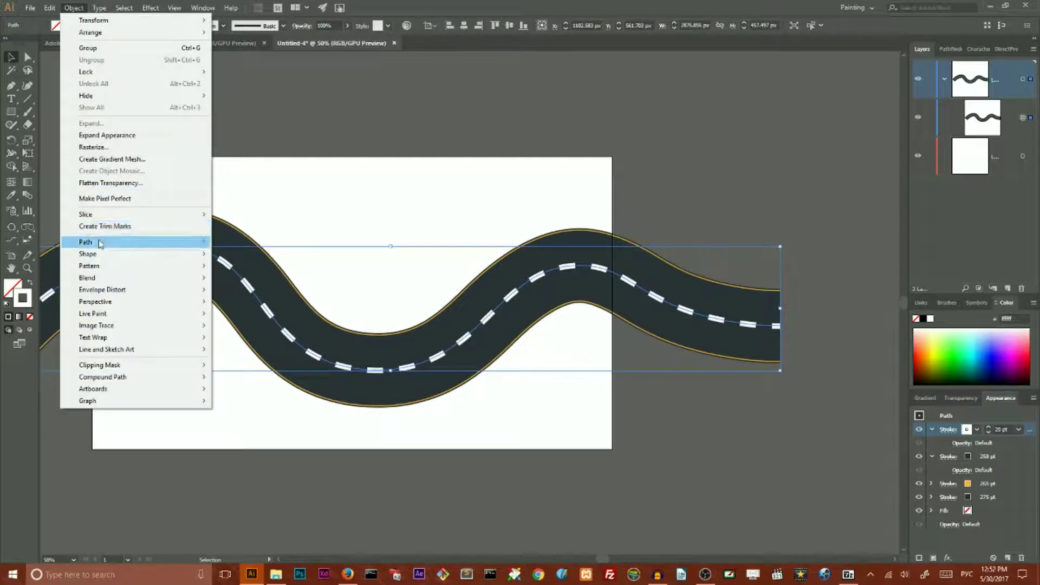
{"action": "mouse_move", "coordinate": [99, 242]}
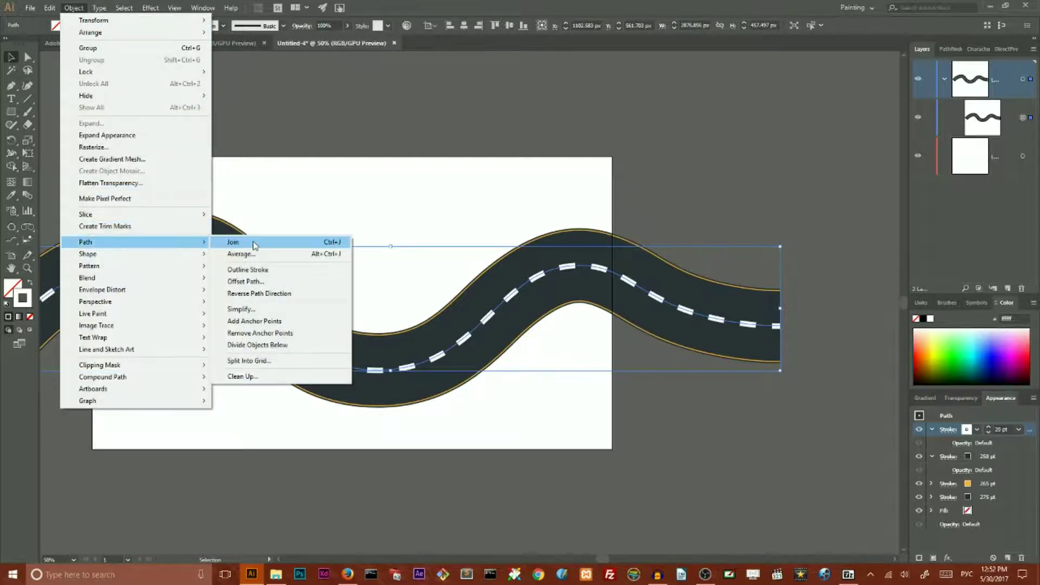
{"action": "left_click", "coordinate": [264, 272]}
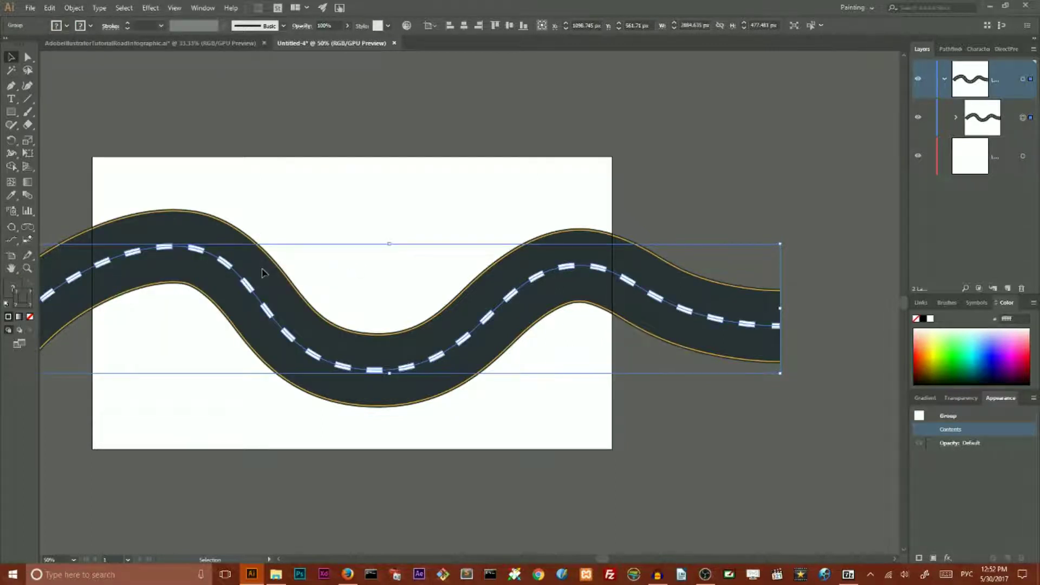
Step: Apply Outline Stroke to the road group two more times to convert its remaining strokes
{"action": "left_click", "coordinate": [75, 8]}
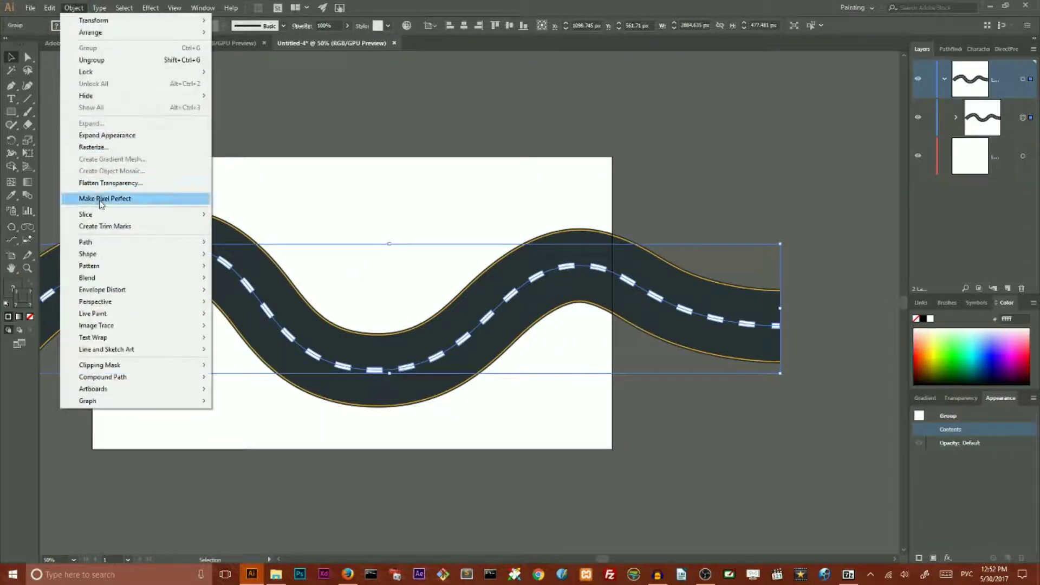
{"action": "mouse_move", "coordinate": [136, 247]}
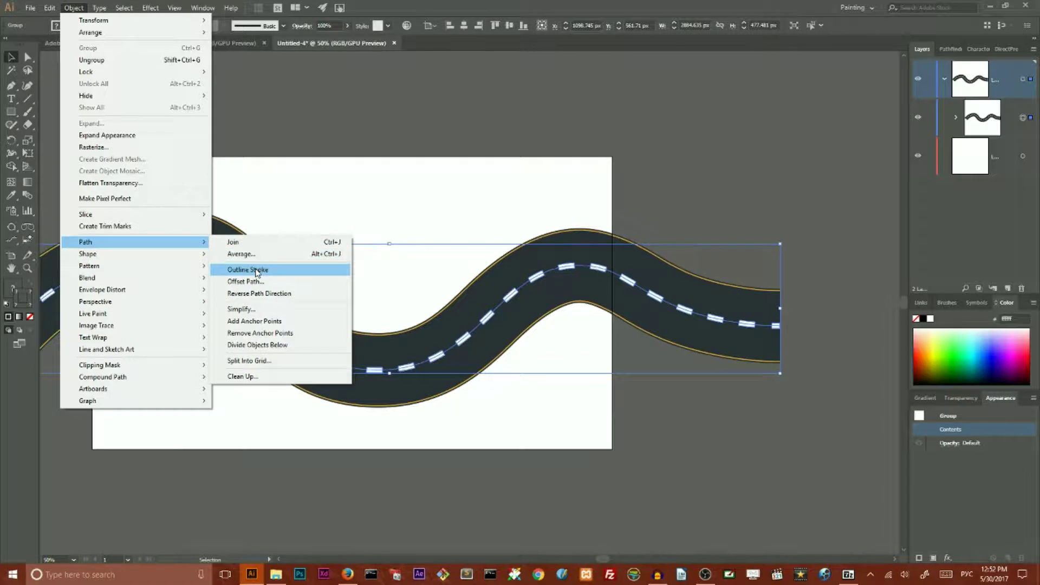
{"action": "left_click", "coordinate": [264, 267]}
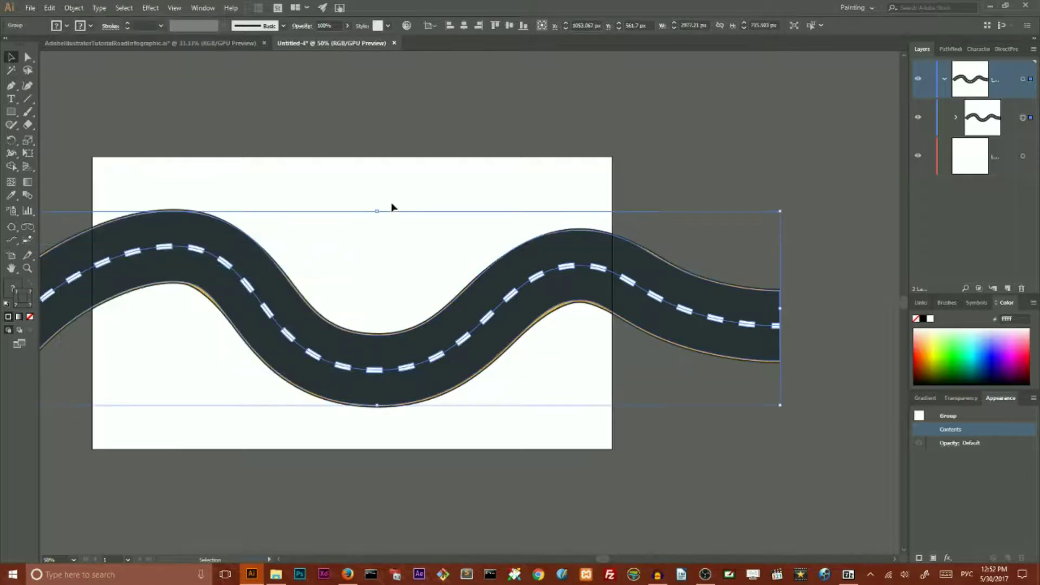
{"action": "left_click", "coordinate": [75, 8]}
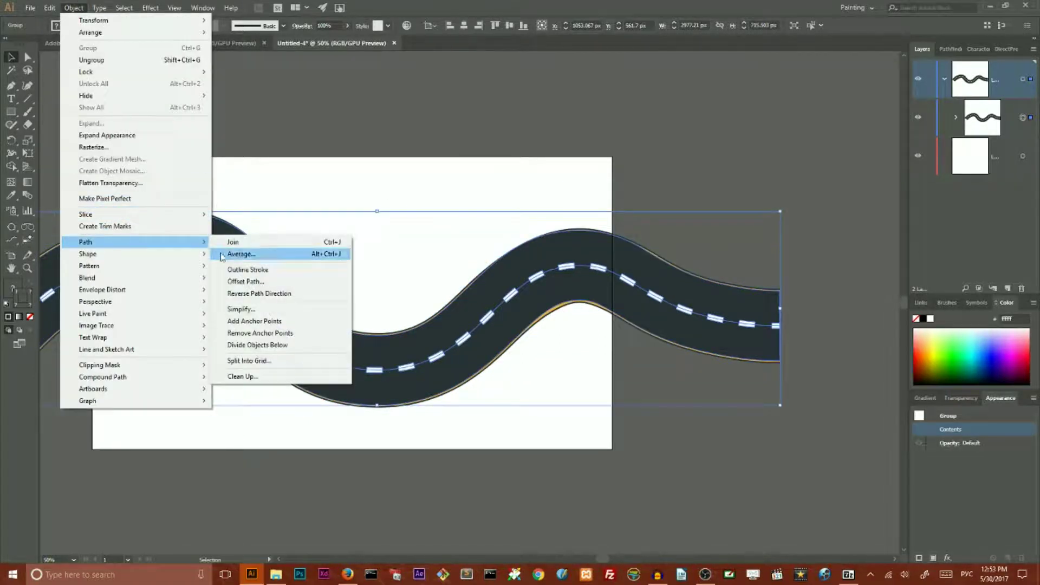
{"action": "left_click", "coordinate": [281, 267]}
{"action": "key", "text": "ctrl+z"}
{"action": "key", "text": "ctrl+shift+z"}
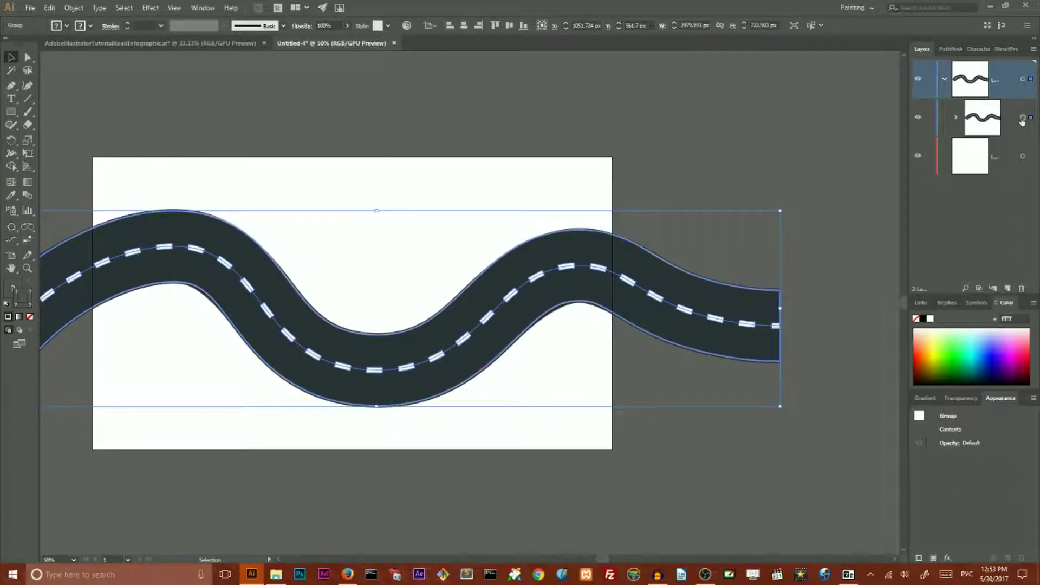
Step: Expand the road group with both Fill and Stroke enabled, and deselect it
{"action": "left_click", "coordinate": [75, 8]}
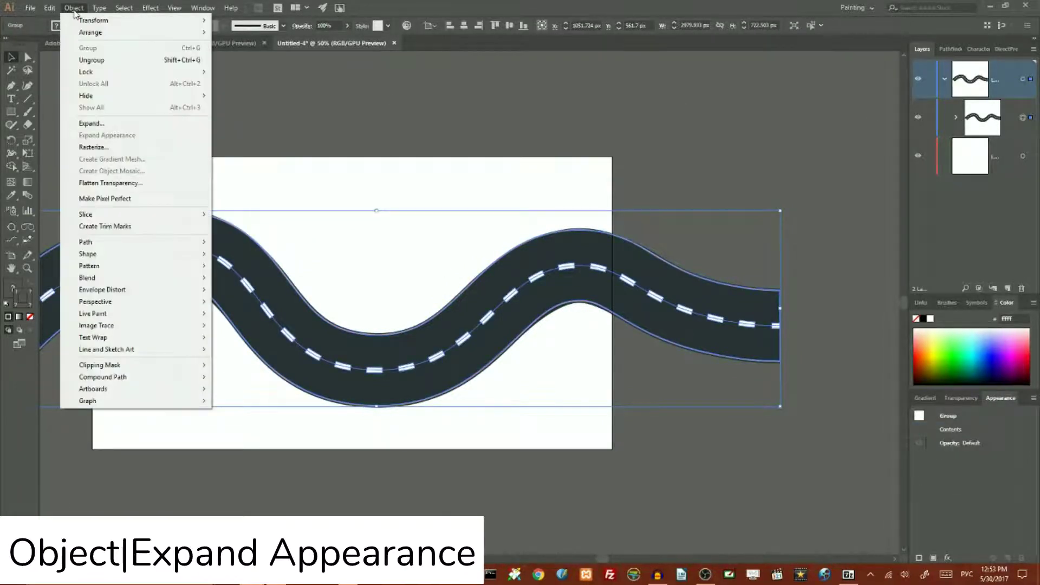
{"action": "left_click", "coordinate": [97, 123]}
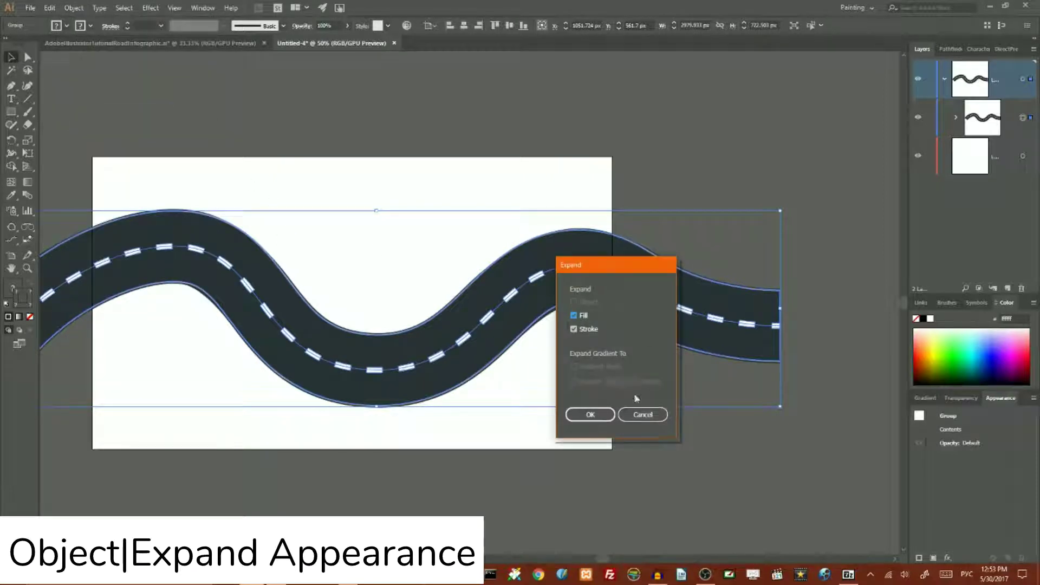
{"action": "left_click", "coordinate": [591, 415]}
{"action": "left_click", "coordinate": [319, 158]}
{"action": "left_click", "coordinate": [267, 285]}
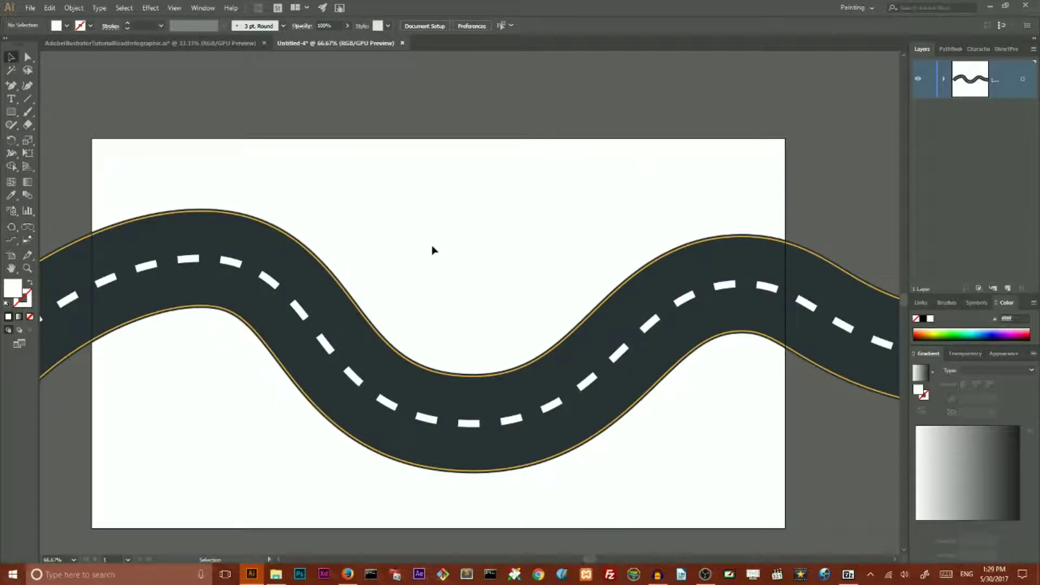
Step: Create a new layer above the road layer and paste a copy of the road group in front
{"action": "left_click", "coordinate": [187, 249]}
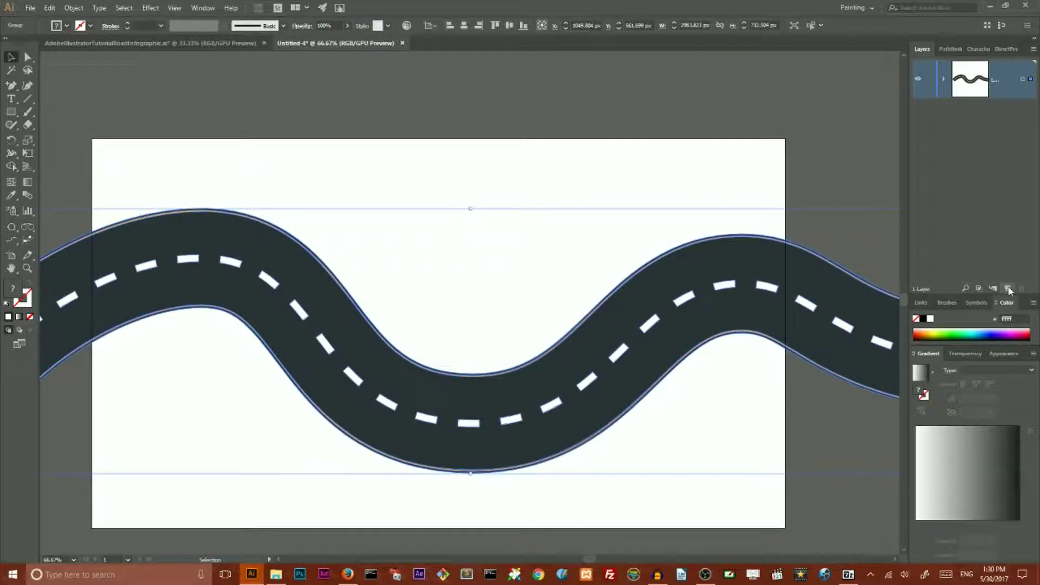
{"action": "left_click", "coordinate": [1008, 289]}
{"action": "key", "text": "a"}
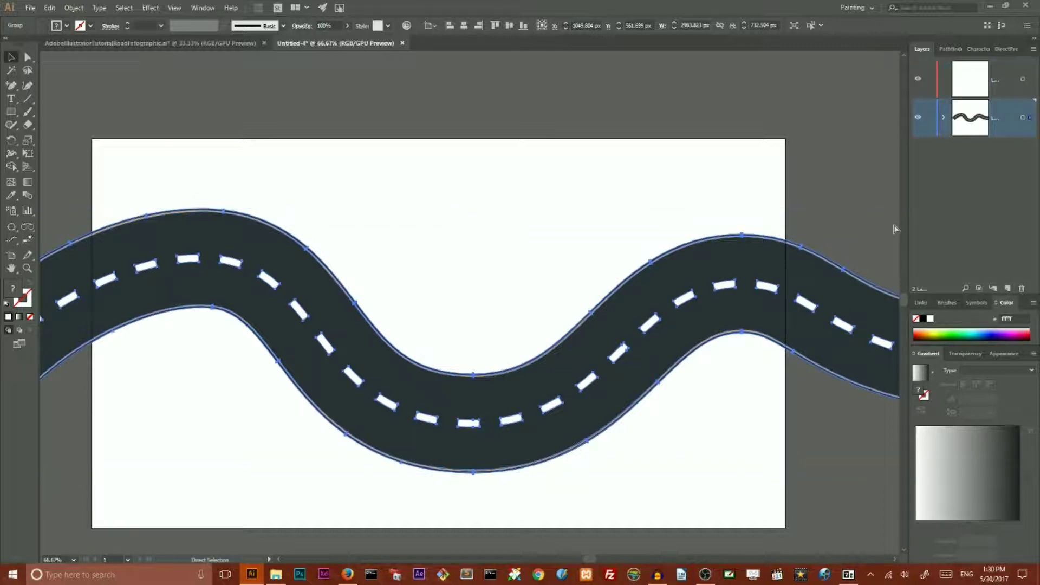
{"action": "key", "text": "ctrl+c"}
{"action": "key", "text": "ctrl+f"}
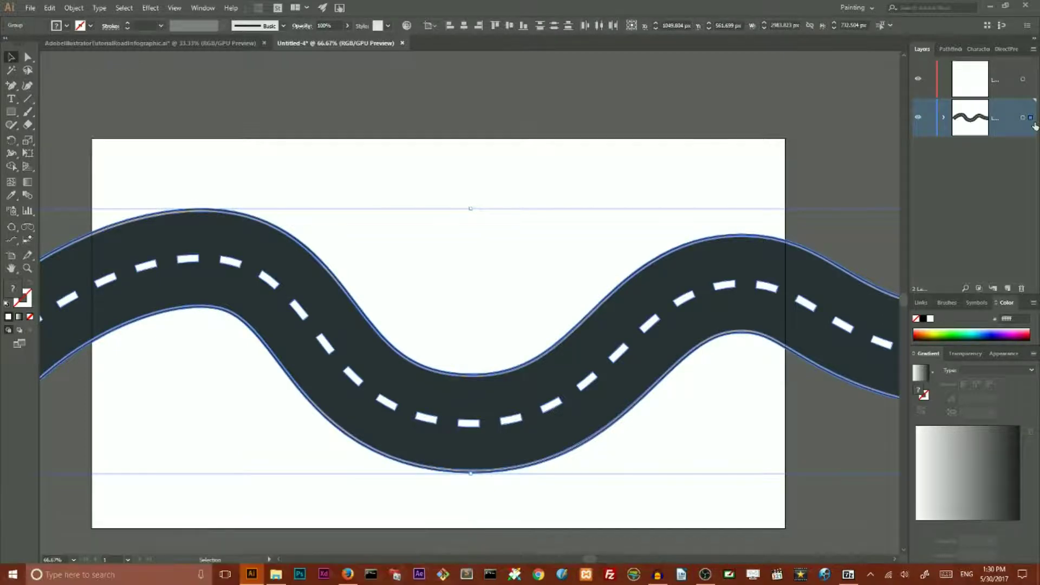
Step: Move the selected road artwork from its layer to the new empty layer above
{"action": "key", "text": "super+plus"}
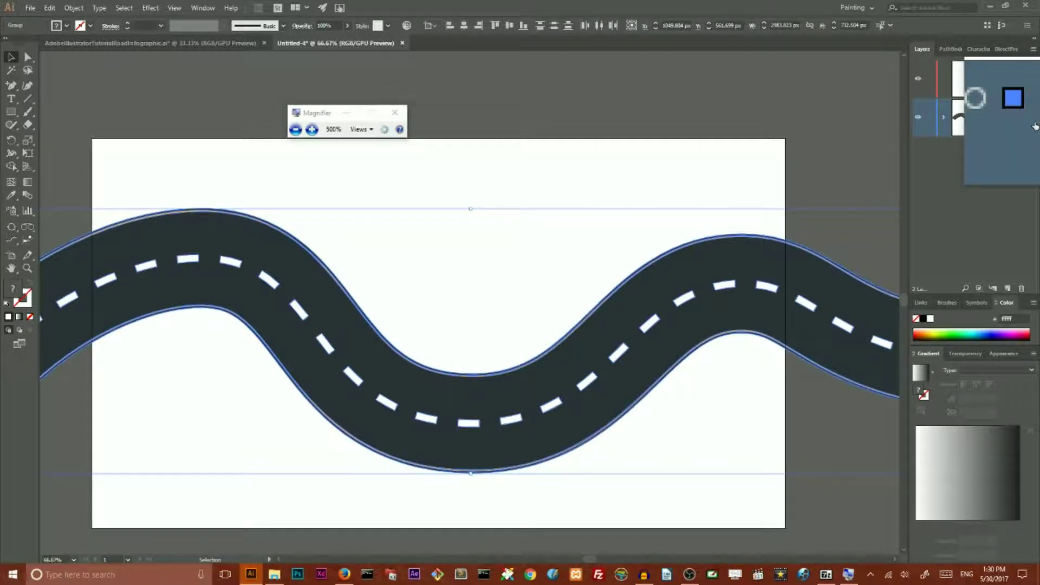
{"action": "key", "text": "super+Escape"}
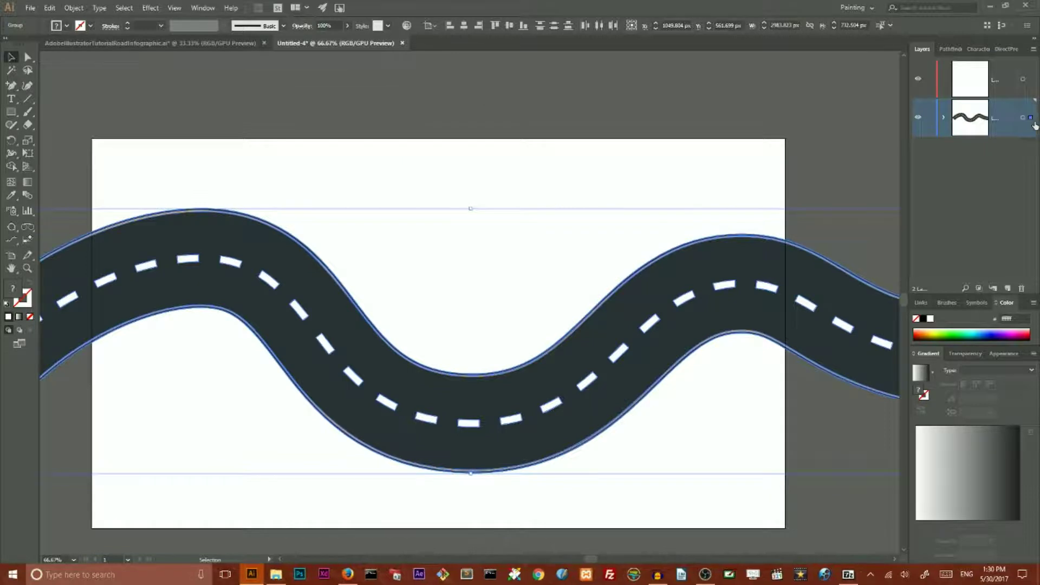
{"action": "left_click_drag", "start_coordinate": [1031, 97], "coordinate": [995, 76]}
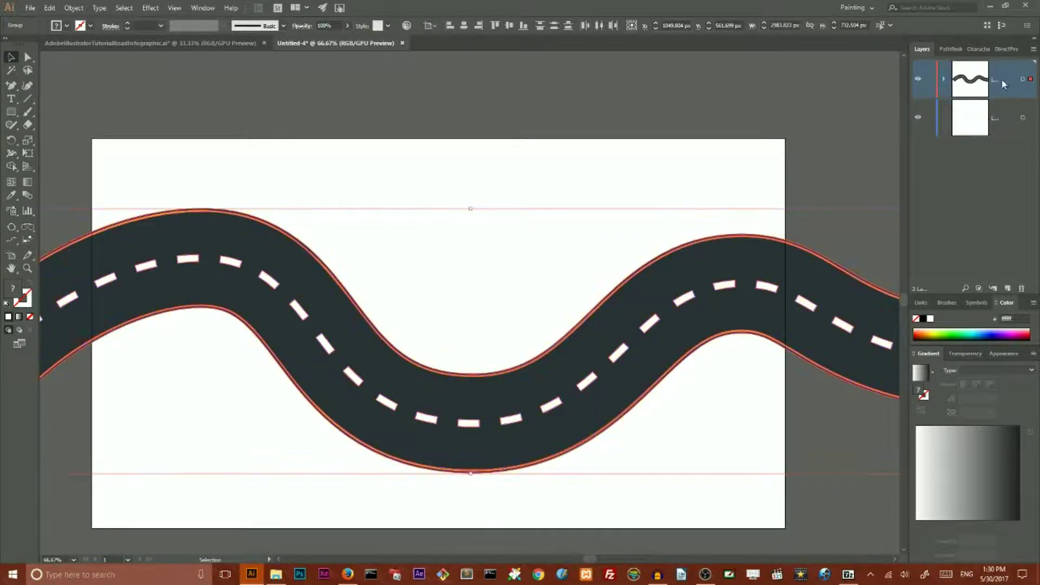
Step: Move the back copy of the road to the empty layer below and lock the top road layer
{"action": "left_click", "coordinate": [944, 79]}
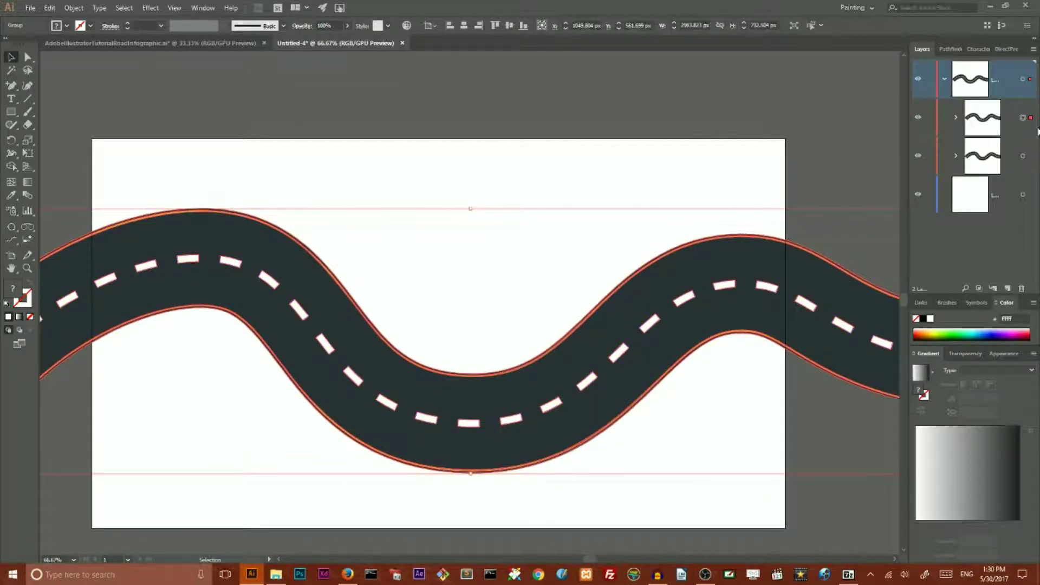
{"action": "left_click", "coordinate": [1024, 156]}
{"action": "key", "text": "ctrl+z"}
{"action": "mouse_move", "coordinate": [1002, 81]}
{"action": "left_mouse_down"}
{"action": "mouse_move", "coordinate": [1001, 133]}
{"action": "mouse_move", "coordinate": [995, 86]}
{"action": "left_mouse_up"}
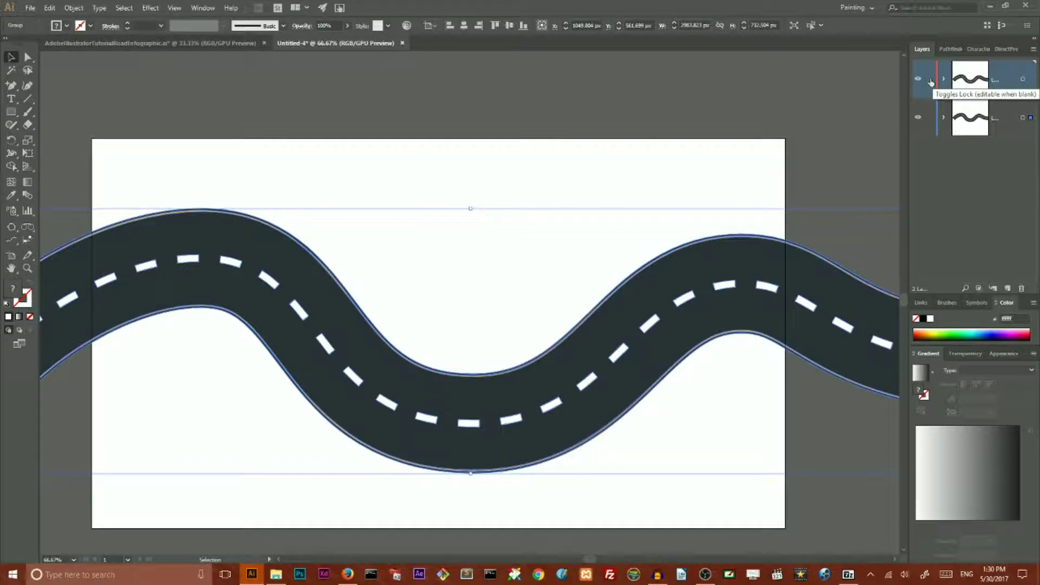
{"action": "key", "text": "super+plus"}
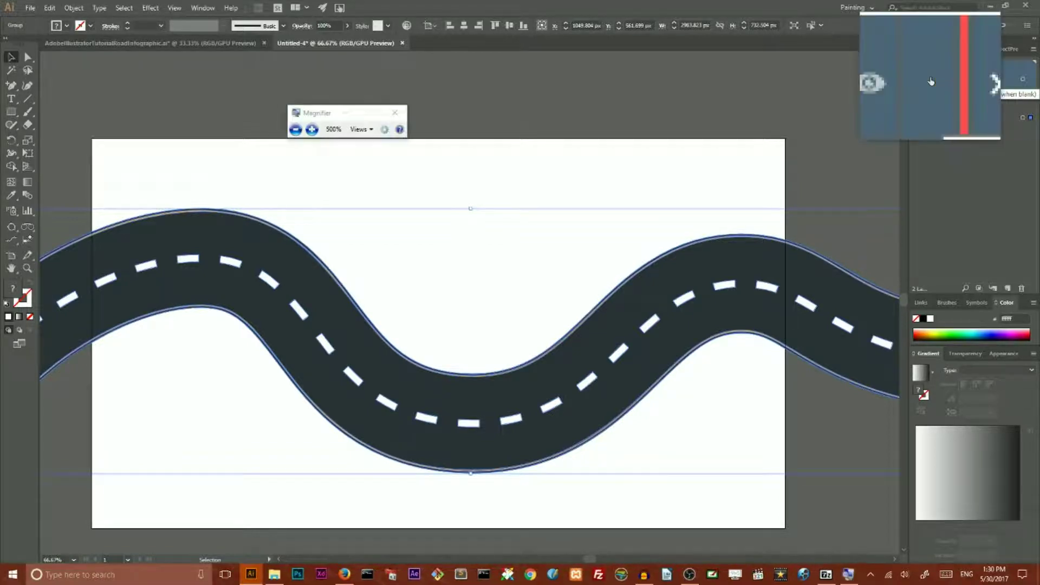
{"action": "key", "text": "super+Escape"}
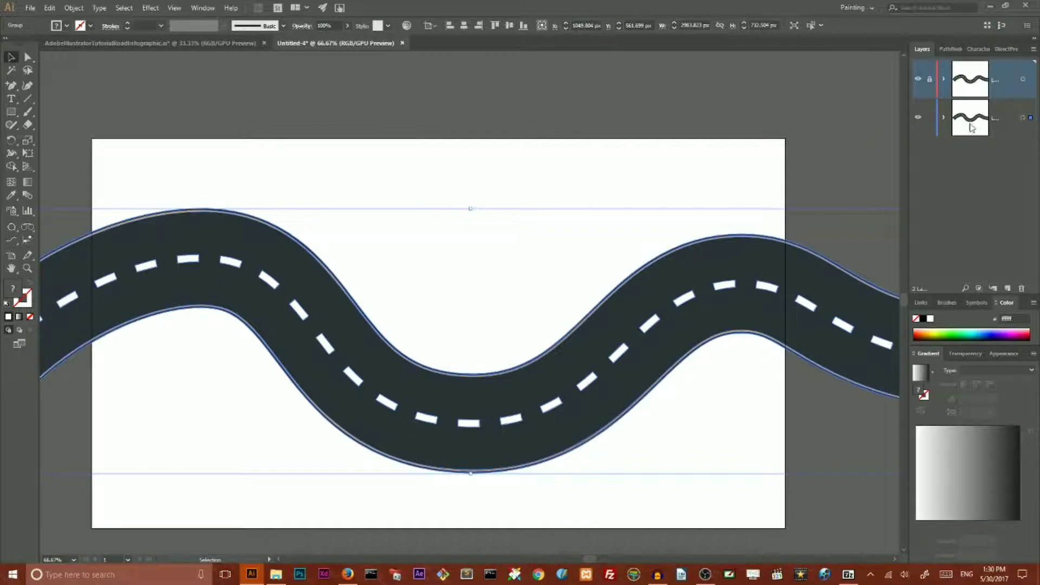
Step: Unite all shapes of the lower layer's road copy with Pathfinder, and inspect it by briefly hiding the top road layer
{"action": "left_click", "coordinate": [944, 118]}
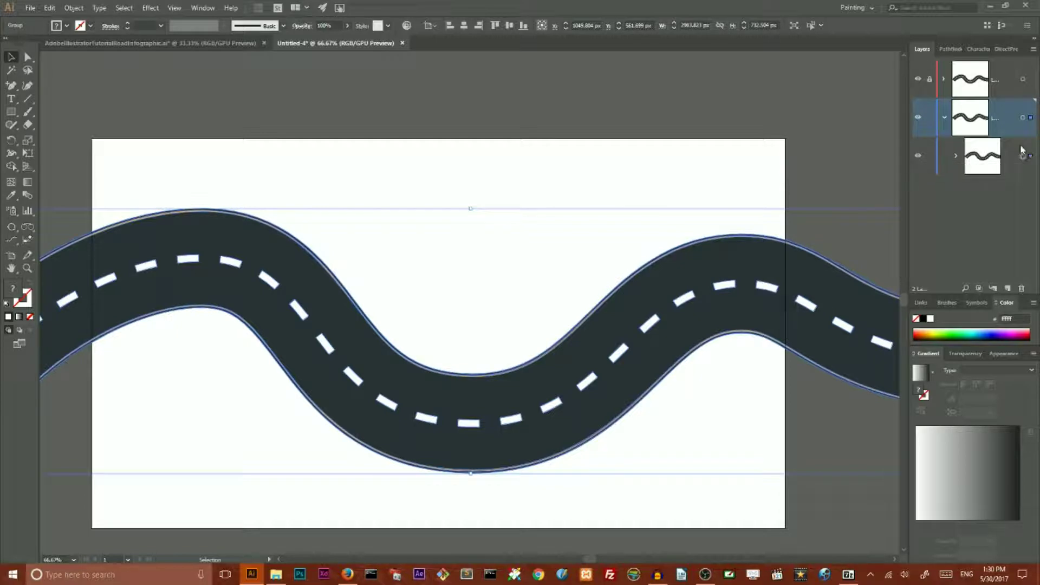
{"action": "left_click", "coordinate": [951, 49]}
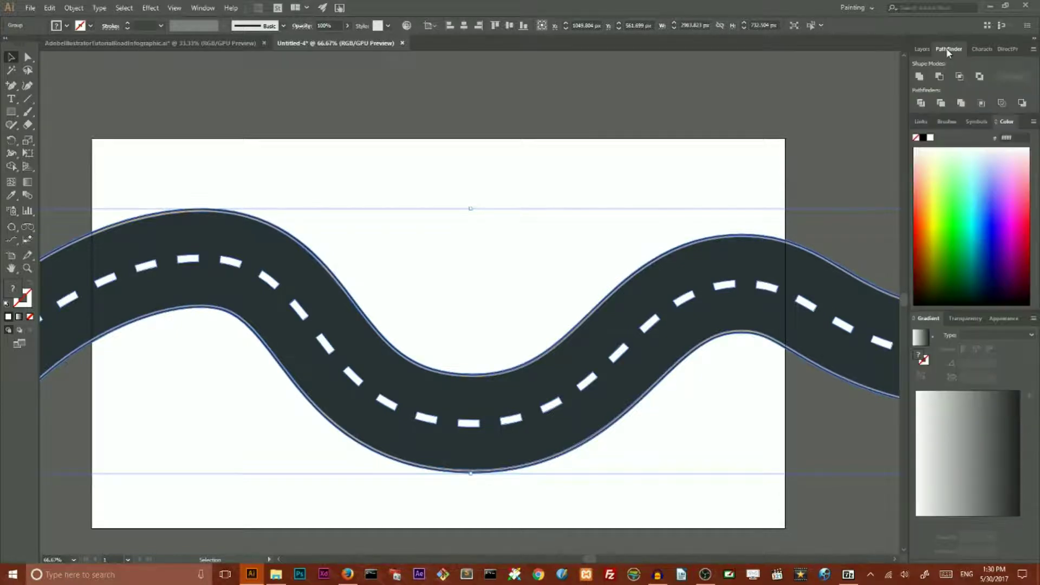
{"action": "left_click", "coordinate": [203, 8]}
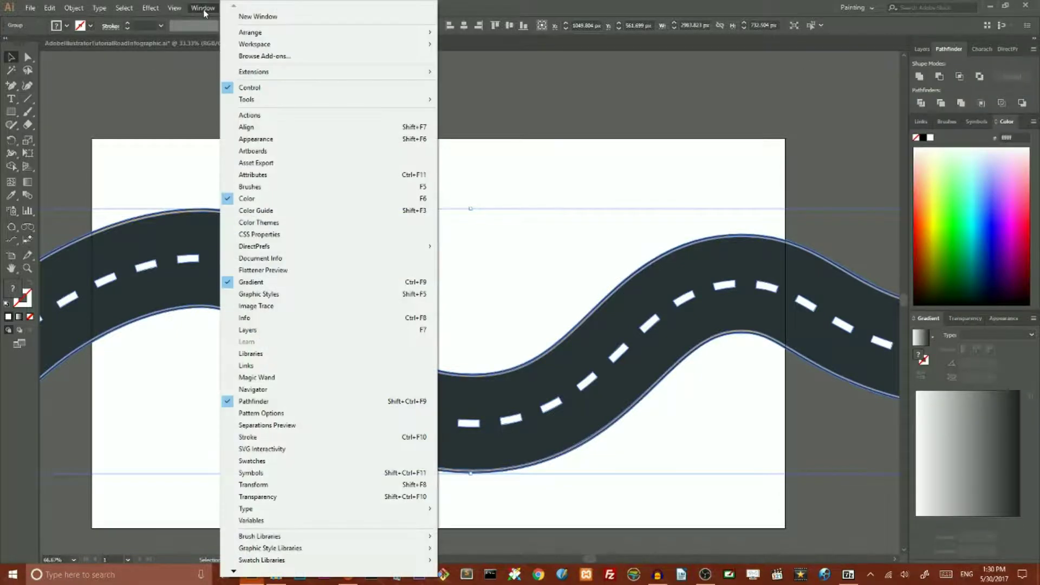
{"action": "left_click", "coordinate": [204, 9]}
{"action": "left_click", "coordinate": [204, 10]}
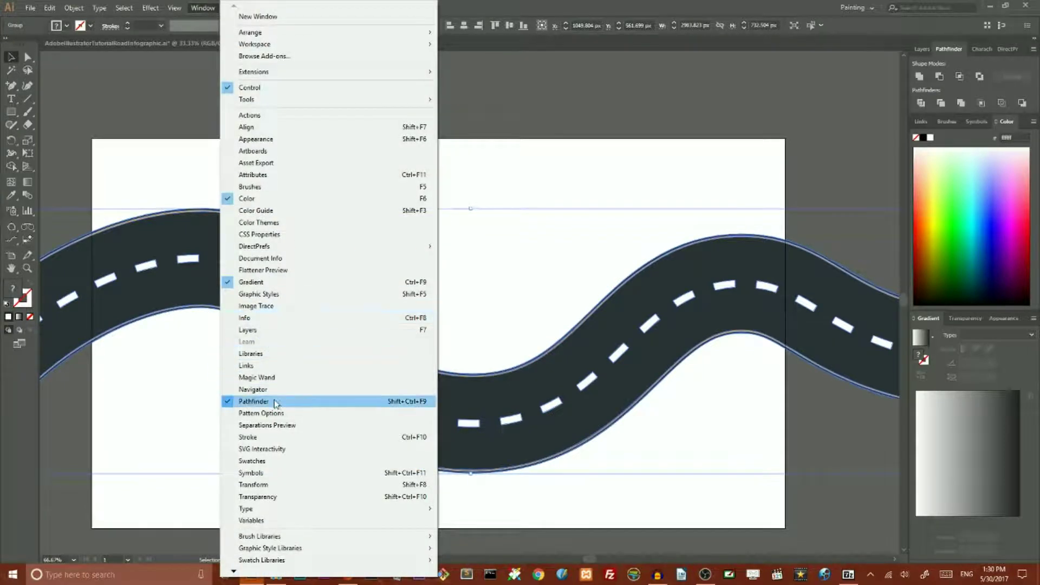
{"action": "left_click", "coordinate": [211, 9]}
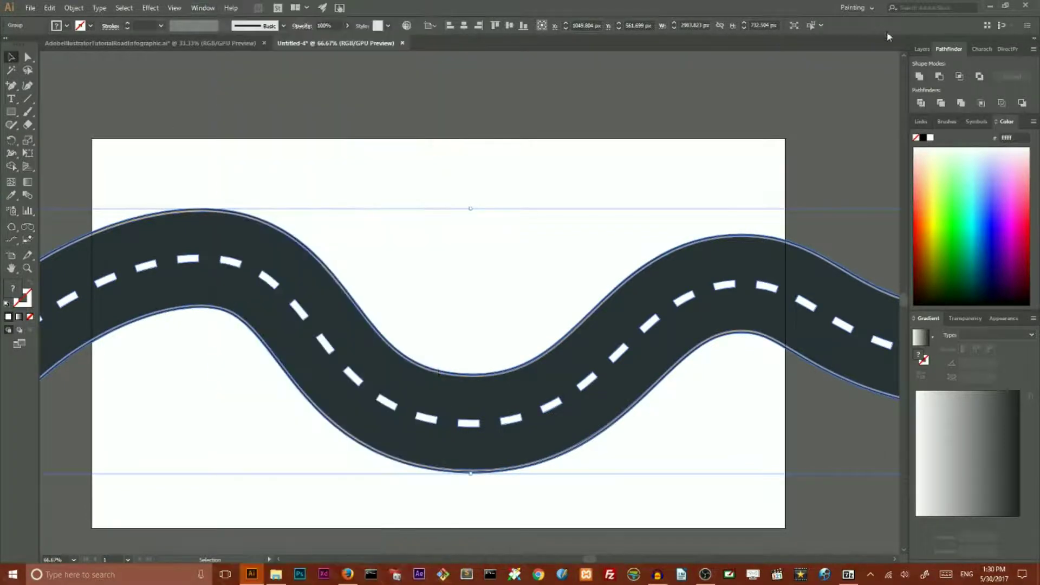
{"action": "left_click", "coordinate": [920, 77]}
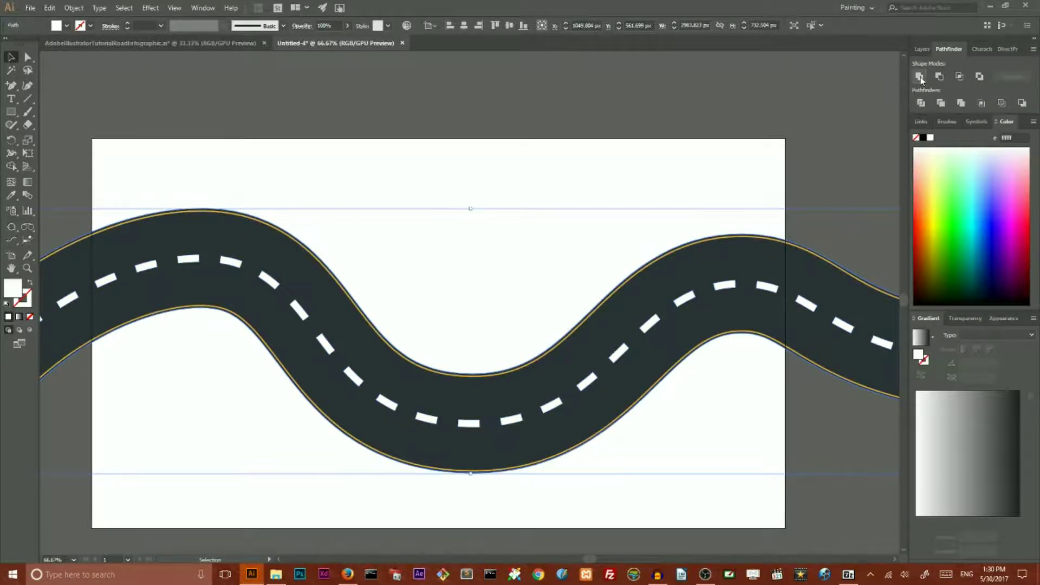
{"action": "left_click", "coordinate": [922, 49]}
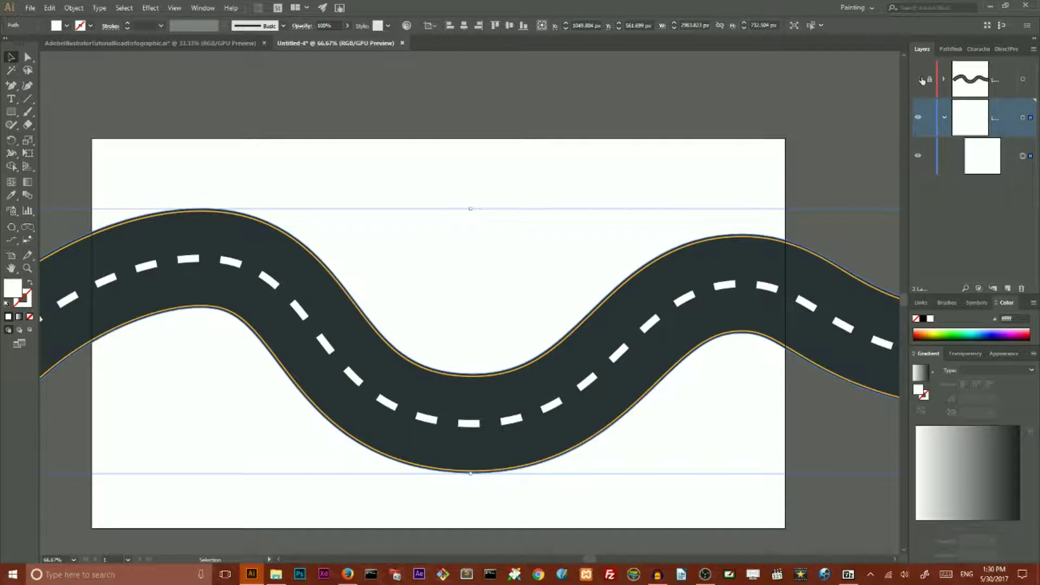
{"action": "left_click", "coordinate": [922, 77]}
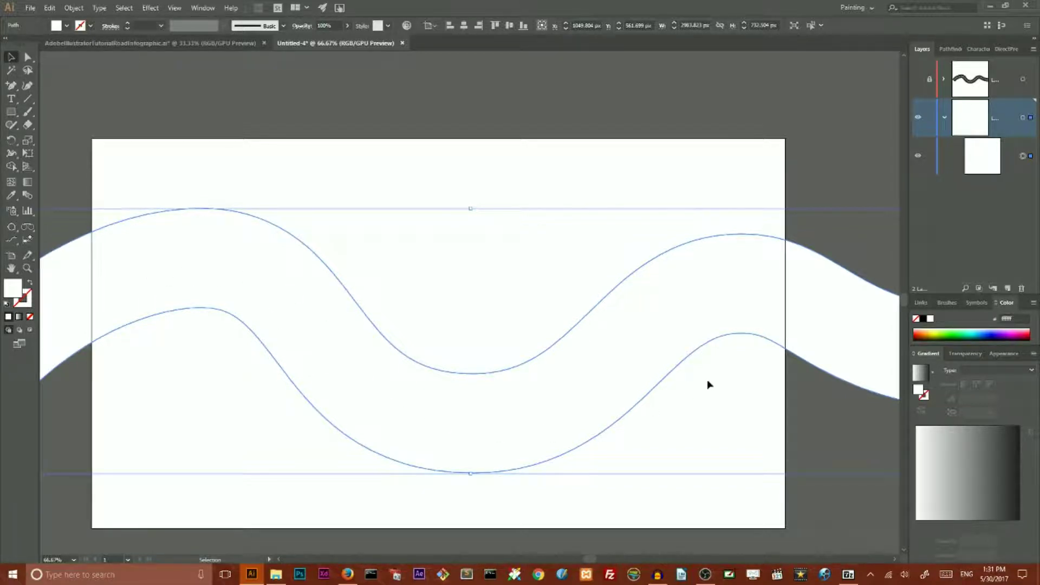
{"action": "left_click", "coordinate": [918, 80]}
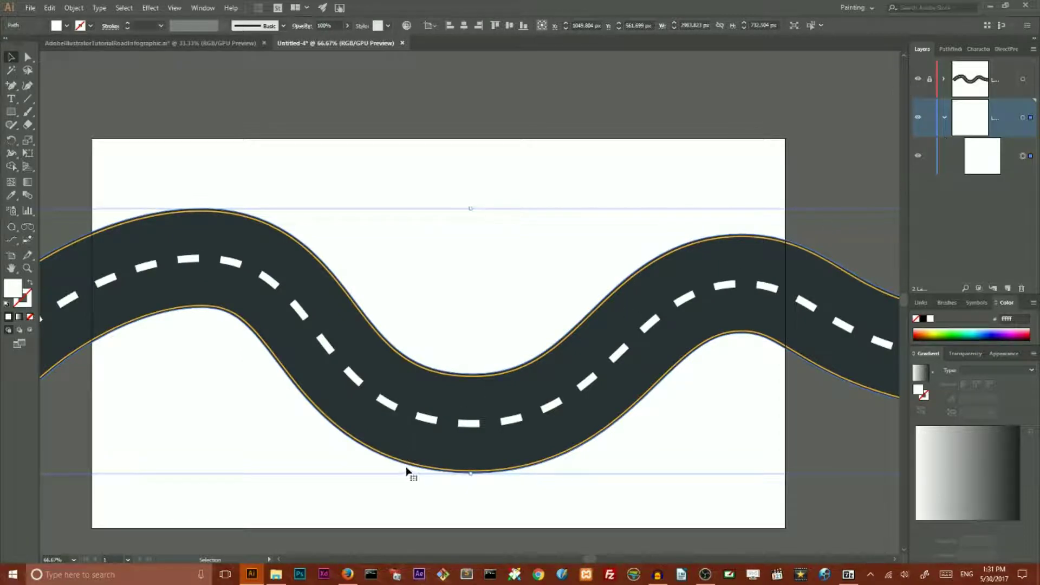
Step: Move the united road shape straight down about 137 px and sample the road's dark surface colour as its fill
{"action": "left_click_drag", "start_coordinate": [407, 470], "coordinate": [407, 517]}
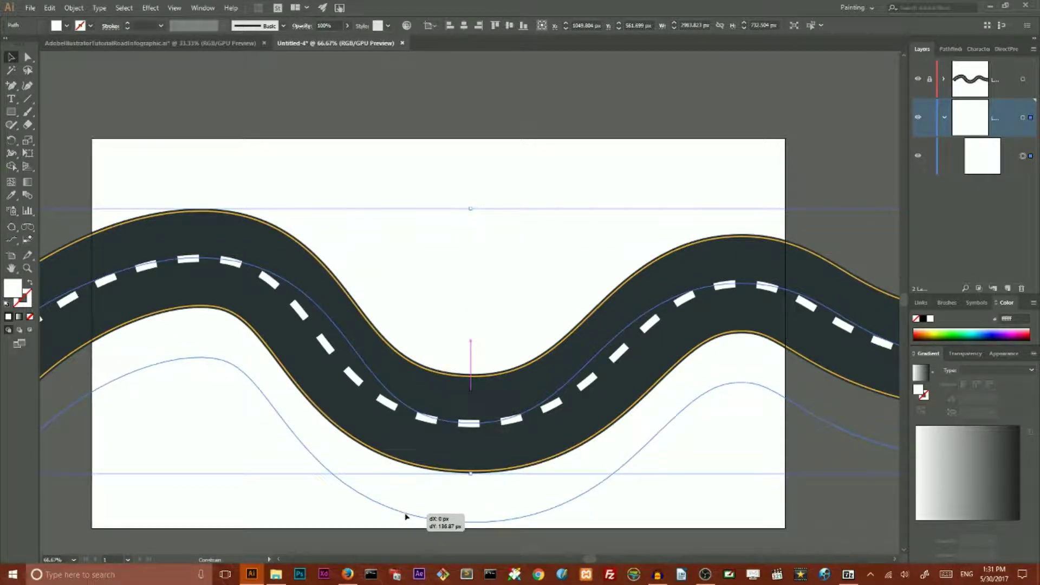
{"action": "left_click_drag", "start_coordinate": [407, 517], "coordinate": [407, 517]}
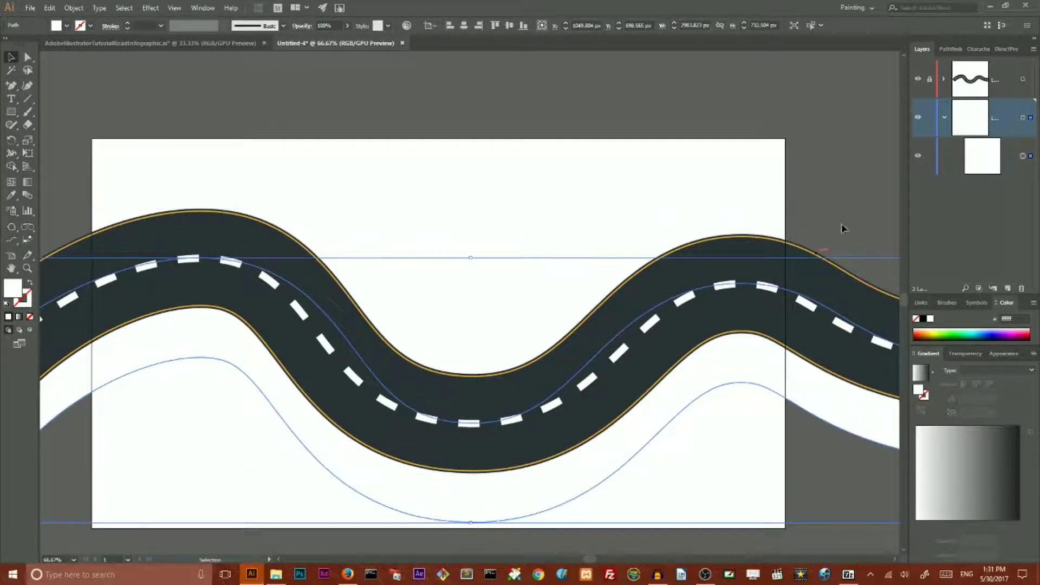
{"action": "left_click", "coordinate": [11, 196]}
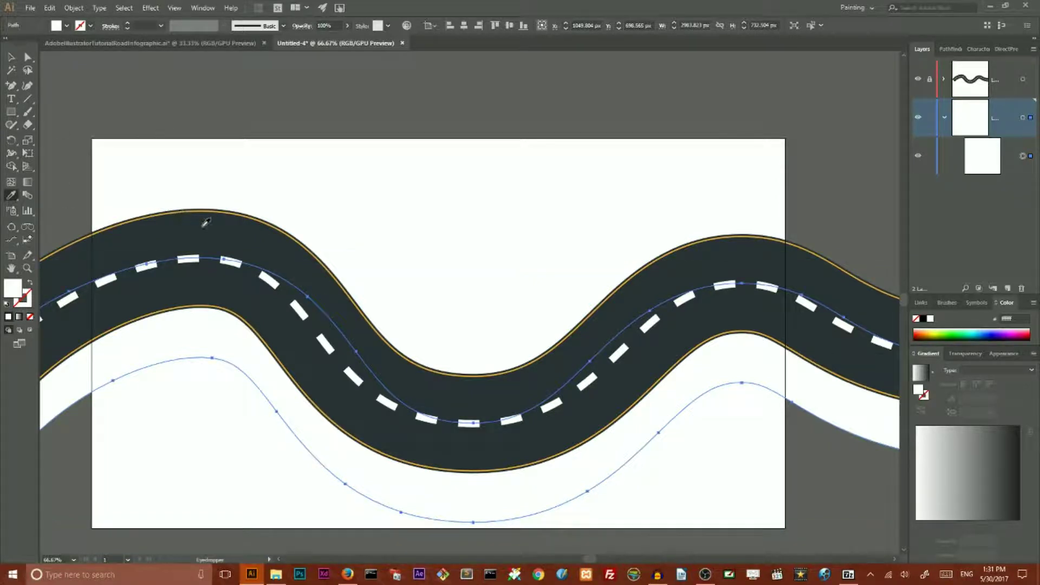
{"action": "left_click", "coordinate": [226, 223]}
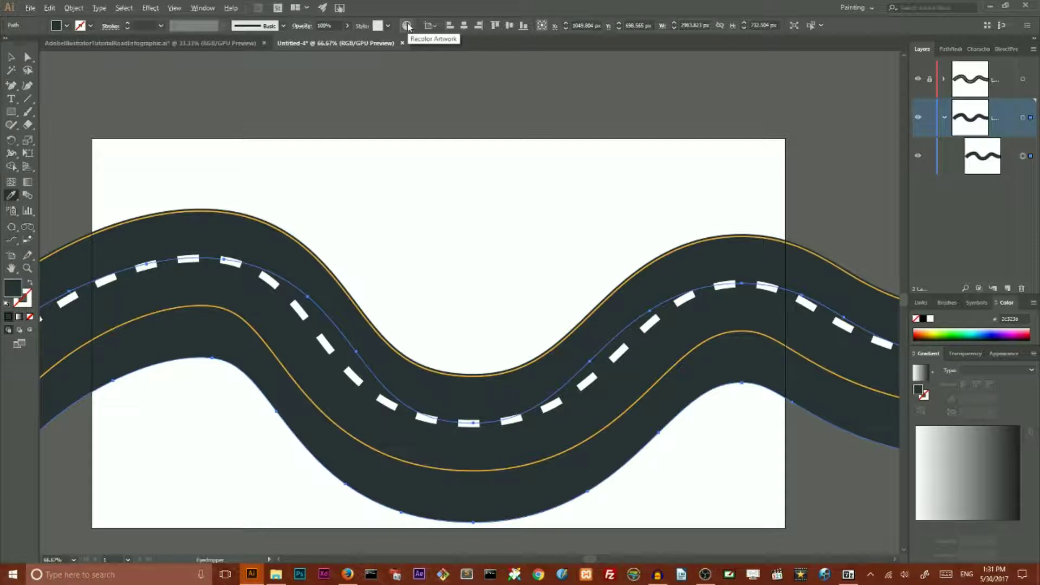
Step: Darken the lower road shape with Recolor Artwork by setting its saturation to 29% and brightness to 17%
{"action": "key", "text": "super+plus"}
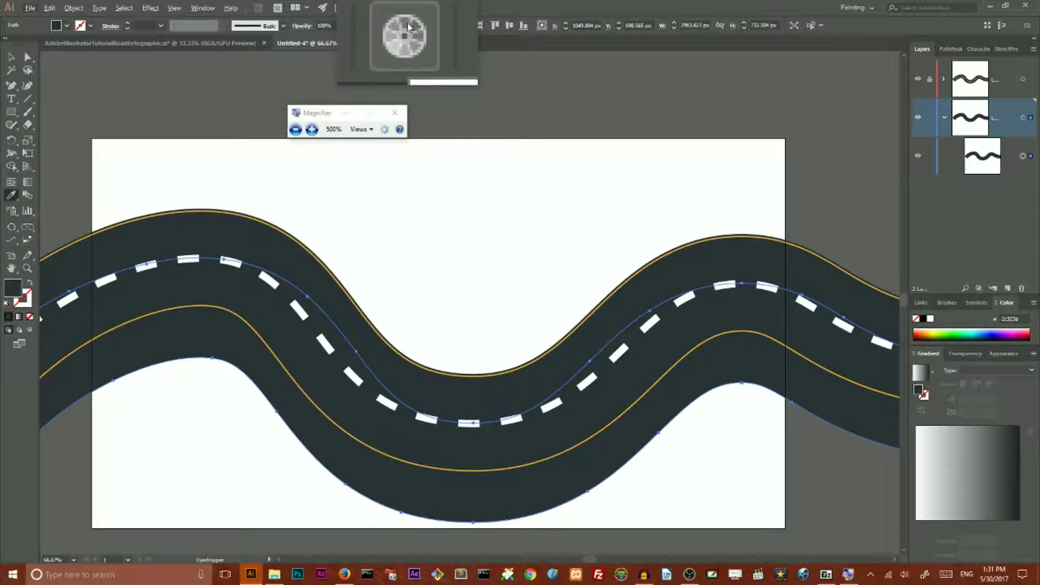
{"action": "key", "text": "super+Escape"}
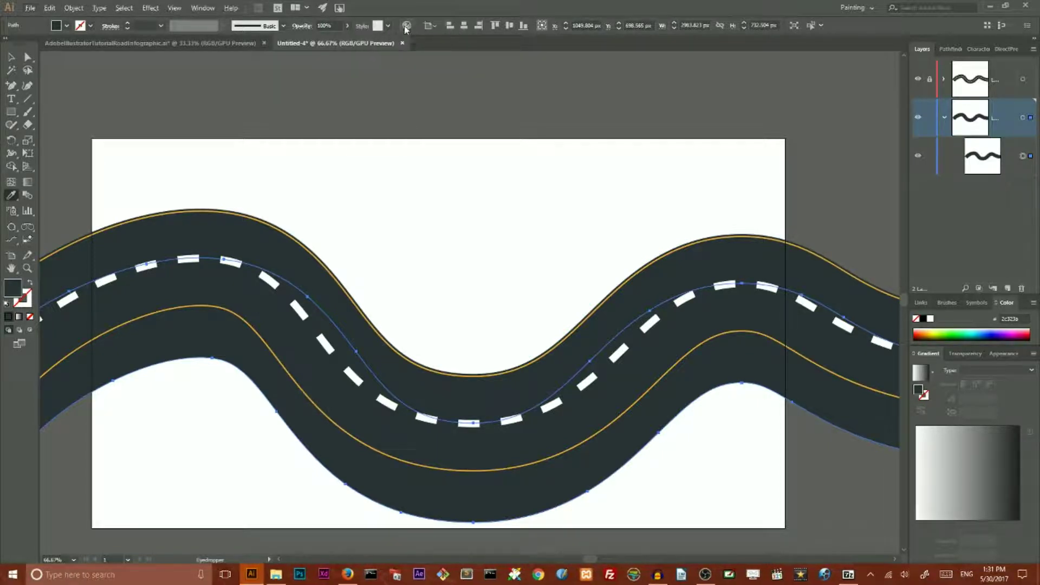
{"action": "left_click", "coordinate": [406, 25]}
{"action": "left_click", "coordinate": [817, 166]}
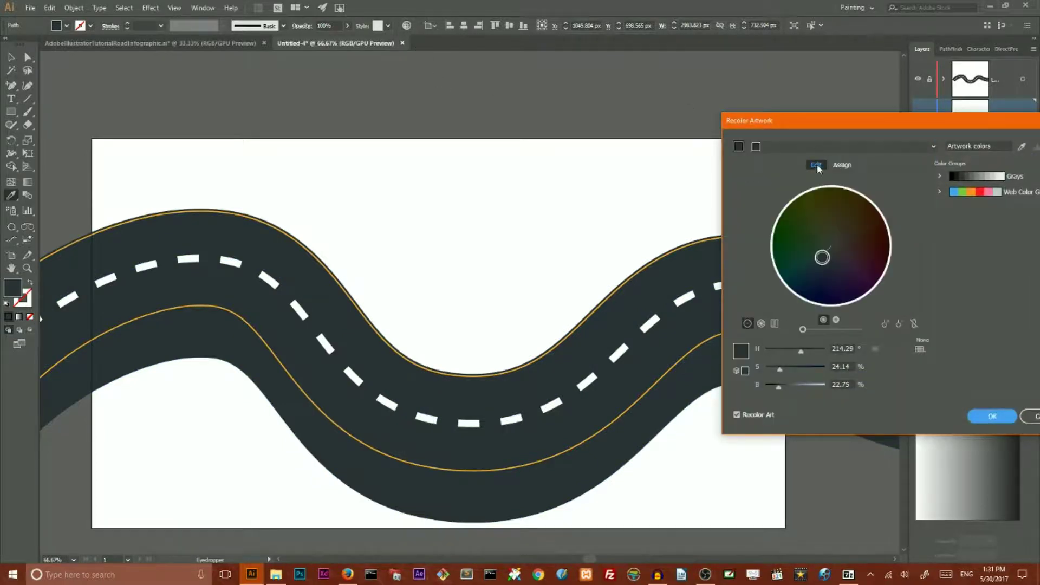
{"action": "left_click_drag", "start_coordinate": [802, 119], "coordinate": [628, 27]}
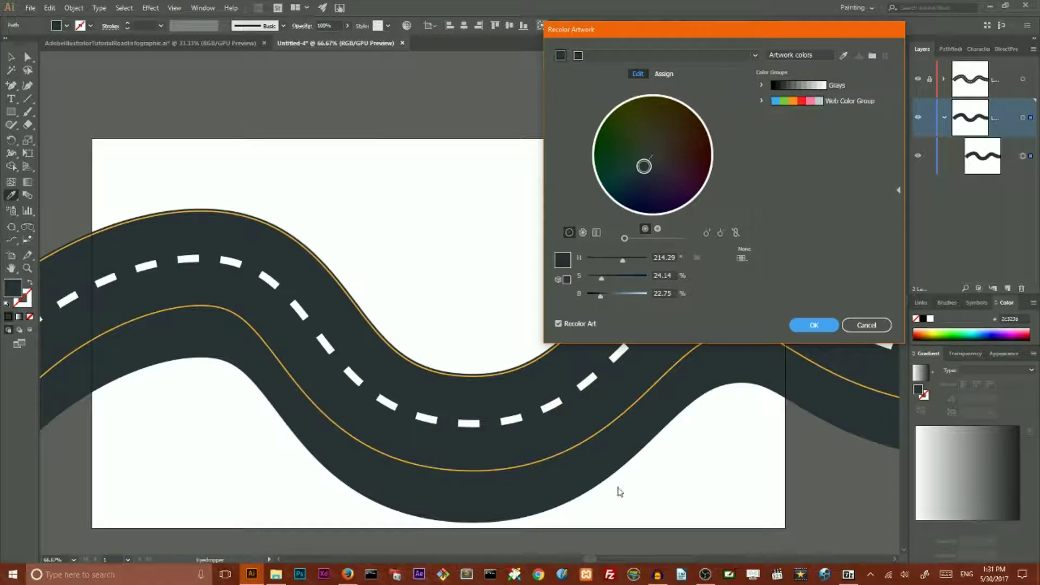
{"action": "left_click", "coordinate": [661, 274]}
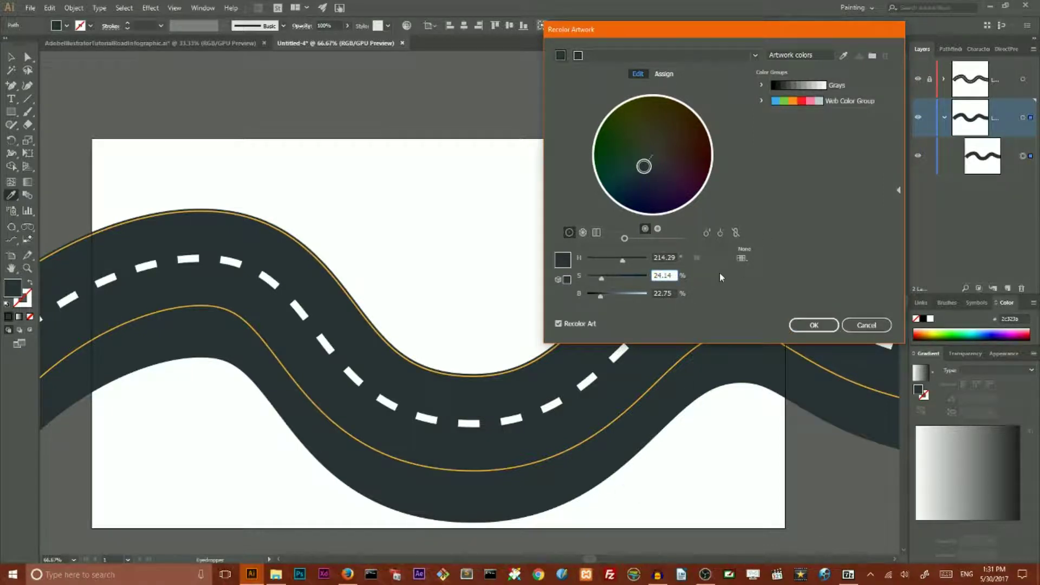
{"action": "key", "text": "Up"}
{"action": "key", "text": "Up"}
{"action": "key", "text": "Up"}
{"action": "key", "text": "Up"}
{"action": "key", "text": "Up"}
{"action": "left_click", "coordinate": [662, 292]}
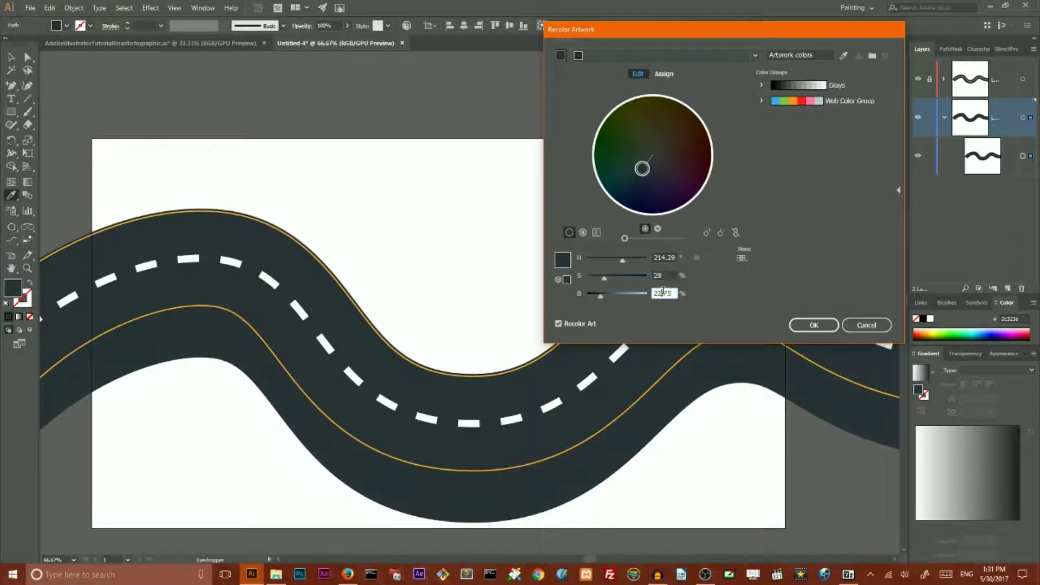
{"action": "key", "text": "Down"}
{"action": "key", "text": "Down"}
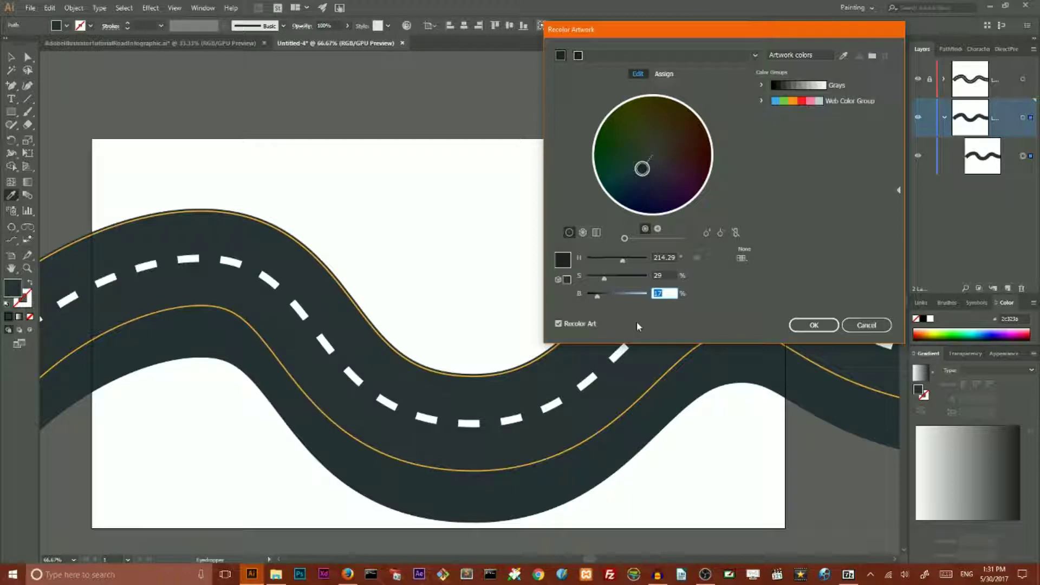
{"action": "left_click", "coordinate": [814, 325]}
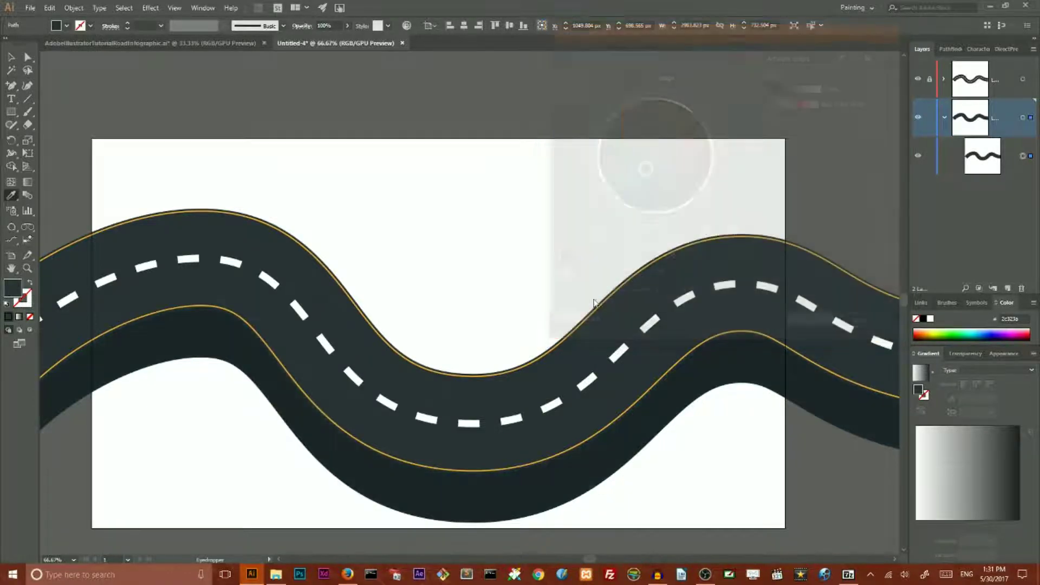
Step: Nudge the darker road shape up about 26 px to thin the road's visible side, and deselect it
{"action": "key", "text": "v"}
{"action": "left_click", "coordinate": [306, 161]}
{"action": "left_click", "coordinate": [509, 508]}
{"action": "key", "text": "Up"}
{"action": "key", "text": "Up"}
{"action": "key", "text": "Up"}
{"action": "key", "text": "Up"}
{"action": "key", "text": "Up"}
{"action": "key", "text": "Up"}
{"action": "key", "text": "Up"}
{"action": "key", "text": "Up"}
{"action": "key", "text": "Up"}
{"action": "key", "text": "Up"}
{"action": "key", "text": "Up"}
{"action": "key", "text": "Up"}
{"action": "key", "text": "Up"}
{"action": "key", "text": "Up"}
{"action": "key", "text": "Up"}
{"action": "key", "text": "Up"}
{"action": "key", "text": "Up"}
{"action": "key", "text": "Up"}
{"action": "key", "text": "Up"}
{"action": "key", "text": "Up"}
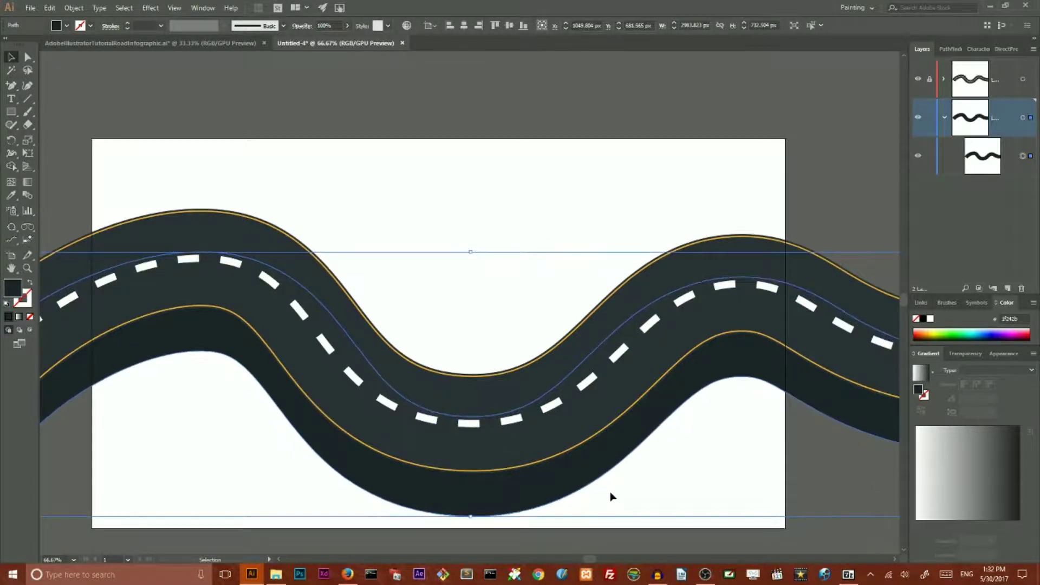
{"action": "left_click", "coordinate": [475, 240]}
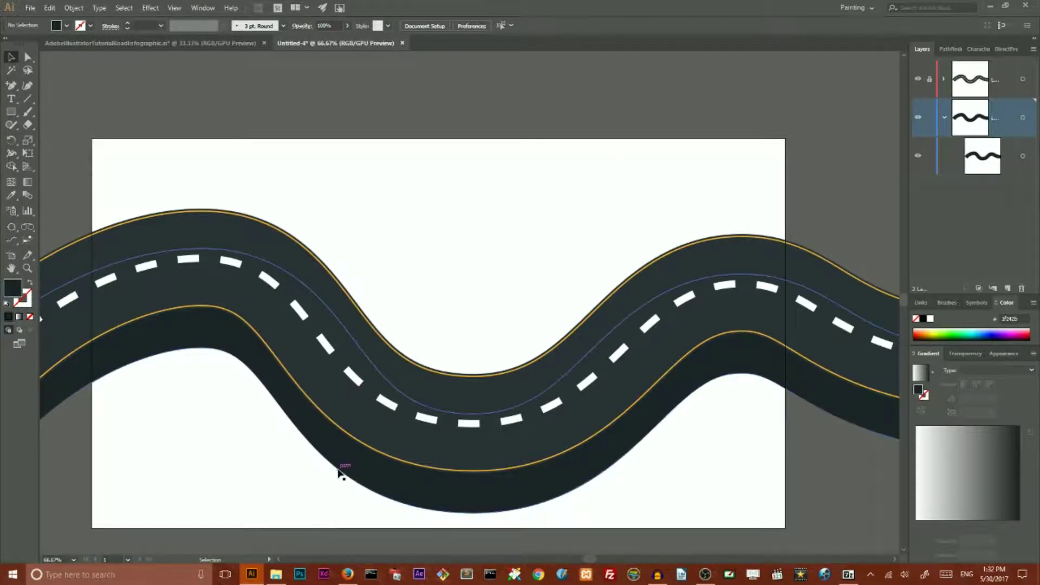
Step: Copy the dark road side shape and paste two duplicates in front of it
{"action": "scroll", "coordinate": [220, 491], "scroll_direction": "down", "scroll_amount": 3}
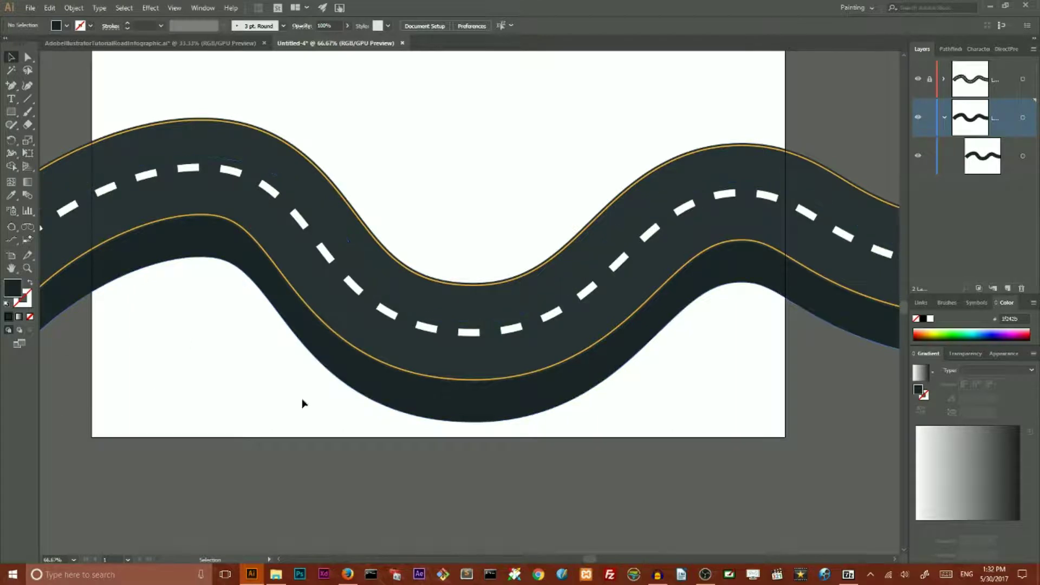
{"action": "left_click", "coordinate": [1023, 156]}
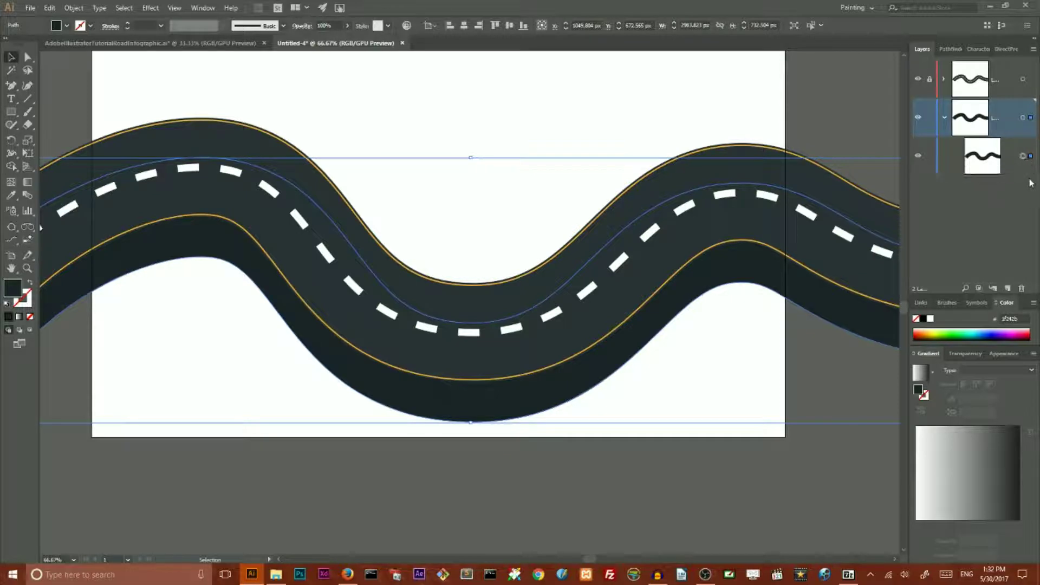
{"action": "key", "text": "ctrl+c"}
{"action": "key", "text": "ctrl+f"}
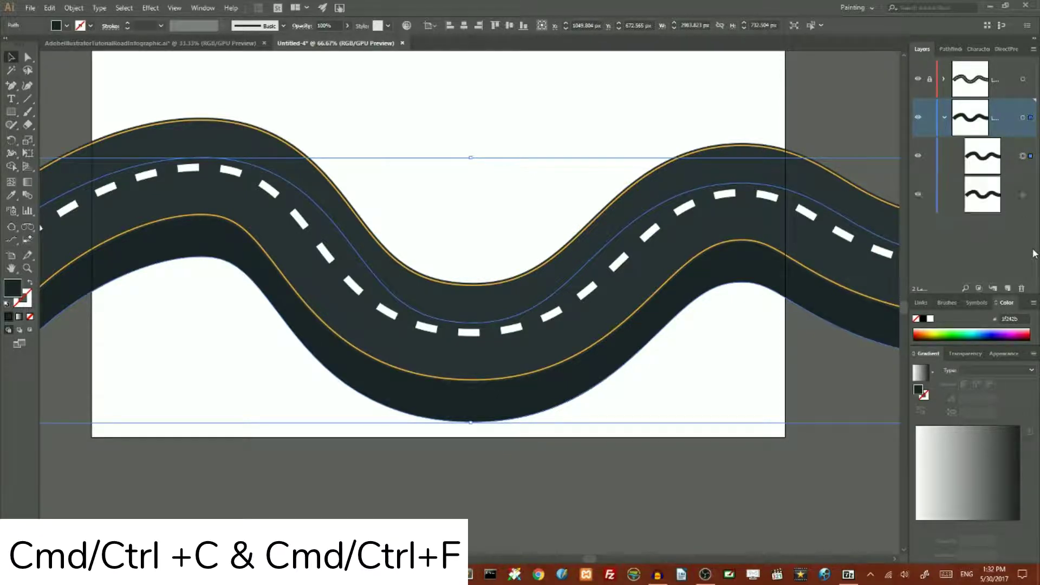
{"action": "key", "text": "ctrl+f"}
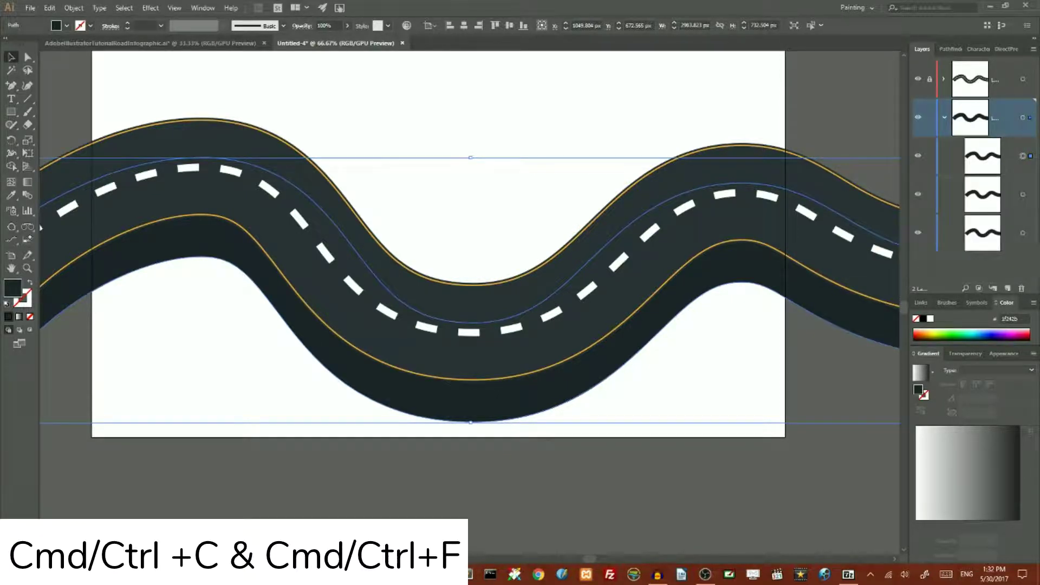
Step: Select the two upper duplicates of the side shape and move them to a new layer below the locked road layer
{"action": "left_click", "coordinate": [1023, 194]}
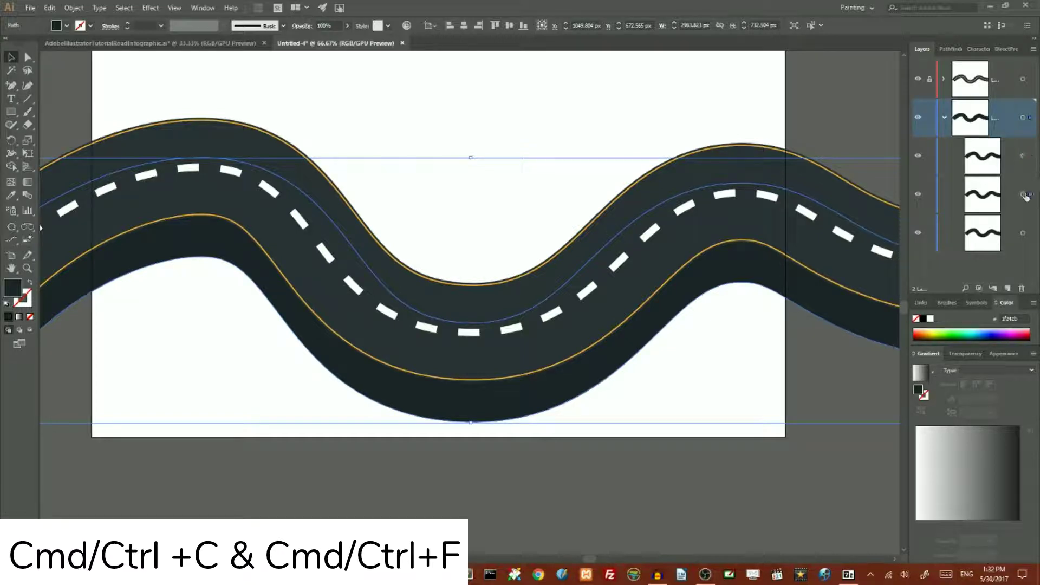
{"action": "left_click", "coordinate": [1027, 157], "text": "shift"}
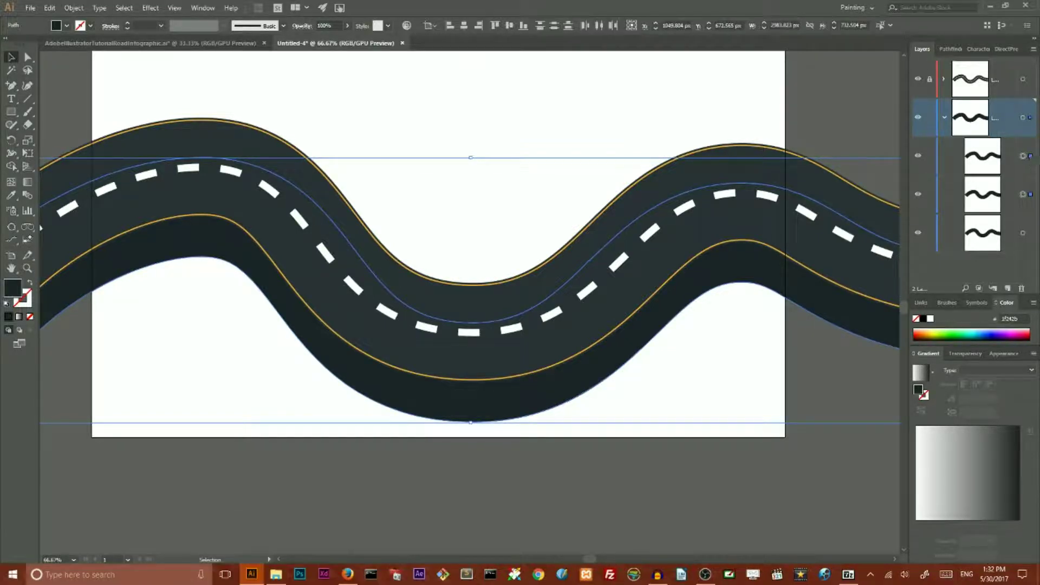
{"action": "left_click", "coordinate": [1009, 291]}
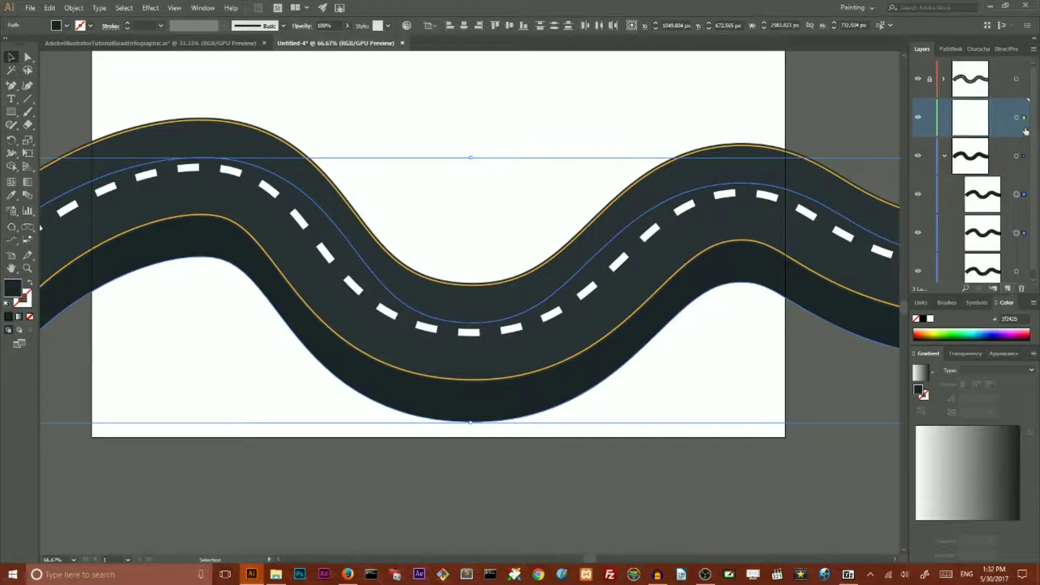
{"action": "left_click", "coordinate": [945, 156]}
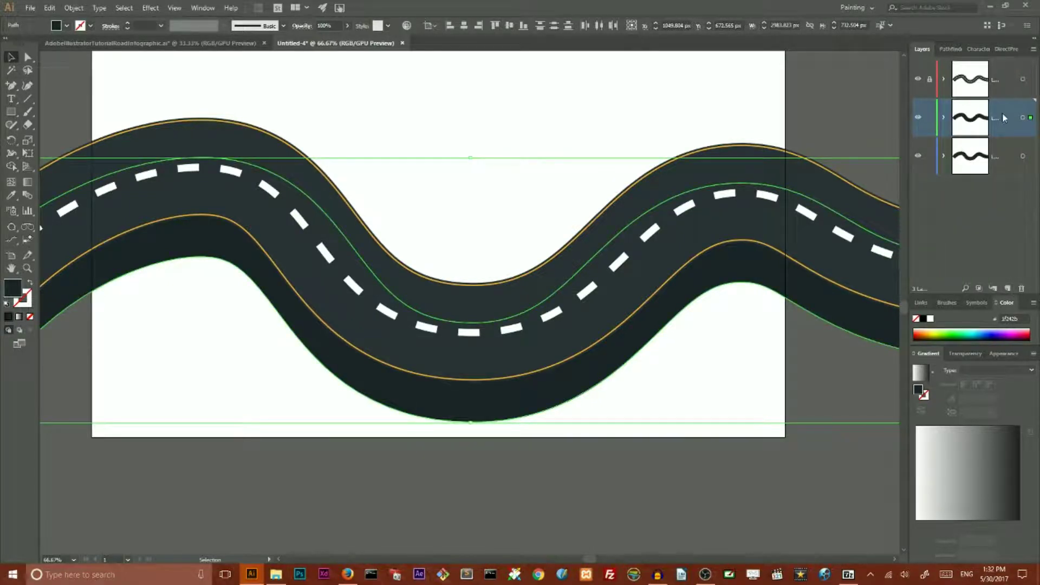
Step: Move the layer holding the two duplicates below the original side shape's layer, lock the original's layer, and expand the duplicates' layer
{"action": "left_click_drag", "start_coordinate": [1001, 116], "coordinate": [999, 175]}
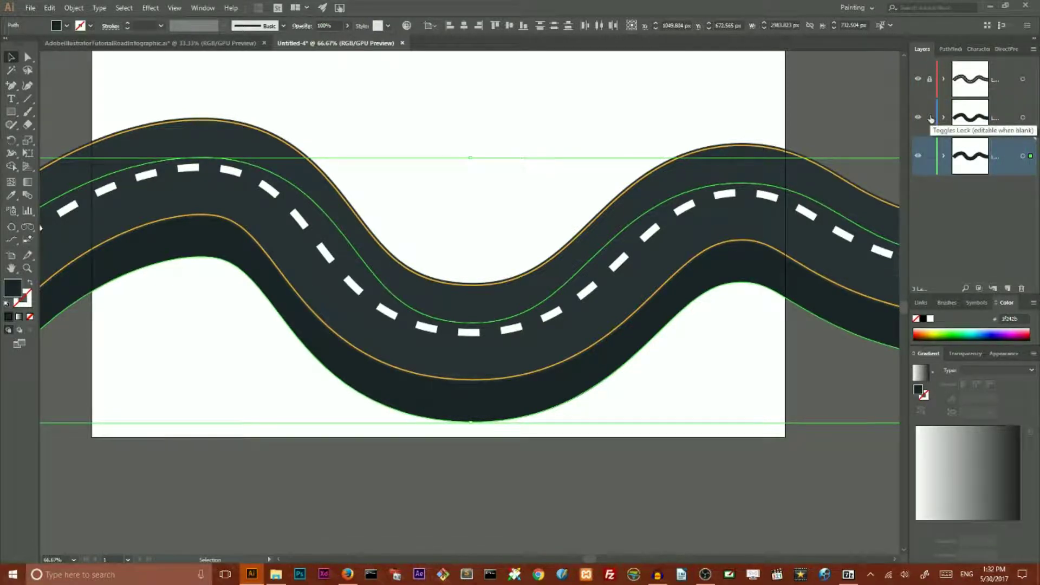
{"action": "left_click", "coordinate": [931, 118]}
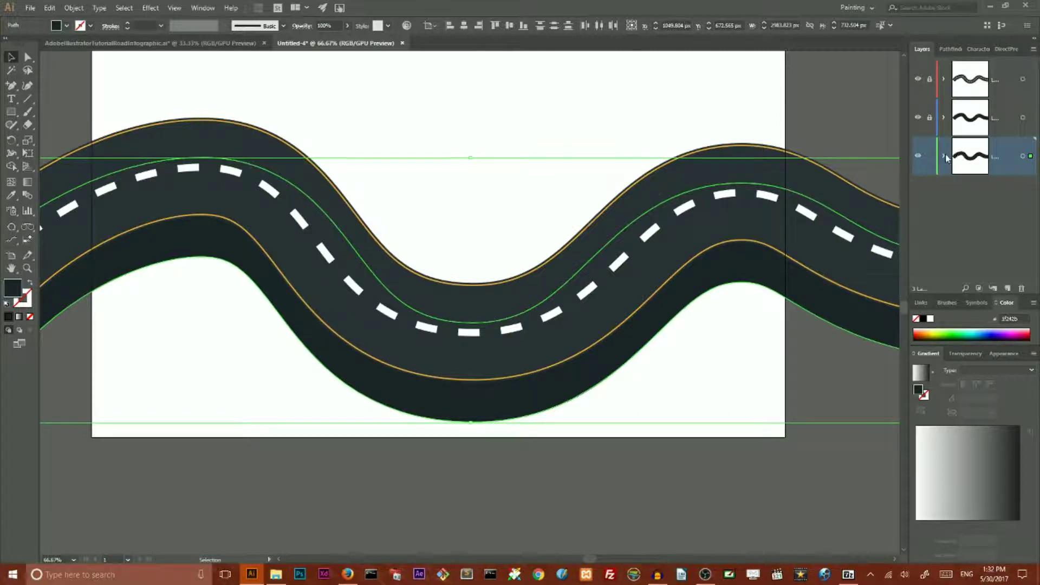
{"action": "left_click", "coordinate": [944, 156]}
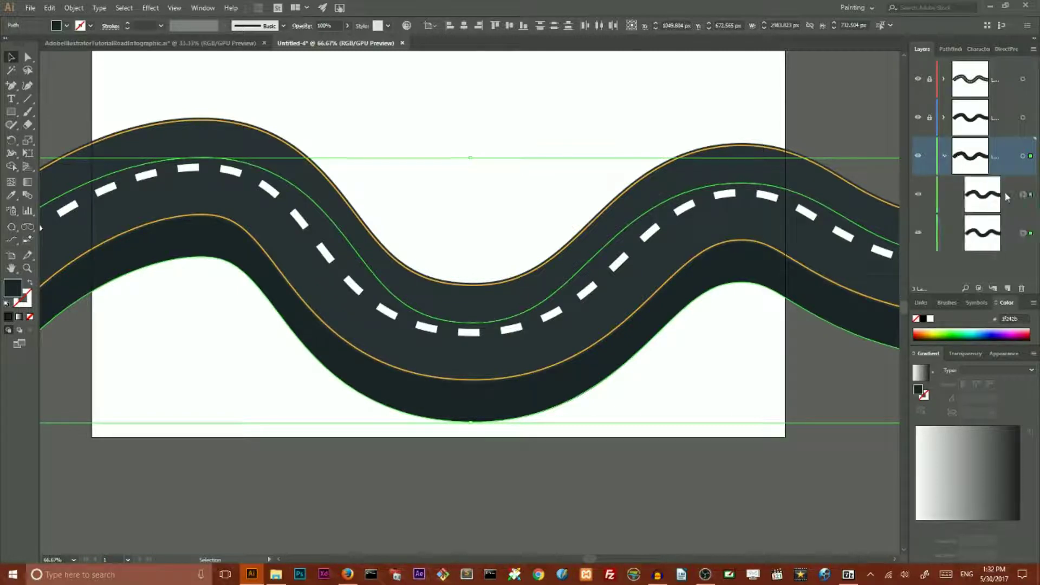
Step: Set the opacity of the lower duplicate of the side shape to 0%
{"action": "left_click", "coordinate": [1023, 234]}
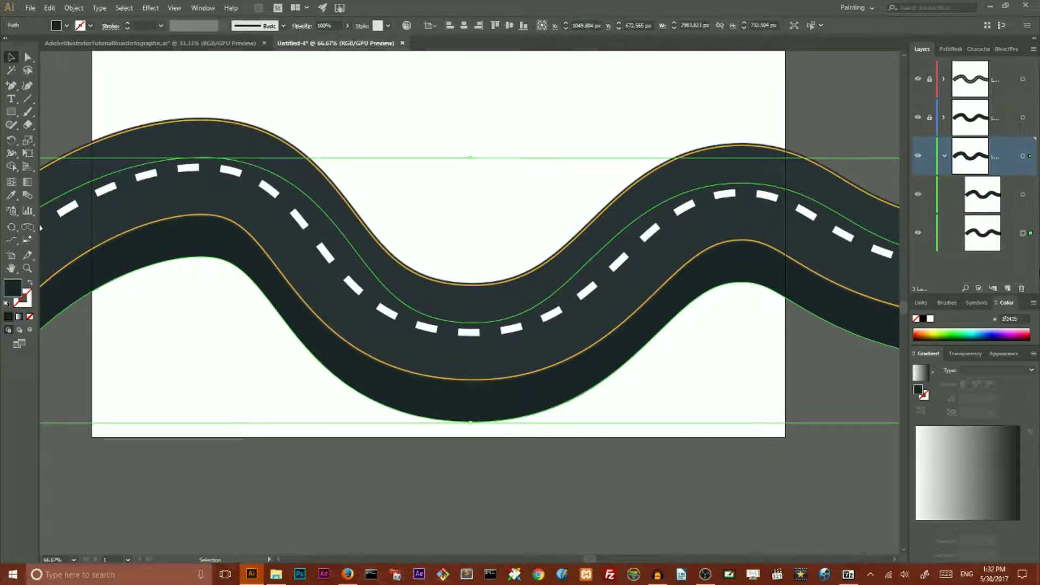
{"action": "left_click", "coordinate": [972, 356]}
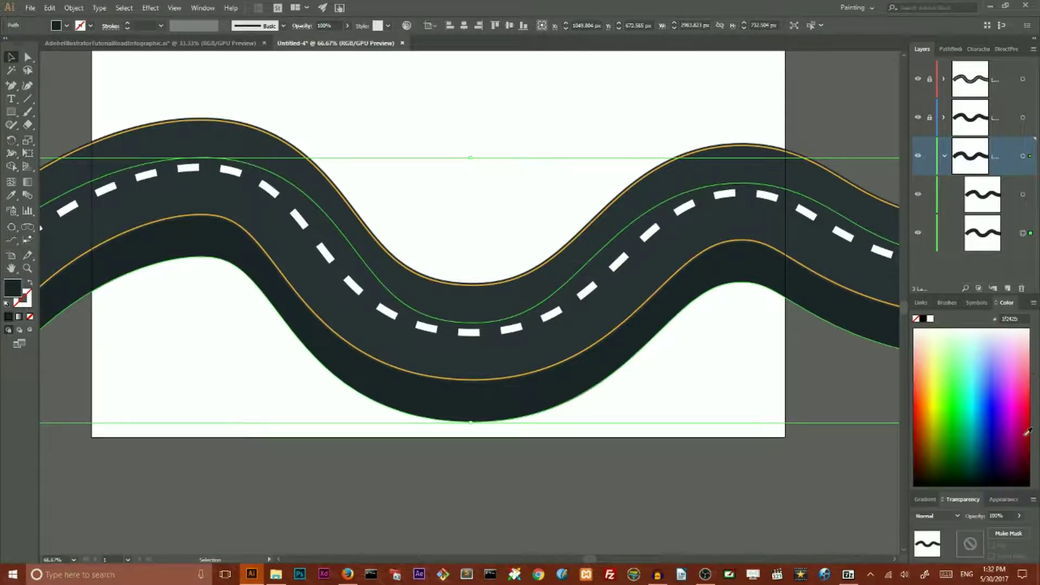
{"action": "left_click", "coordinate": [1020, 516]}
{"action": "left_click_drag", "start_coordinate": [1020, 533], "coordinate": [969, 539]}
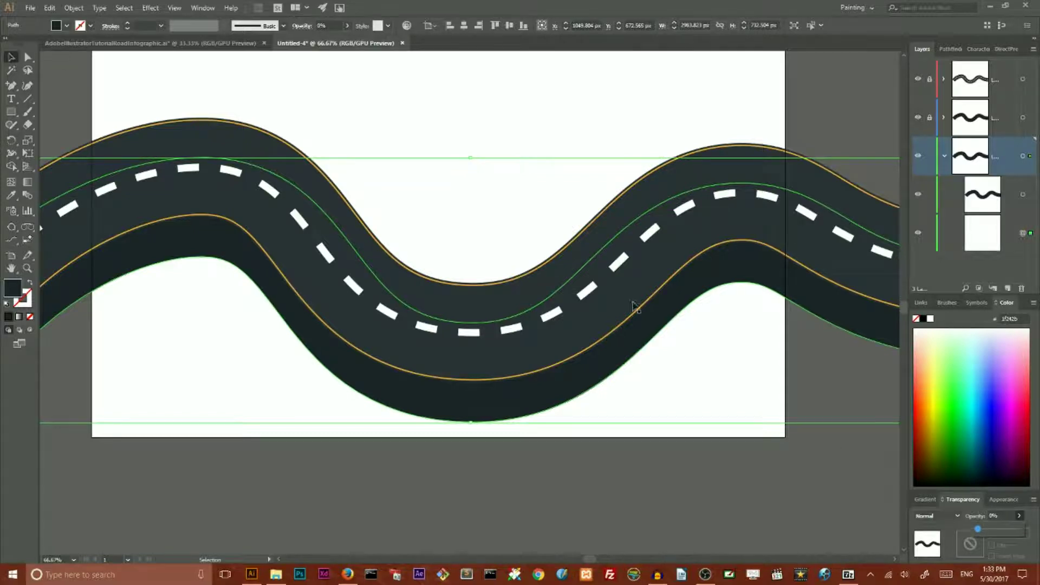
{"action": "left_click", "coordinate": [202, 9]}
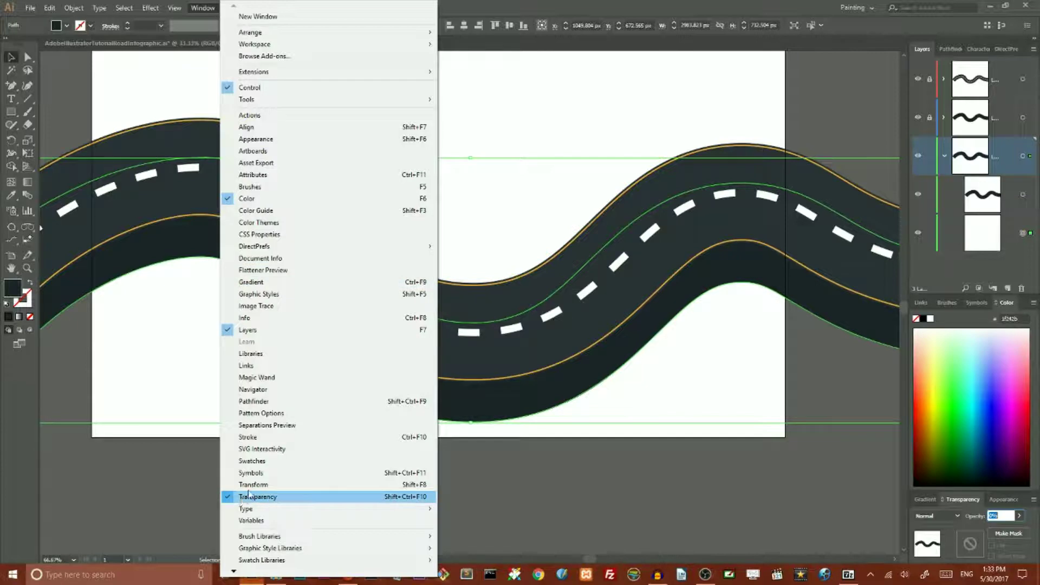
{"action": "left_click", "coordinate": [560, 4]}
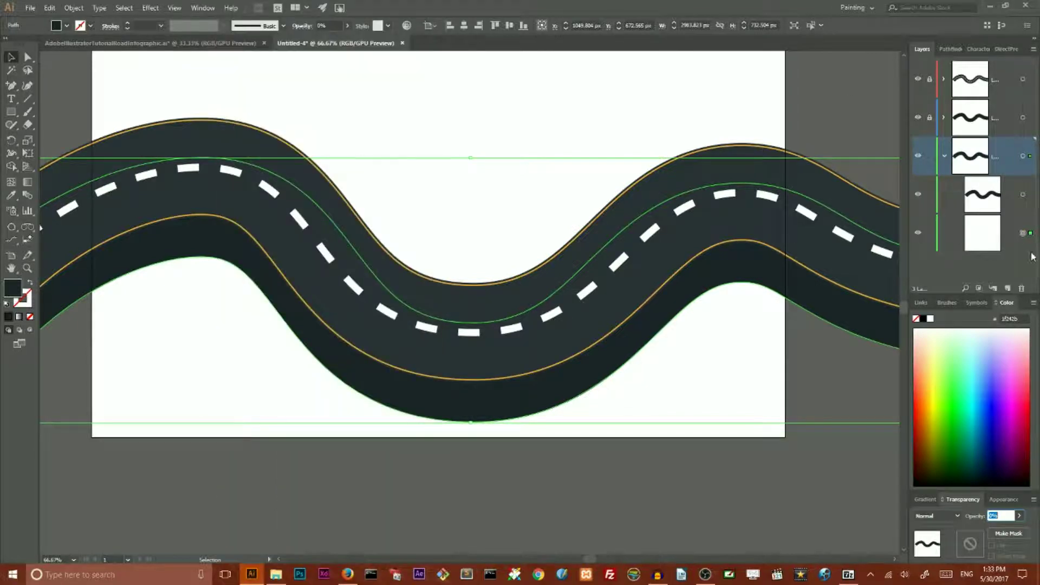
Step: Blend the opaque and transparent duplicates using a Specified Distance of 0.4 px
{"action": "left_click", "coordinate": [1023, 195], "text": "shift"}
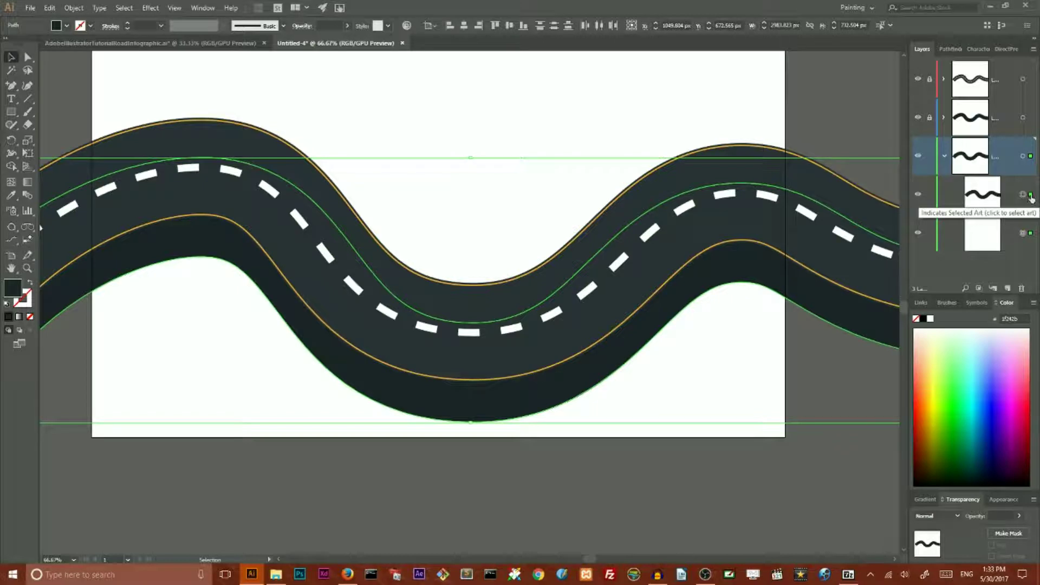
{"action": "left_click", "coordinate": [74, 8]}
{"action": "mouse_move", "coordinate": [89, 278]}
{"action": "left_click", "coordinate": [255, 307]}
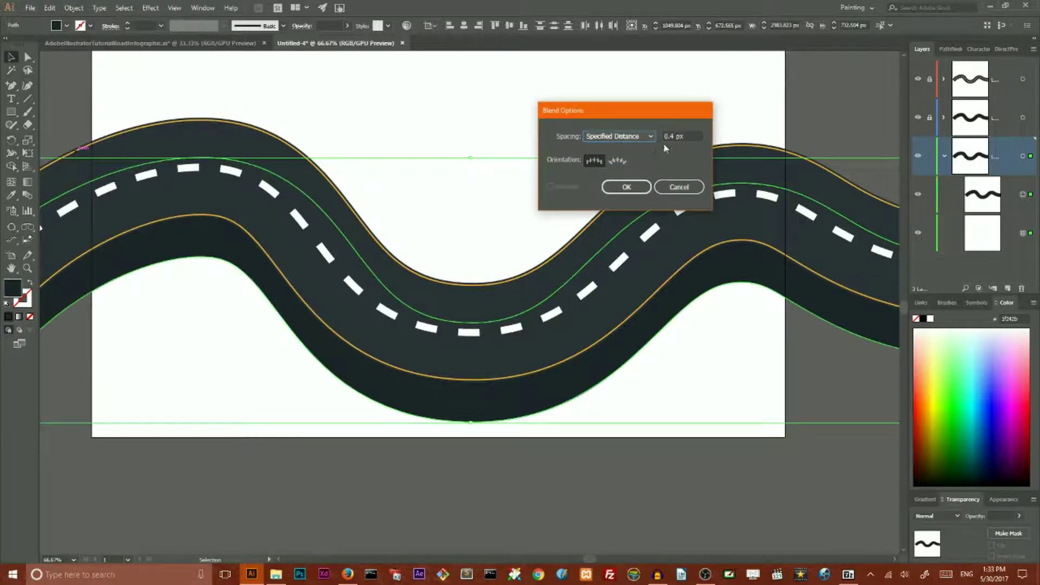
{"action": "left_click", "coordinate": [622, 138]}
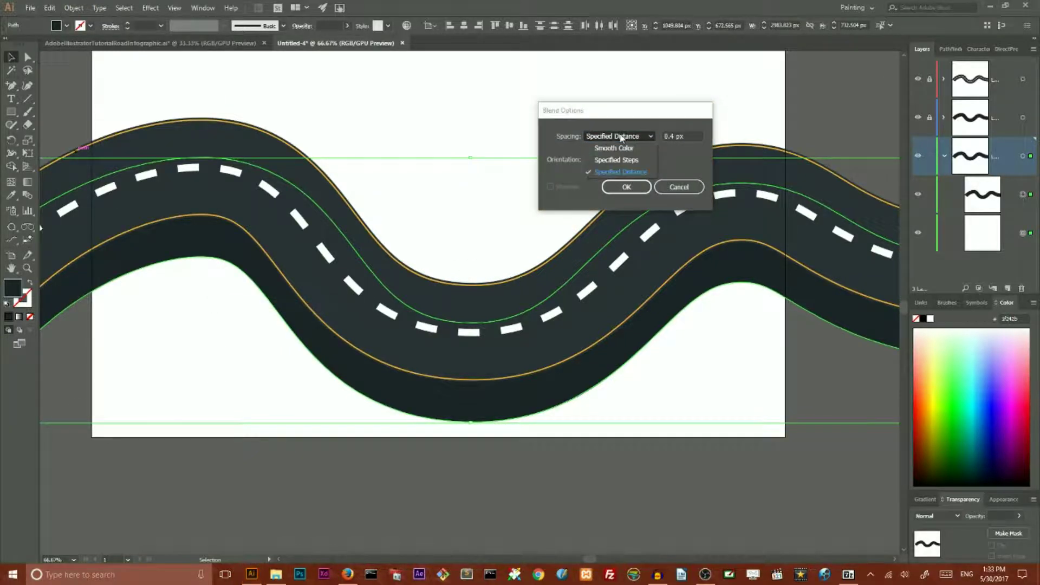
{"action": "left_click", "coordinate": [625, 172]}
{"action": "key", "text": "Tab"}
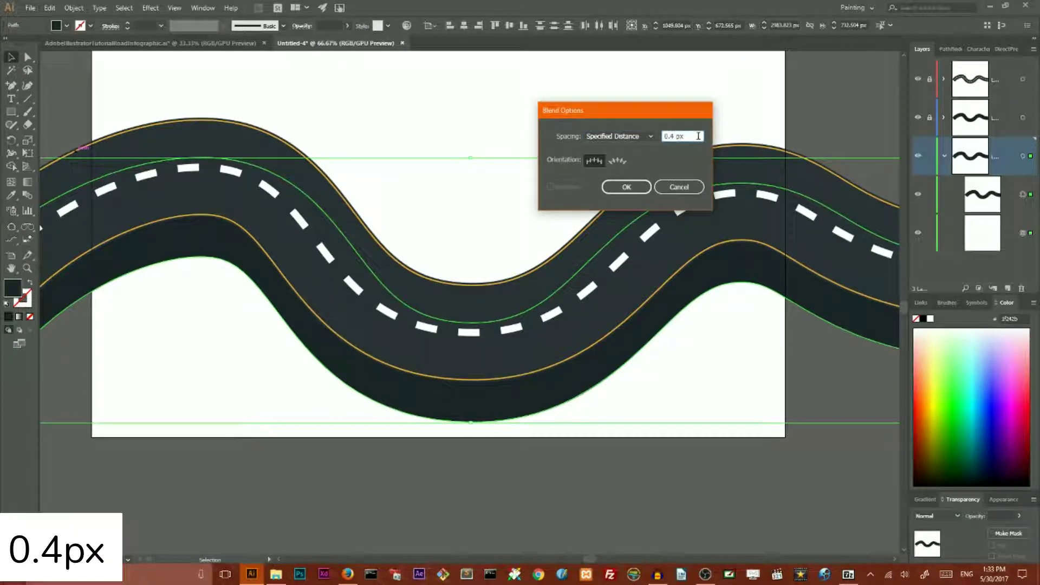
{"action": "left_click", "coordinate": [615, 190]}
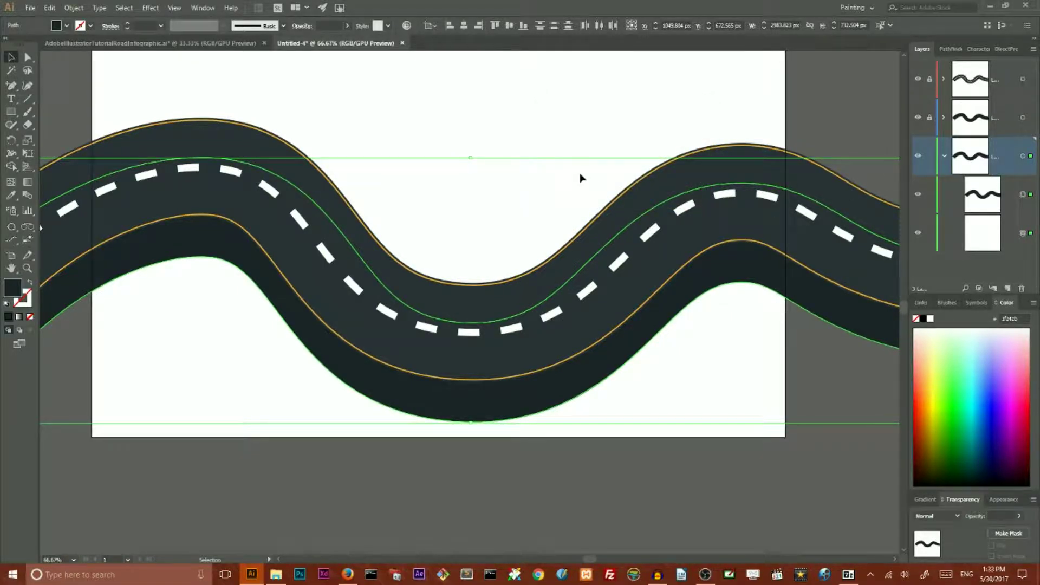
{"action": "key", "text": "ctrl+alt+b"}
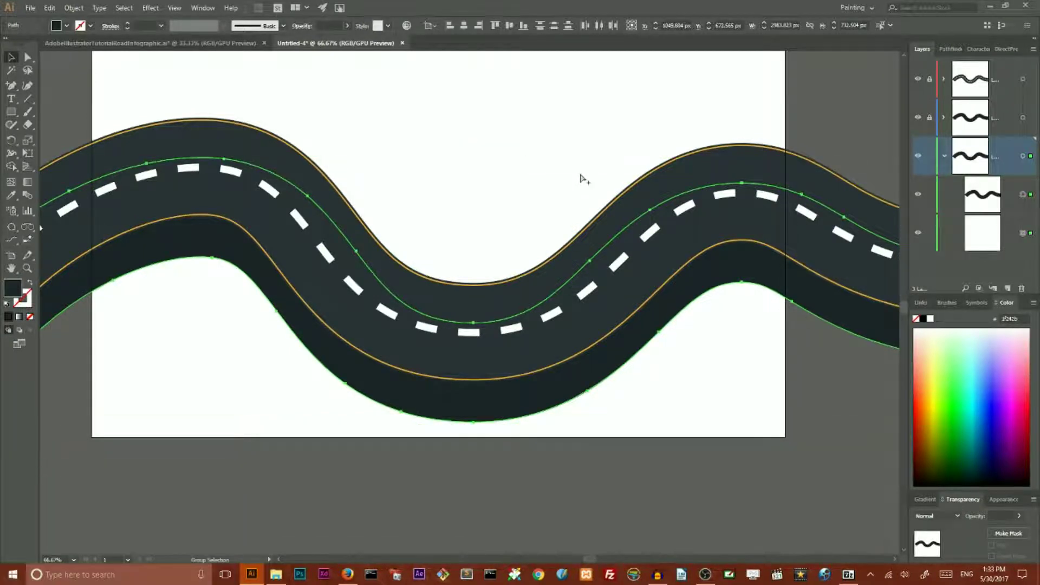
{"action": "key", "text": "ctrl+g"}
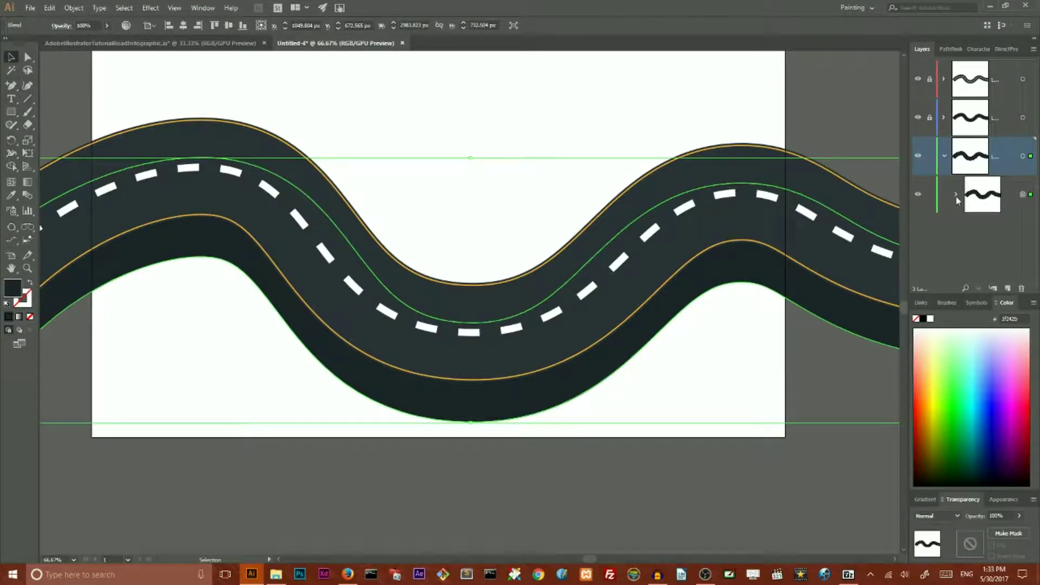
Step: Select only the transparent shape inside the blend and move it about 273 px down to spread a fading shadow
{"action": "key", "text": "super+plus"}
{"action": "key", "text": "super+Escape"}
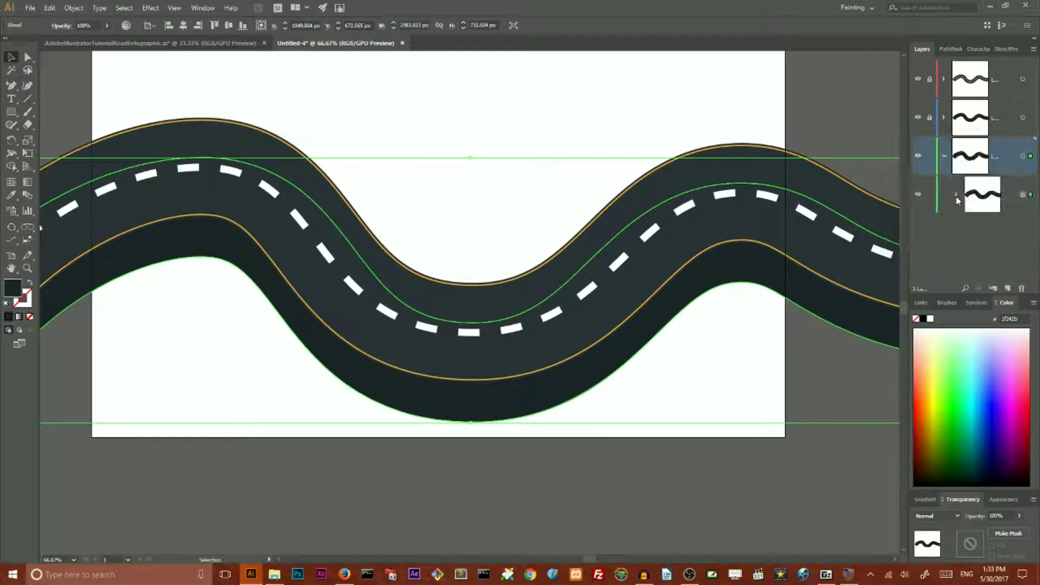
{"action": "left_click", "coordinate": [957, 197]}
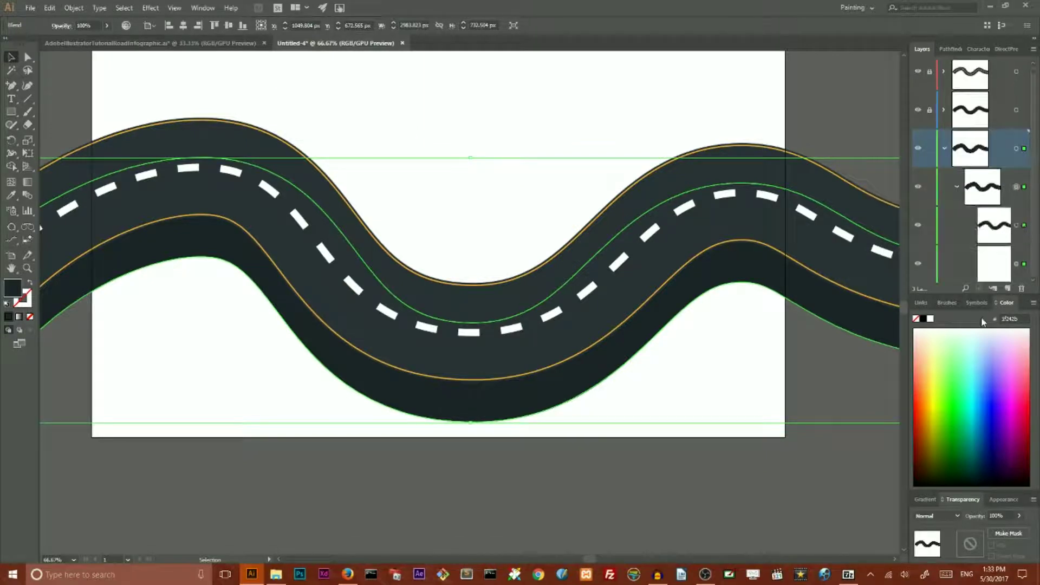
{"action": "left_click", "coordinate": [1008, 303]}
{"action": "left_click", "coordinate": [1031, 278]}
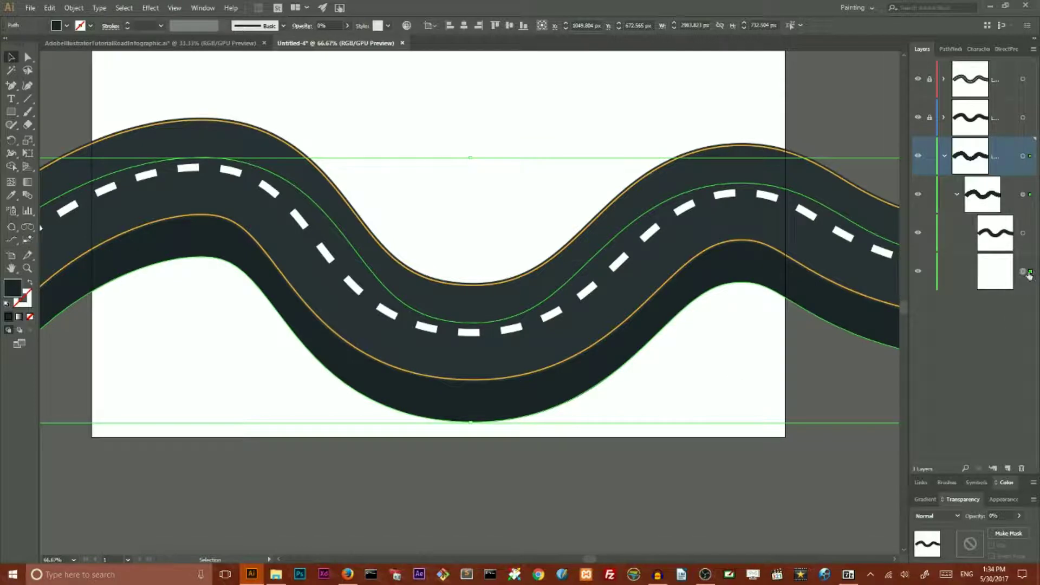
{"action": "left_click_drag", "start_coordinate": [575, 405], "coordinate": [570, 574]}
{"action": "left_click_drag", "start_coordinate": [569, 406], "coordinate": [579, 504]}
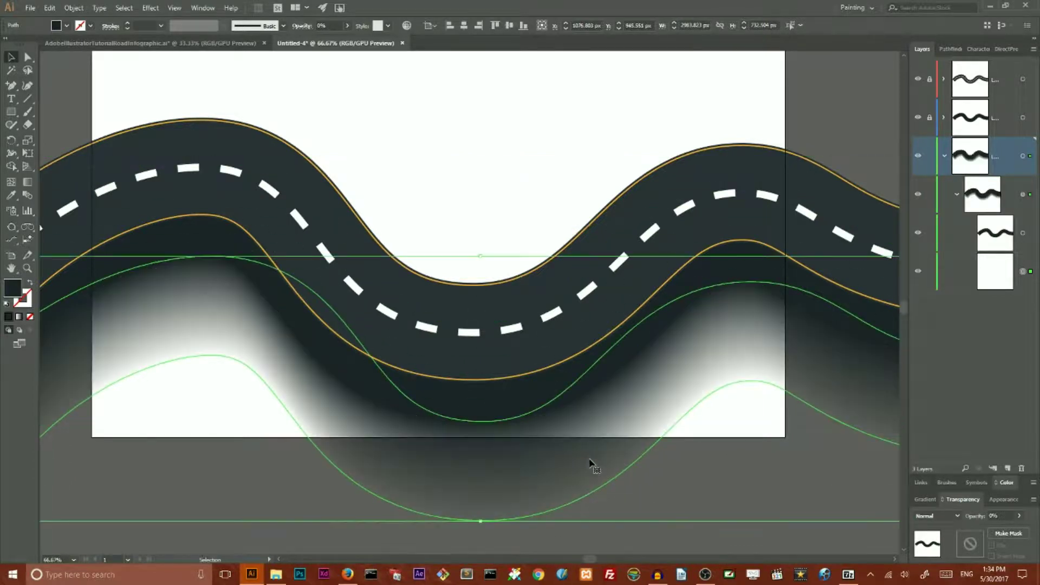
Step: Extend the shadow by moving the transparent shape farther down and to the left, to about X 877 px, Y 1388 px
{"action": "scroll", "coordinate": [596, 455], "scroll_direction": "down", "scroll_amount": 2}
{"action": "scroll", "coordinate": [380, 466], "scroll_direction": "down", "scroll_amount": 8}
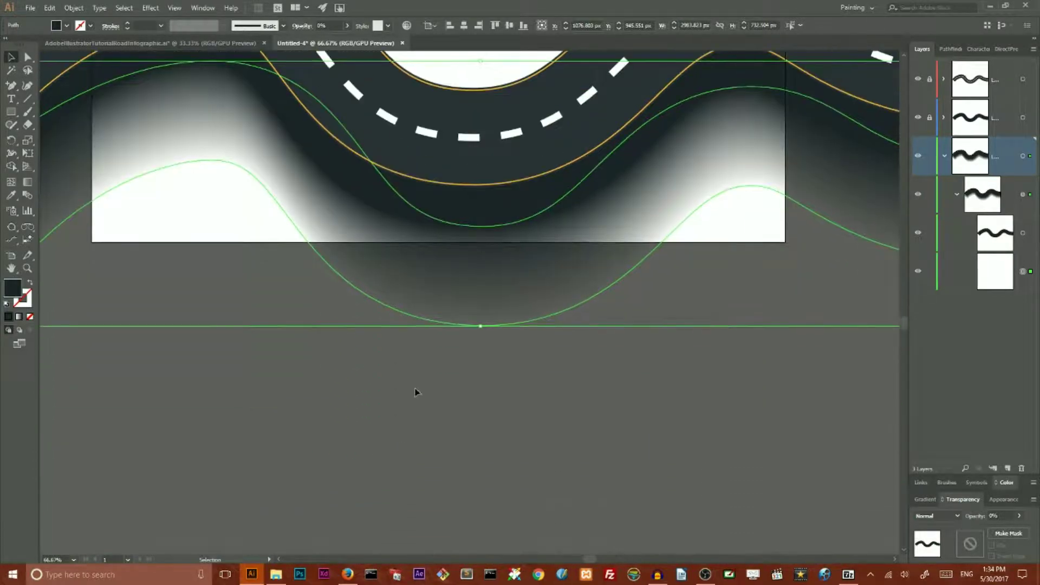
{"action": "left_click_drag", "start_coordinate": [410, 320], "coordinate": [331, 424]}
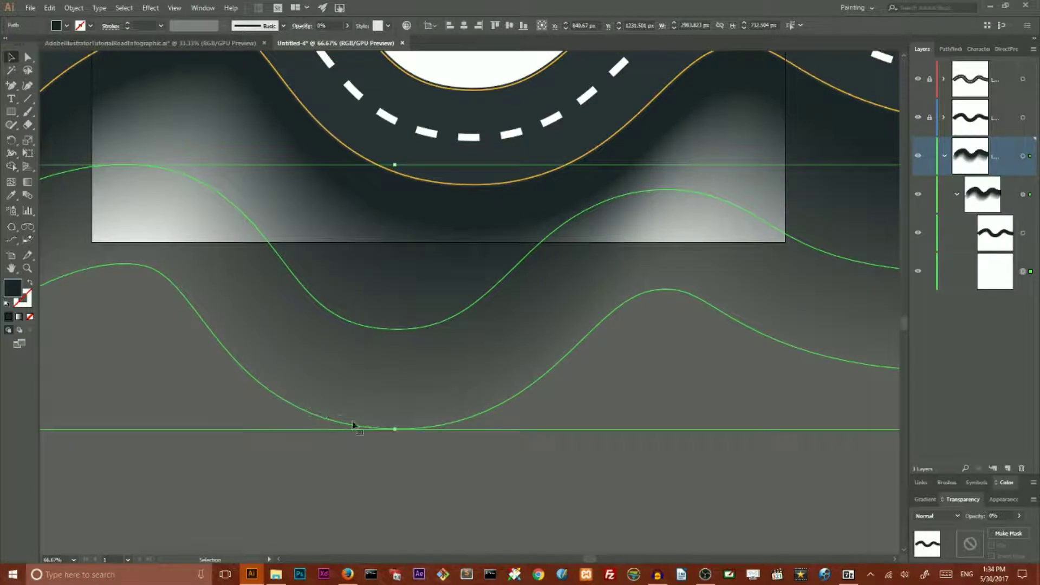
{"action": "left_click_drag", "start_coordinate": [560, 318], "coordinate": [585, 316]}
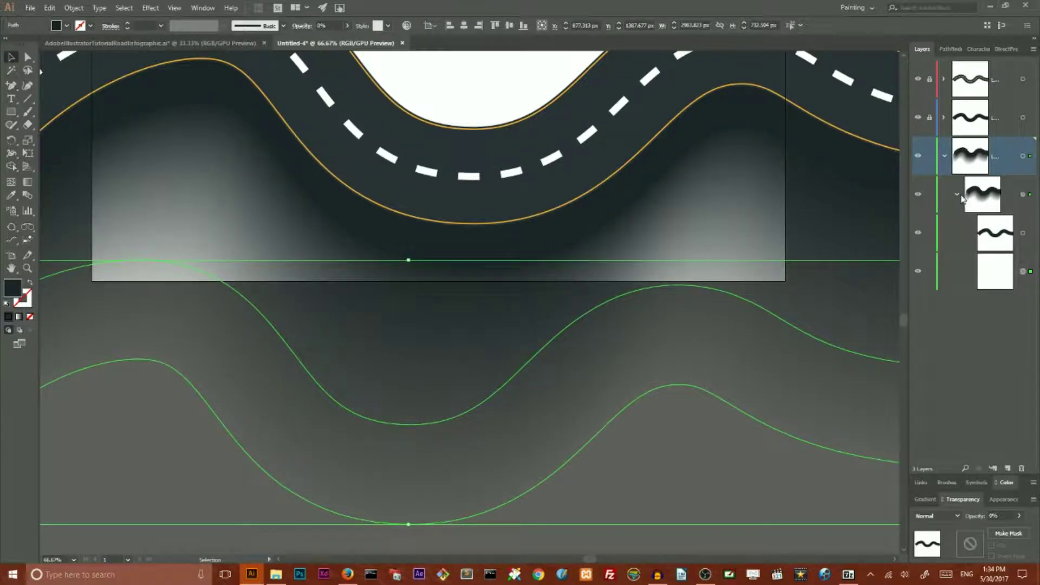
Step: Set the opacity of the whole shadow blend to 30%, collapse its layer, and deselect it
{"action": "left_click", "coordinate": [960, 196]}
{"action": "left_click", "coordinate": [1023, 195]}
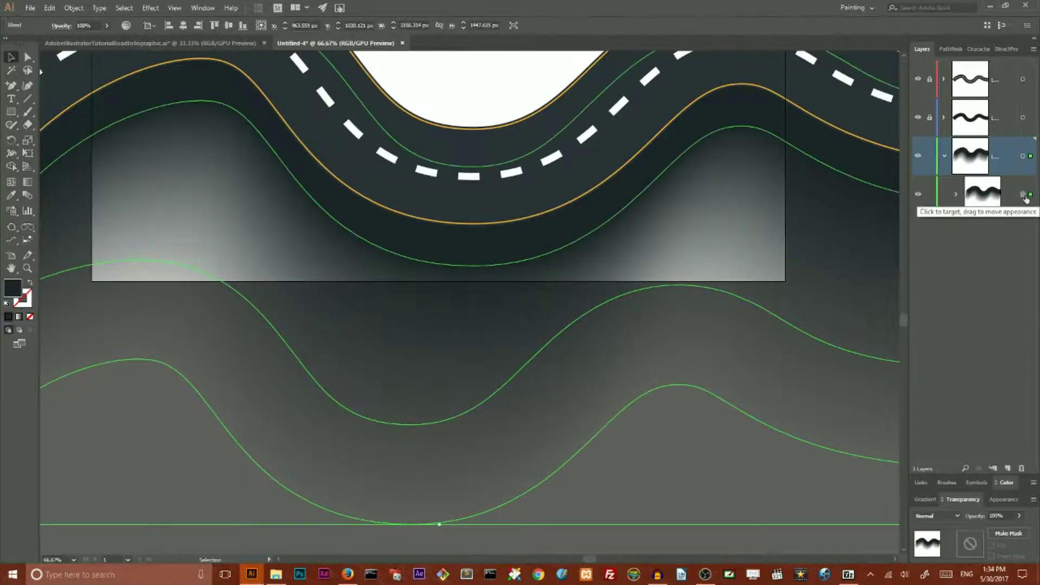
{"action": "left_click", "coordinate": [955, 194]}
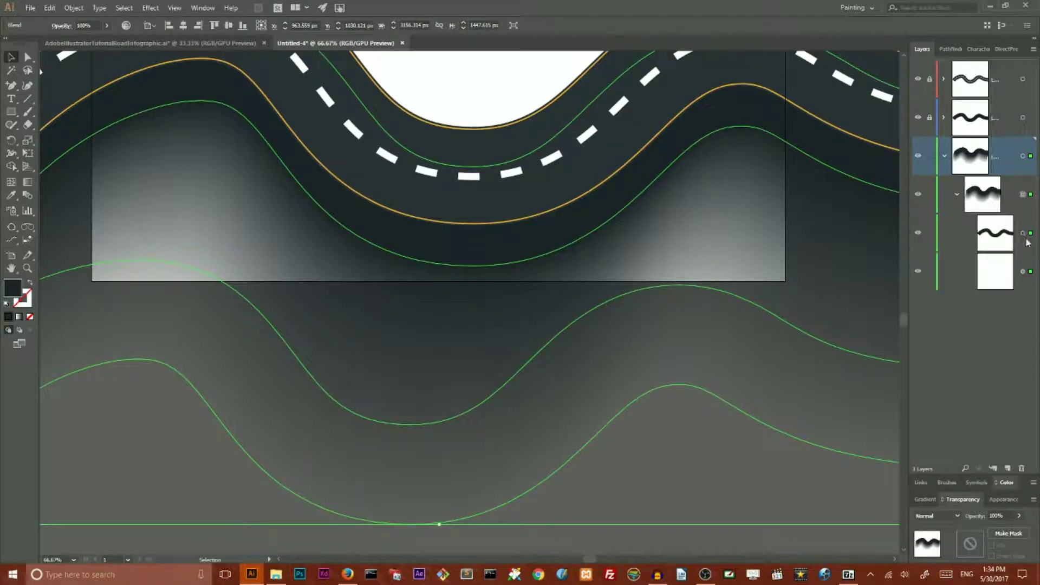
{"action": "left_click", "coordinate": [957, 194]}
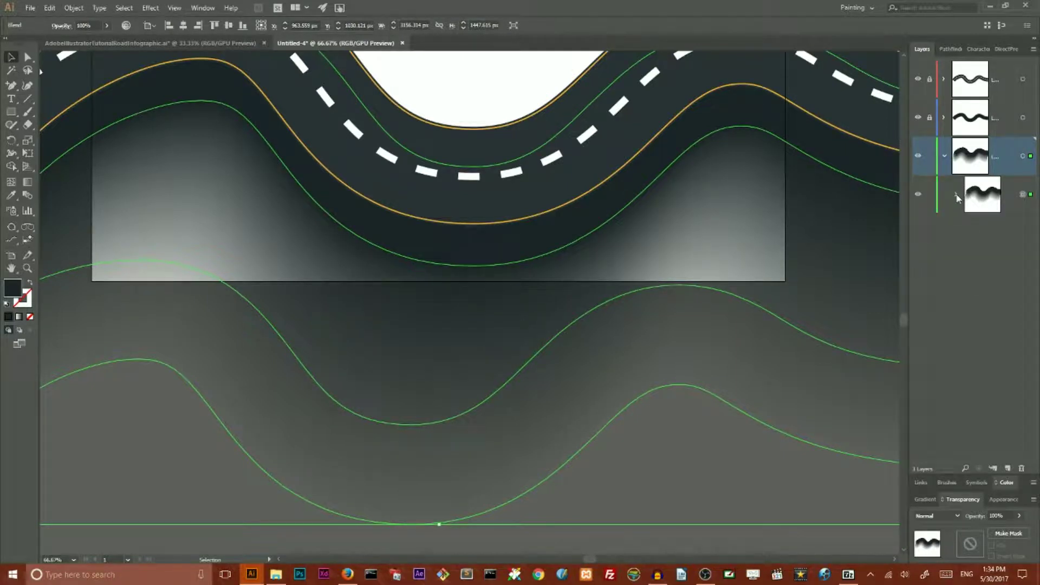
{"action": "left_click", "coordinate": [1000, 516]}
{"action": "key", "text": "BackSpace"}
{"action": "type", "text": "3"}
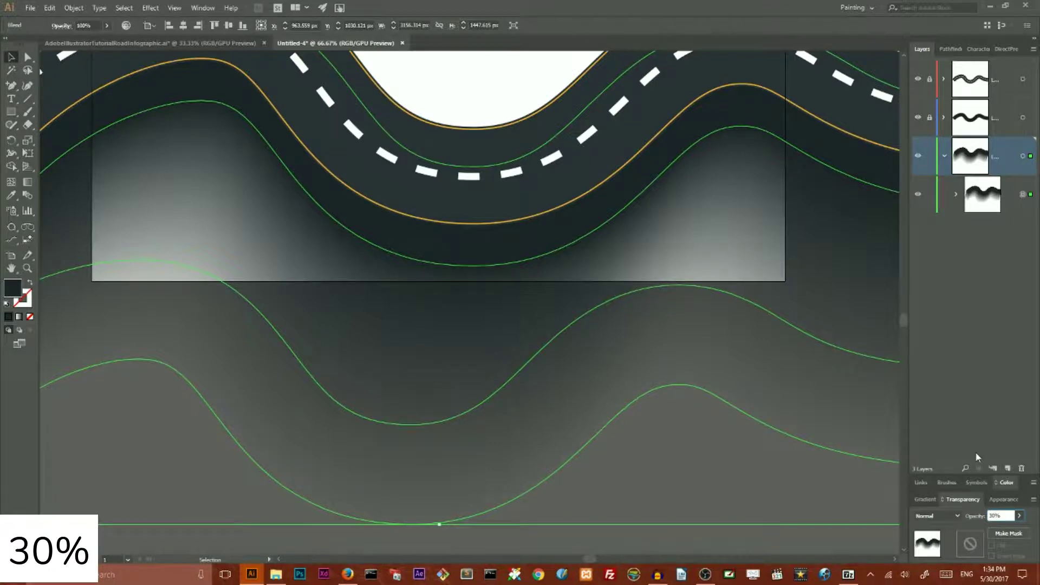
{"action": "key", "text": "Return"}
{"action": "scroll", "coordinate": [812, 124], "scroll_direction": "up", "scroll_amount": 5}
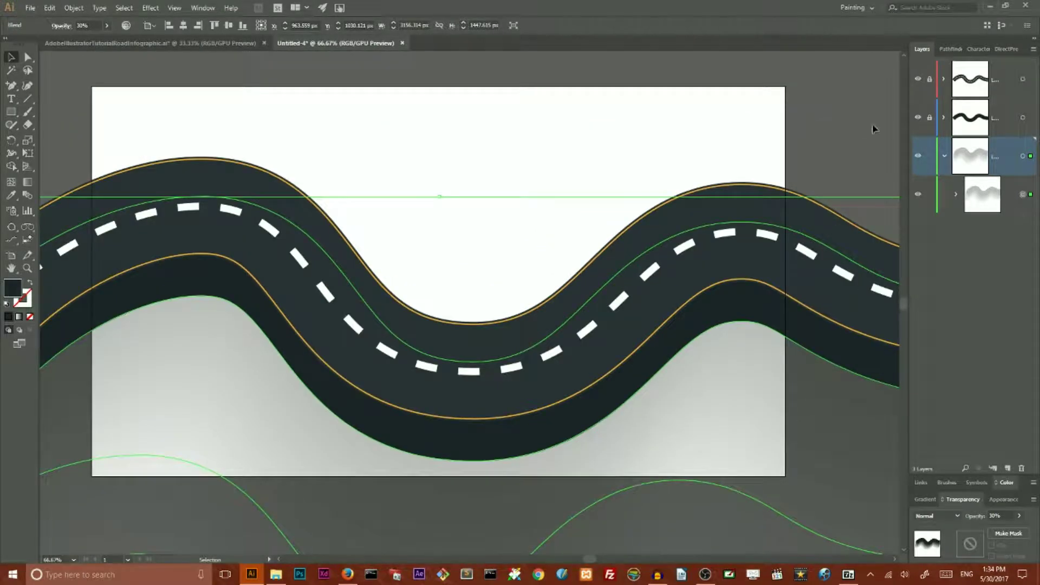
{"action": "left_click", "coordinate": [945, 156]}
{"action": "left_click", "coordinate": [706, 114]}
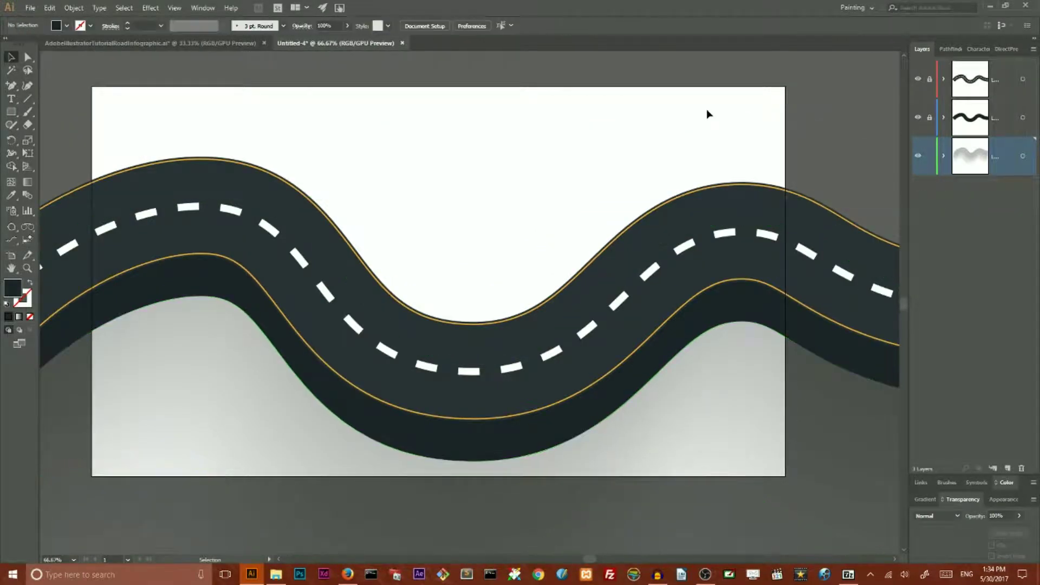
Step: Create a 1920 × 1080 px rectangle on the shadow layer
{"action": "key", "text": "a"}
{"action": "key", "text": "ctrl+minus"}
{"action": "key", "text": "v"}
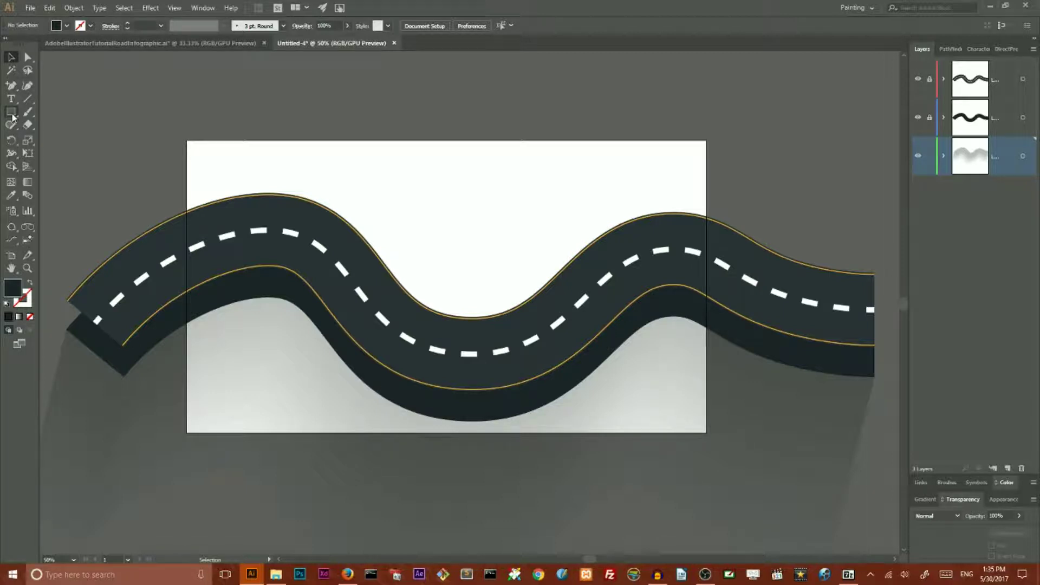
{"action": "left_click_drag", "start_coordinate": [11, 114], "coordinate": [17, 116]}
{"action": "left_click", "coordinate": [52, 113]}
{"action": "left_click", "coordinate": [390, 196]}
{"action": "left_click_drag", "start_coordinate": [408, 191], "coordinate": [310, 116]}
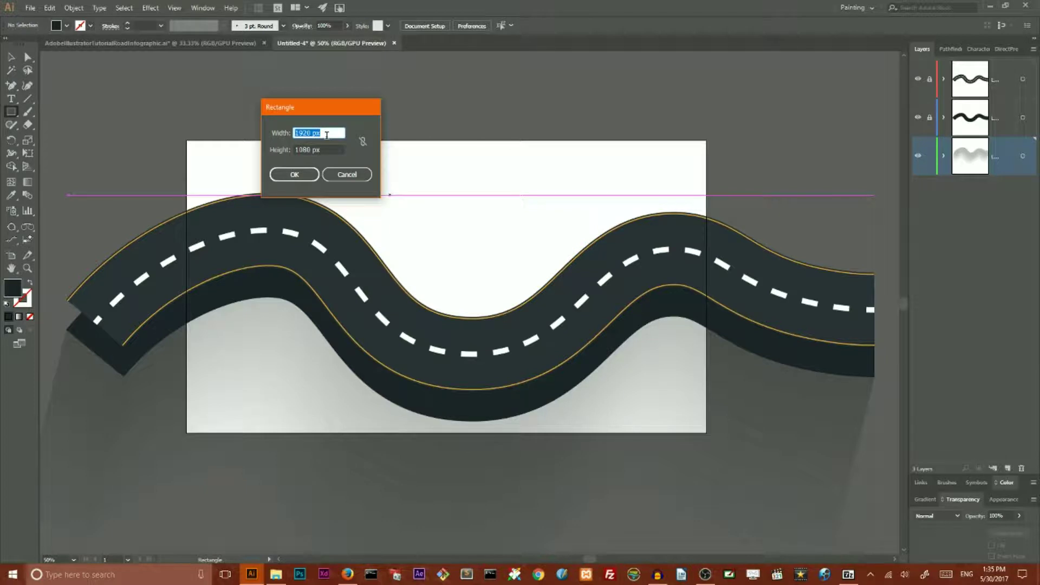
{"action": "left_click", "coordinate": [301, 174]}
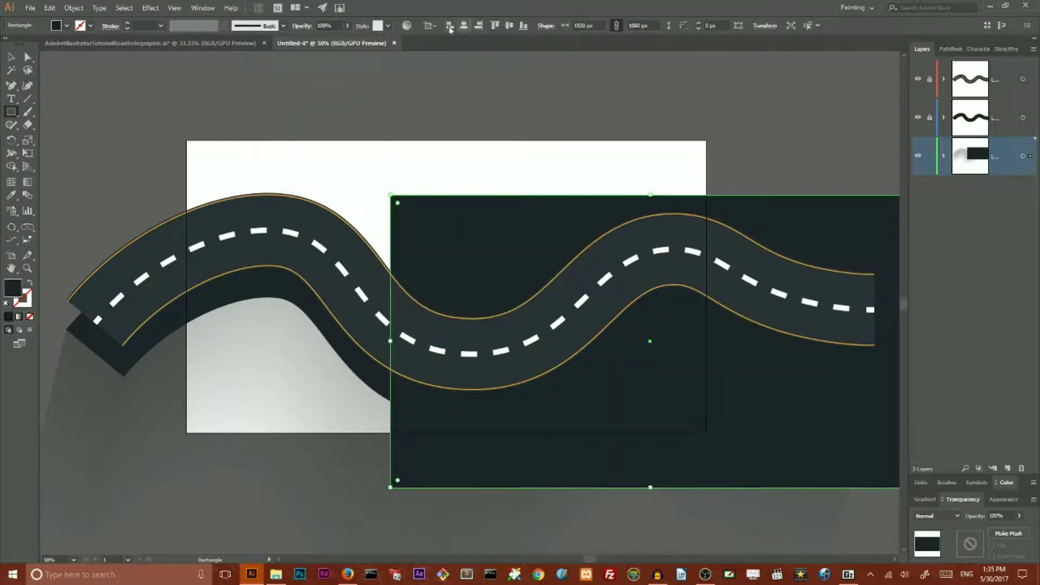
Step: Center the rectangle horizontally and vertically on the artboard
{"action": "left_click", "coordinate": [429, 25]}
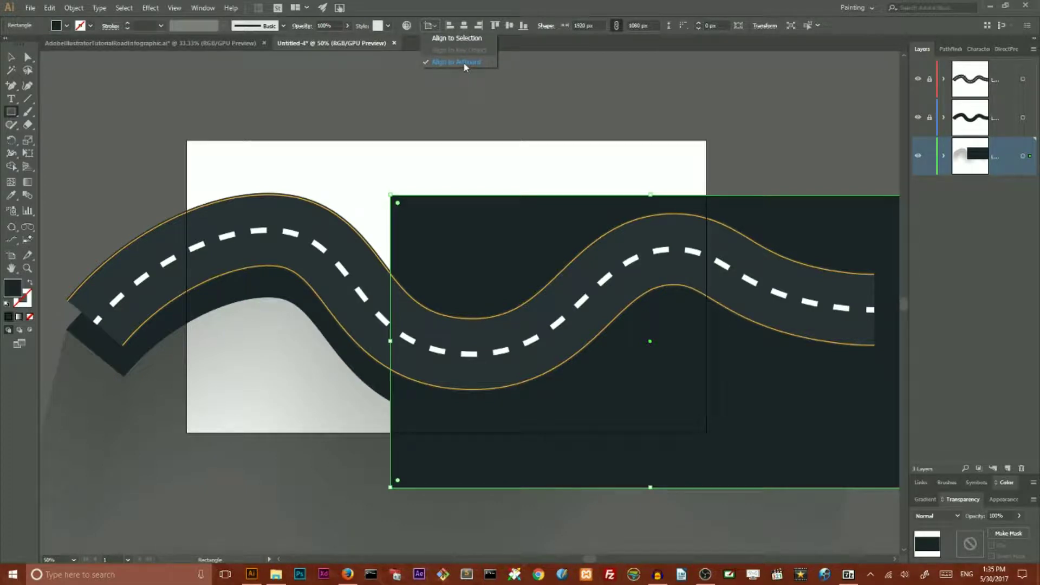
{"action": "left_click", "coordinate": [482, 4]}
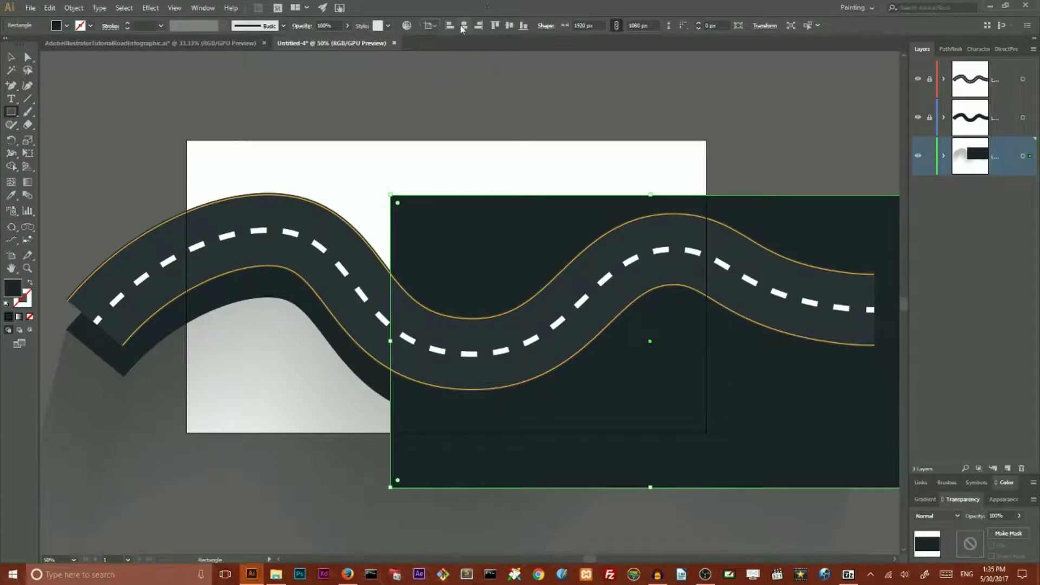
{"action": "left_click", "coordinate": [509, 27]}
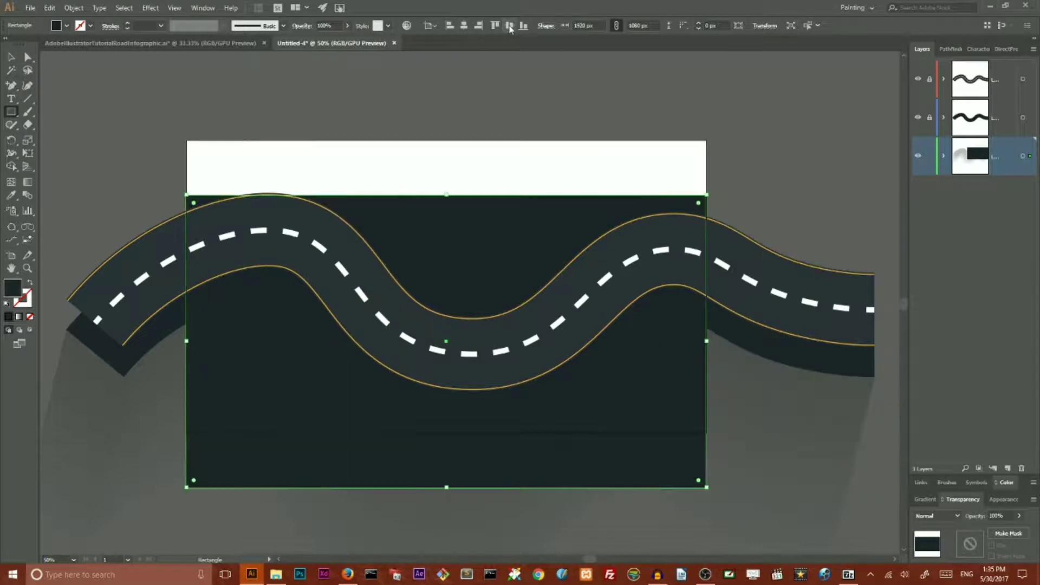
{"action": "left_click", "coordinate": [509, 28]}
{"action": "left_click", "coordinate": [11, 57]}
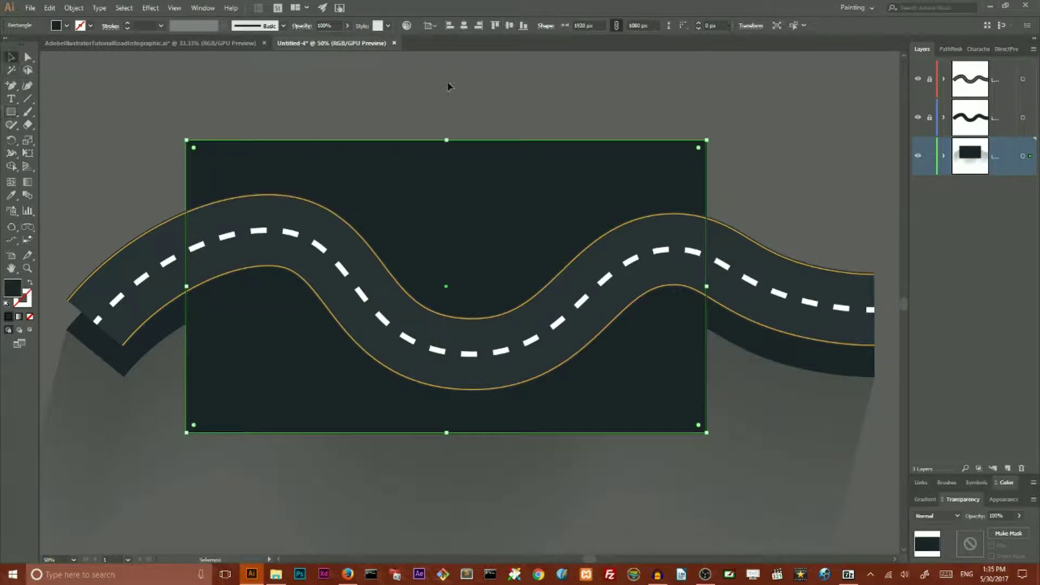
Step: Expand the shadow layer, unlock the two road layers, and paste two copies of the artboard-sized rectangle in place
{"action": "left_click", "coordinate": [943, 156]}
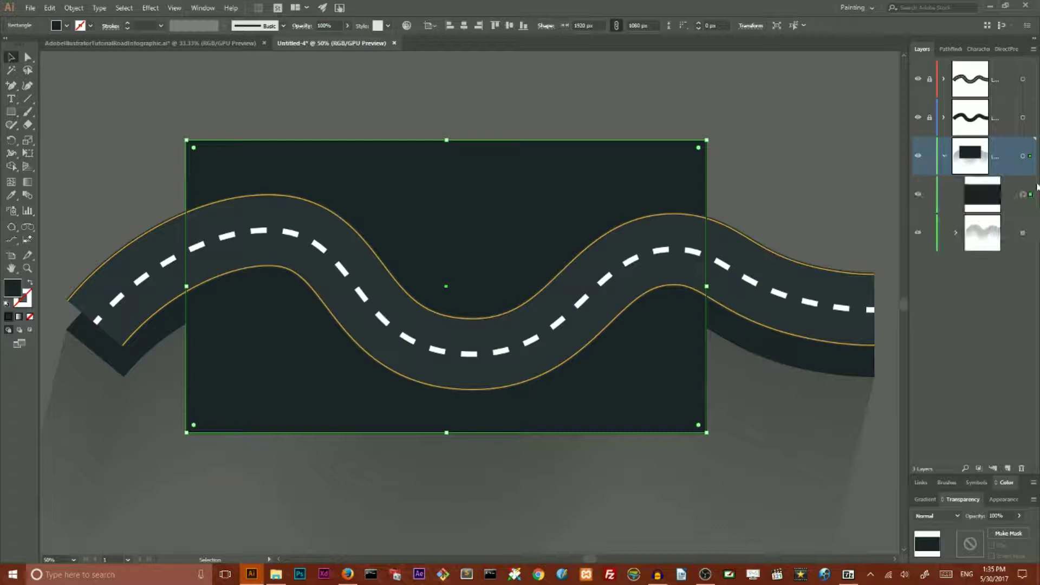
{"action": "left_click", "coordinate": [930, 117]}
{"action": "left_click", "coordinate": [930, 80]}
{"action": "key", "text": "ctrl+c"}
{"action": "key", "text": "ctrl+f"}
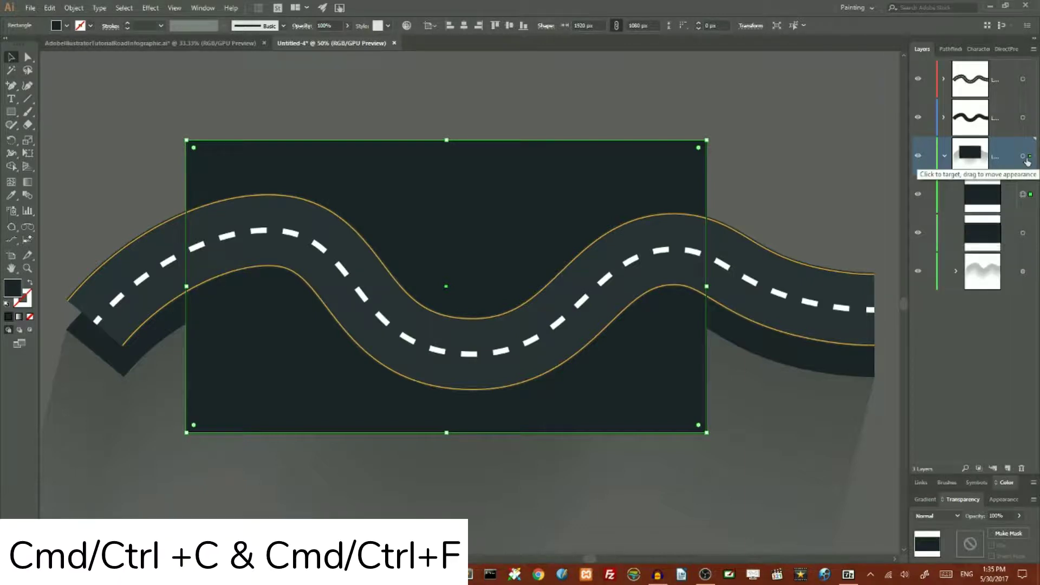
{"action": "key", "text": "ctrl+f"}
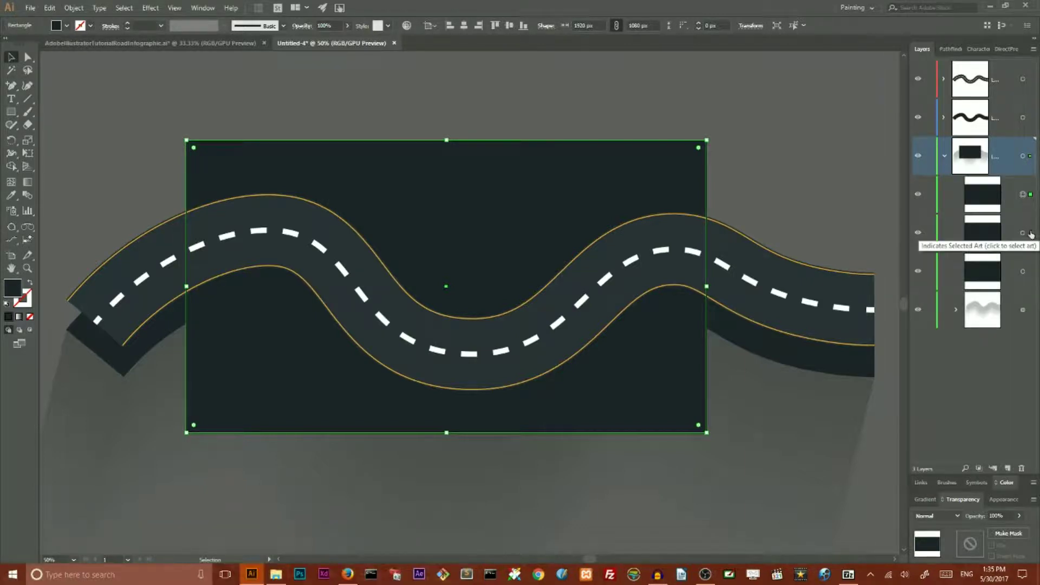
Step: Move one rectangle copy to the uppermost road layer and another to the dark road-side layer beneath it
{"action": "left_click", "coordinate": [1031, 234]}
{"action": "left_click_drag", "start_coordinate": [1033, 235], "coordinate": [1033, 79]}
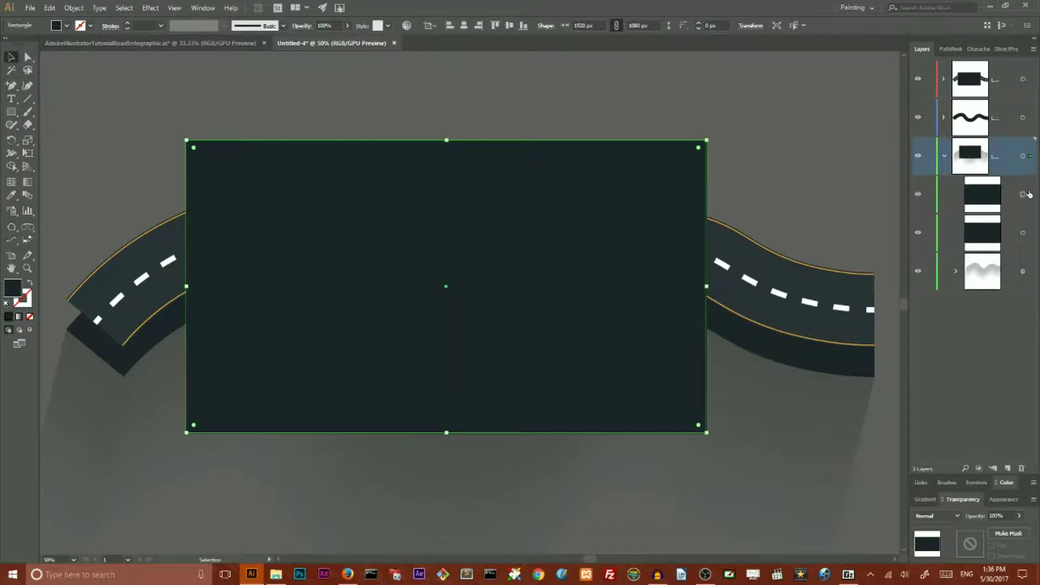
{"action": "left_click_drag", "start_coordinate": [1031, 123], "coordinate": [1030, 120]}
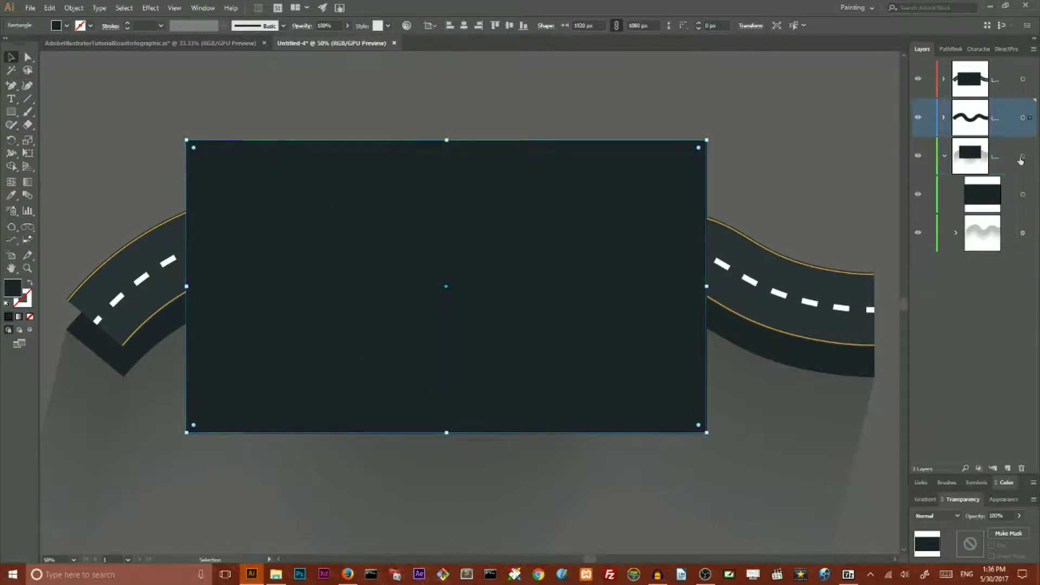
Step: Clip the shadow layer's contents with its rectangle as a clipping mask and collapse the layer
{"action": "left_click", "coordinate": [1024, 156]}
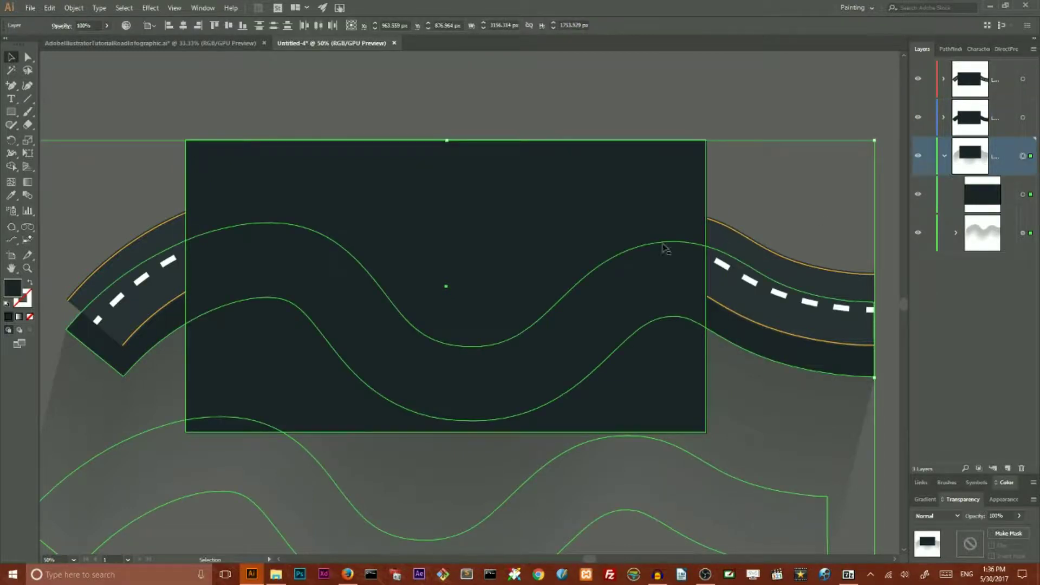
{"action": "right_click", "coordinate": [506, 259]}
{"action": "left_click", "coordinate": [534, 336]}
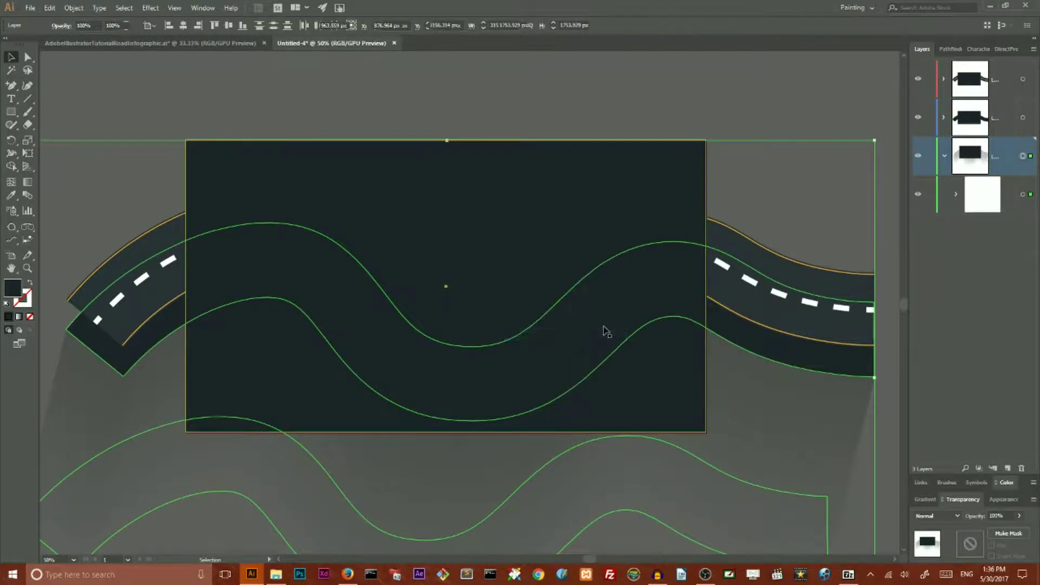
{"action": "left_click", "coordinate": [945, 156]}
Step: Clip the dark road-side layer's contents to the artboard with its rectangle as a clipping mask
{"action": "left_click", "coordinate": [1022, 118]}
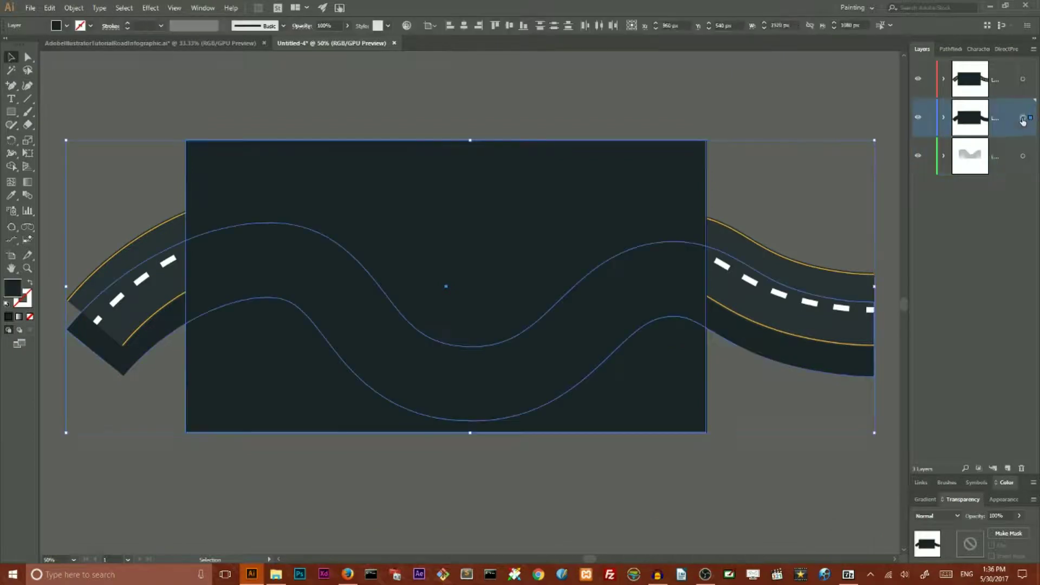
{"action": "right_click", "coordinate": [553, 229]}
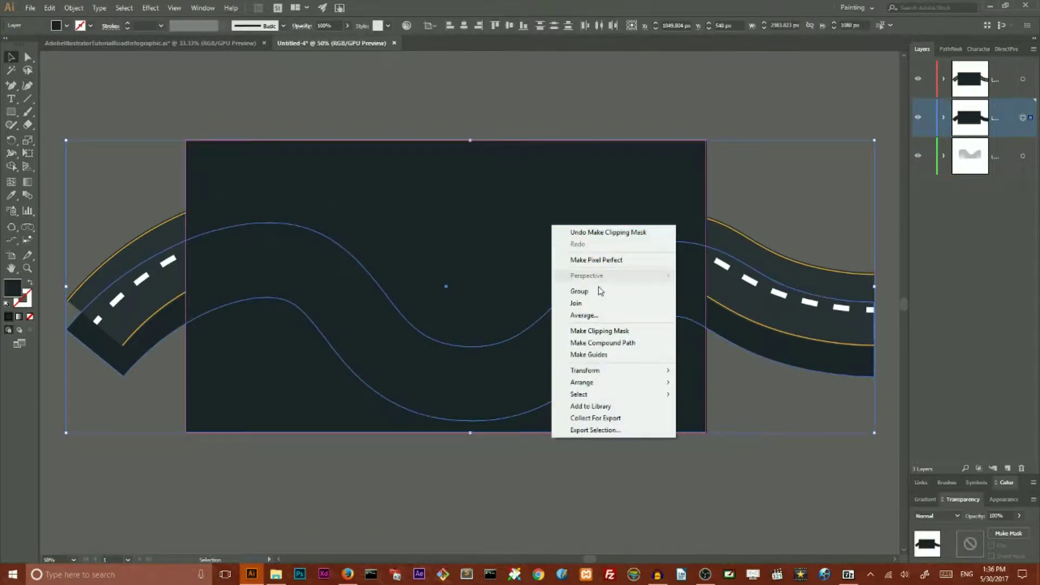
{"action": "left_click", "coordinate": [600, 331]}
Step: Clip the road surface, edge lines and dashes with the uppermost layer's rectangle as a clipping mask, and deselect
{"action": "left_click", "coordinate": [1027, 80]}
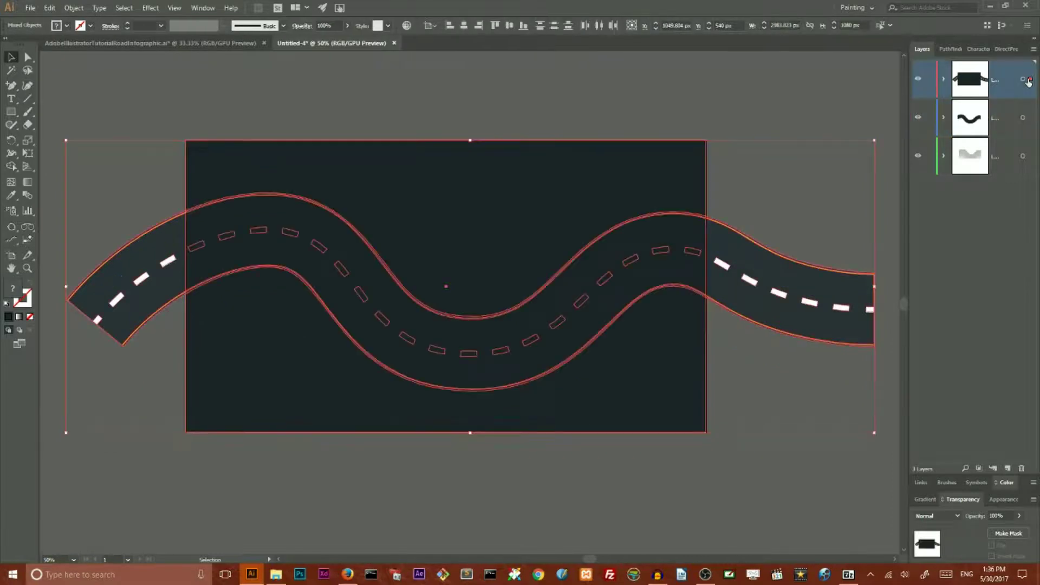
{"action": "right_click", "coordinate": [505, 190]}
{"action": "left_click", "coordinate": [551, 267]}
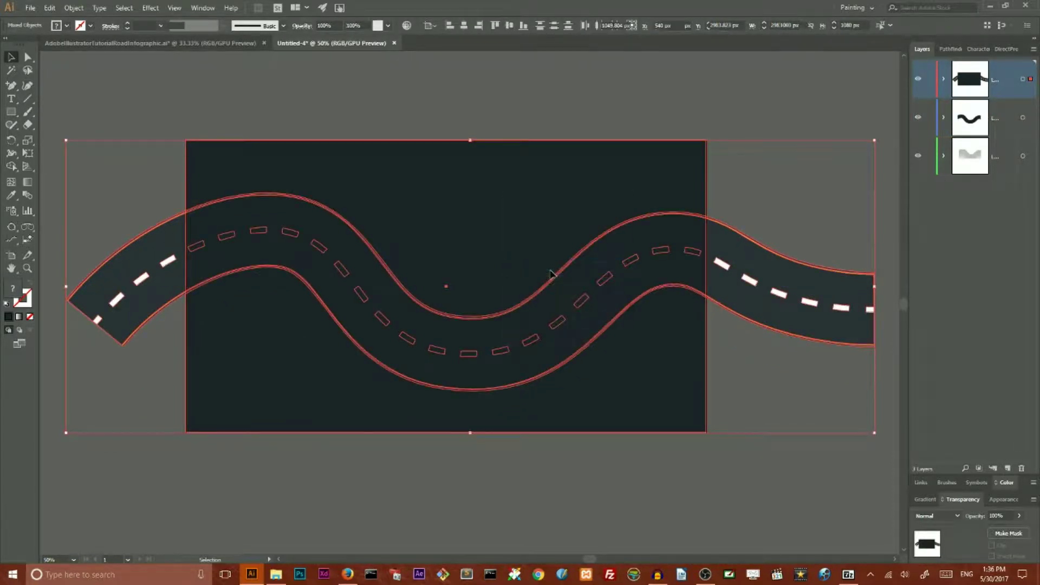
{"action": "left_click", "coordinate": [439, 118]}
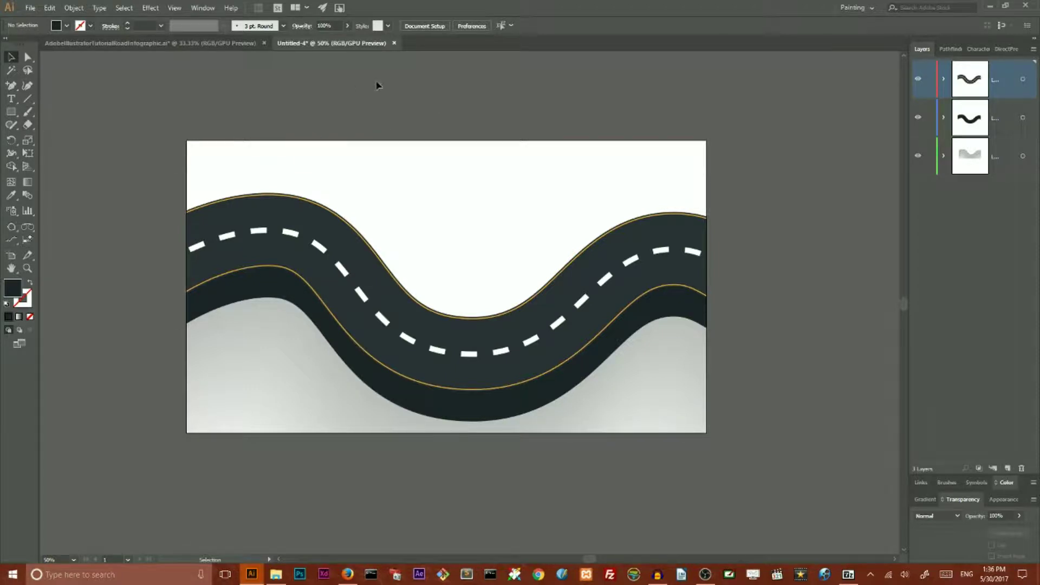
Step: Add a new layer above the road and draw a circle about 176 px wide in the road's central dip
{"action": "left_click", "coordinate": [1009, 469]}
{"action": "left_click", "coordinate": [12, 111]}
{"action": "left_click_drag", "start_coordinate": [12, 111], "coordinate": [63, 139]}
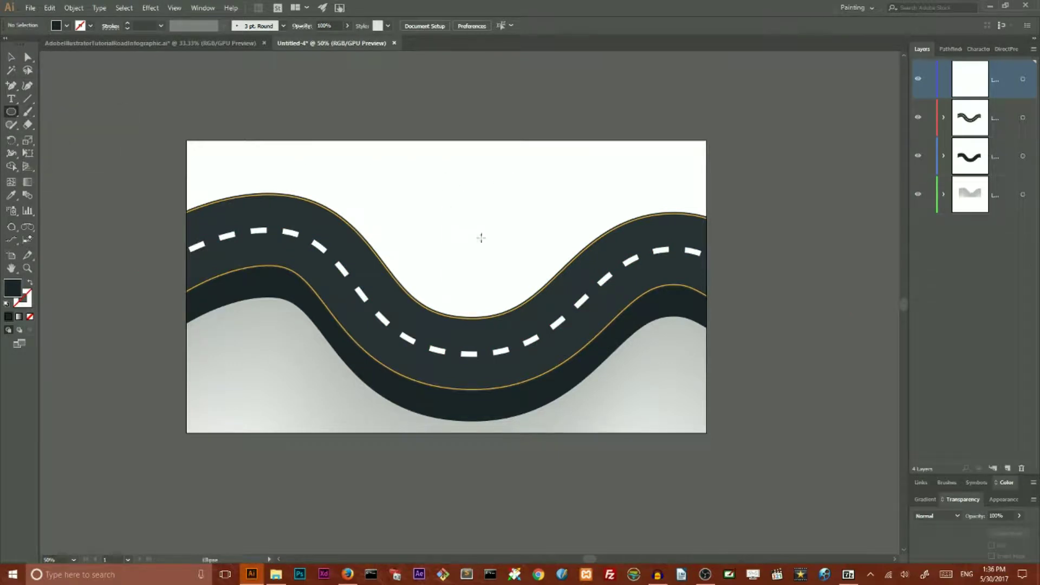
{"action": "key", "text": "alt+shift"}
{"action": "left_click_drag", "start_coordinate": [473, 261], "coordinate": [489, 286]}
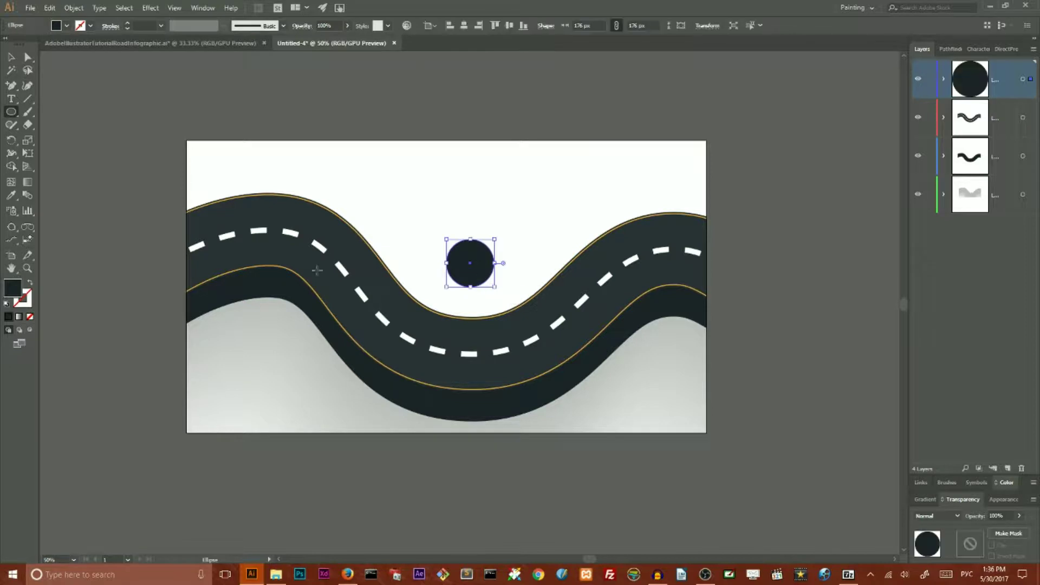
Step: Fill the circle with a bright orange of hue 29°
{"action": "double_click", "coordinate": [11, 291]}
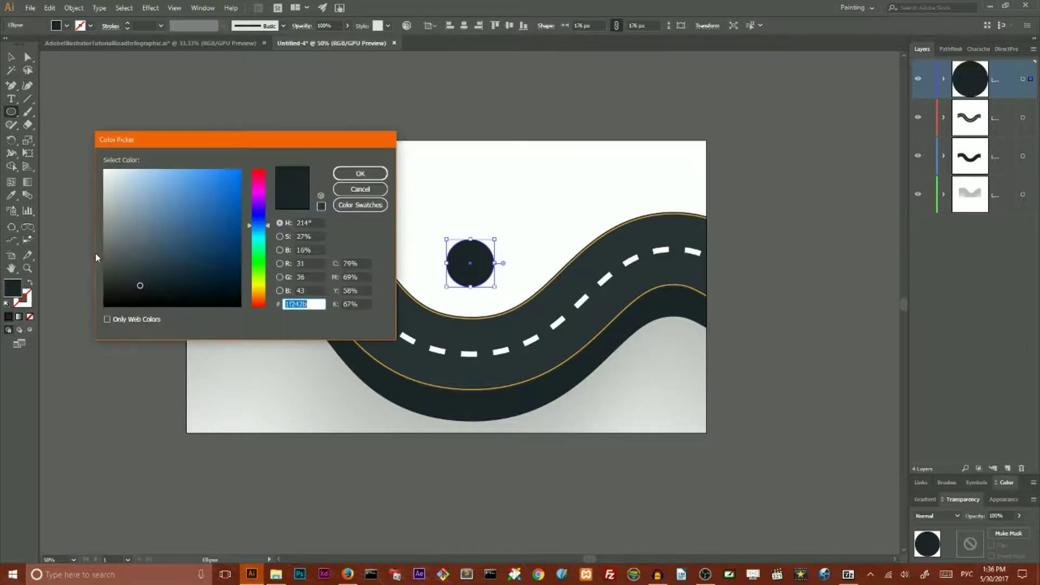
{"action": "left_click", "coordinate": [265, 297]}
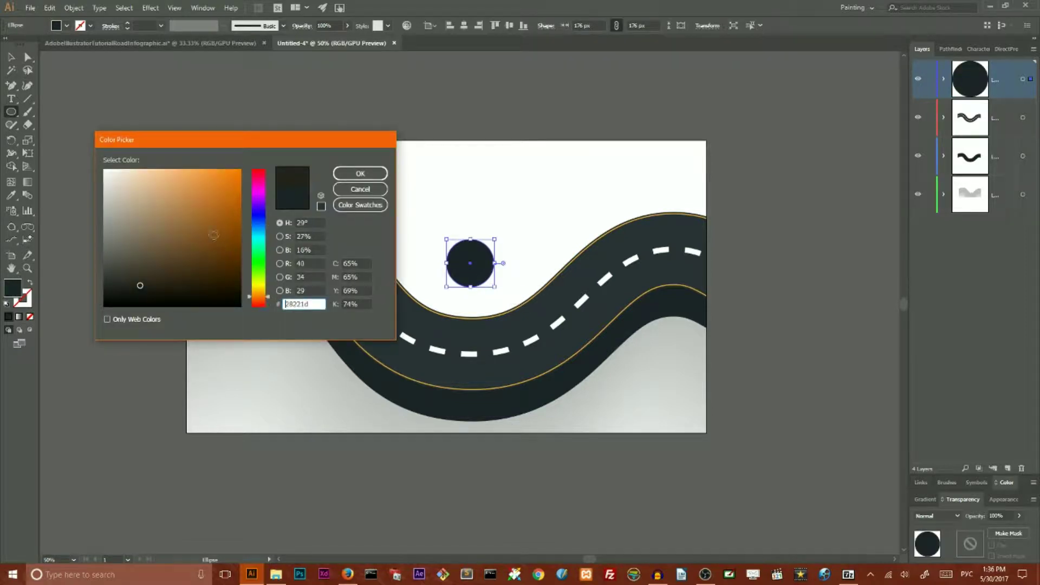
{"action": "left_click", "coordinate": [229, 169]}
{"action": "left_click", "coordinate": [360, 174]}
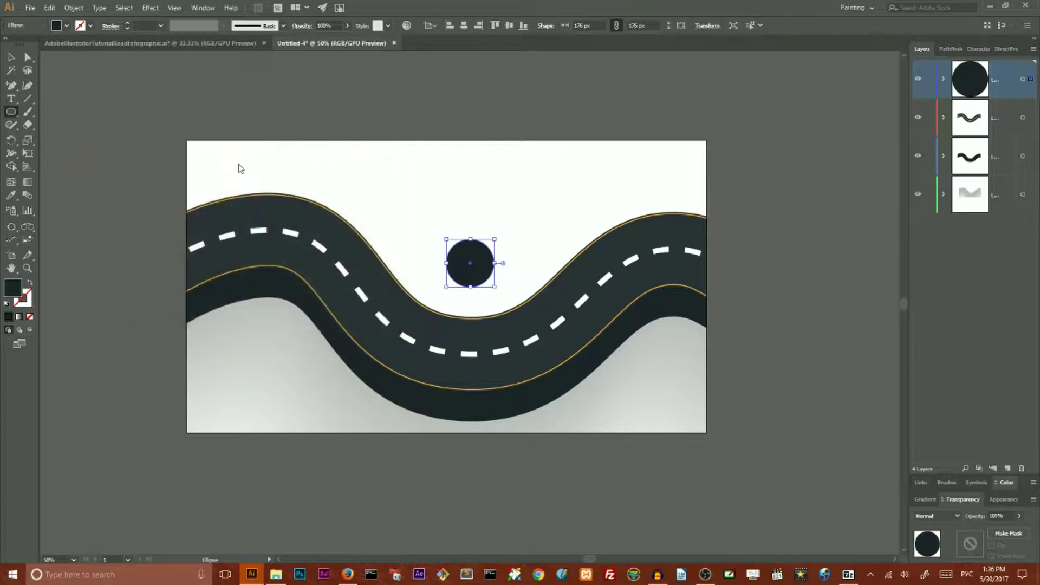
{"action": "left_click", "coordinate": [10, 57]}
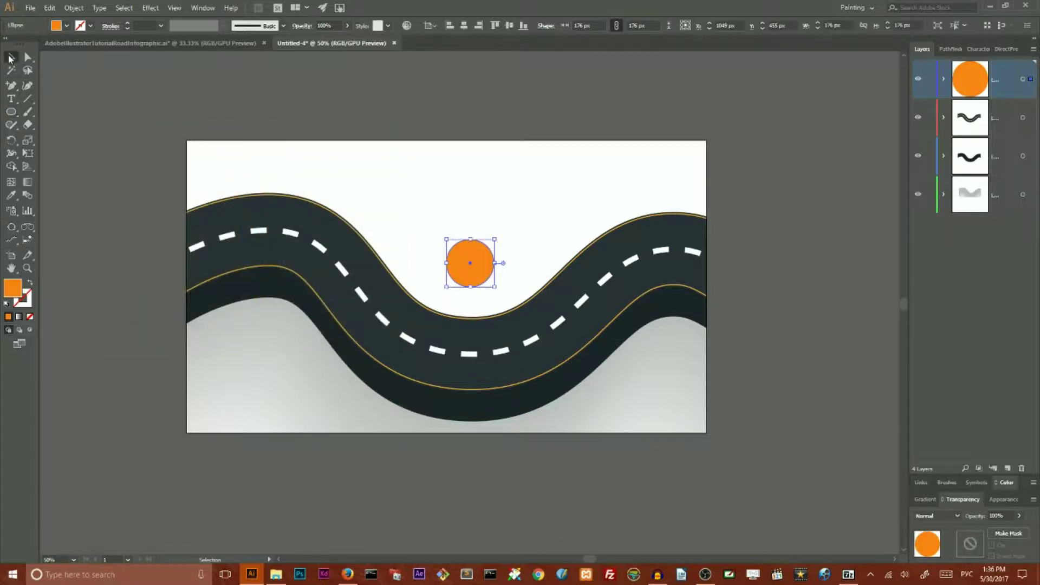
Step: Duplicate the orange circle in place and scale the copy down around its center to about 142 px
{"action": "left_click", "coordinate": [472, 209]}
{"action": "left_click", "coordinate": [464, 244]}
{"action": "key", "text": "a"}
{"action": "key", "text": "v"}
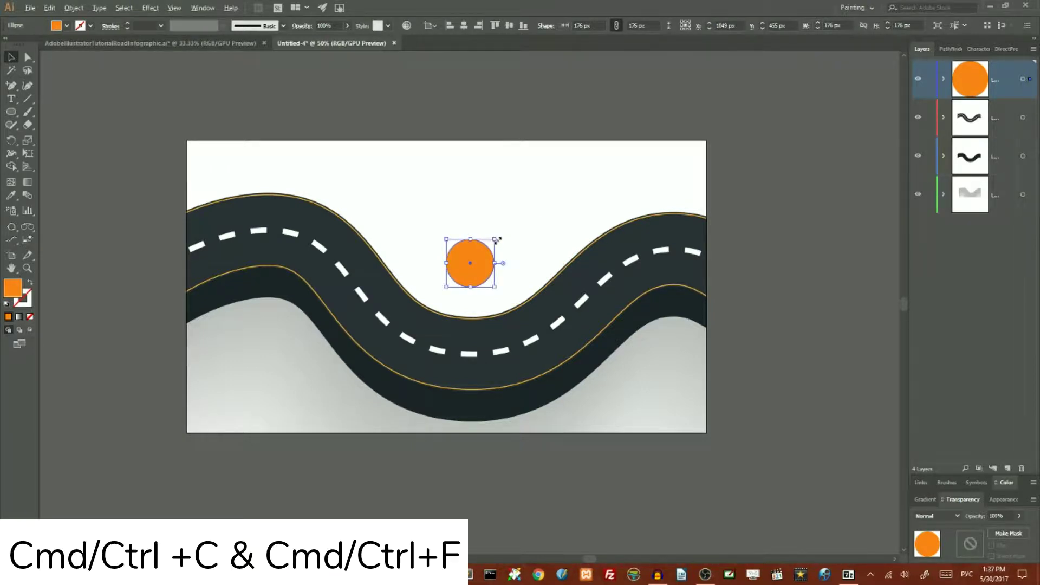
{"action": "left_click_drag", "start_coordinate": [497, 240], "coordinate": [489, 245]}
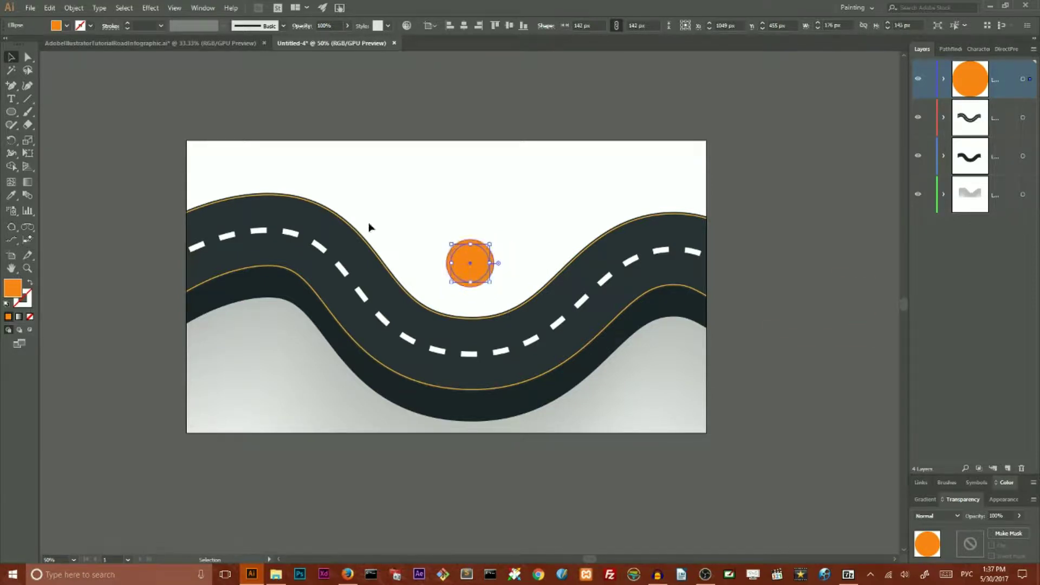
Step: Fill the inner circle with the white sampled from the artboard background using the Eyedropper
{"action": "left_click", "coordinate": [11, 198]}
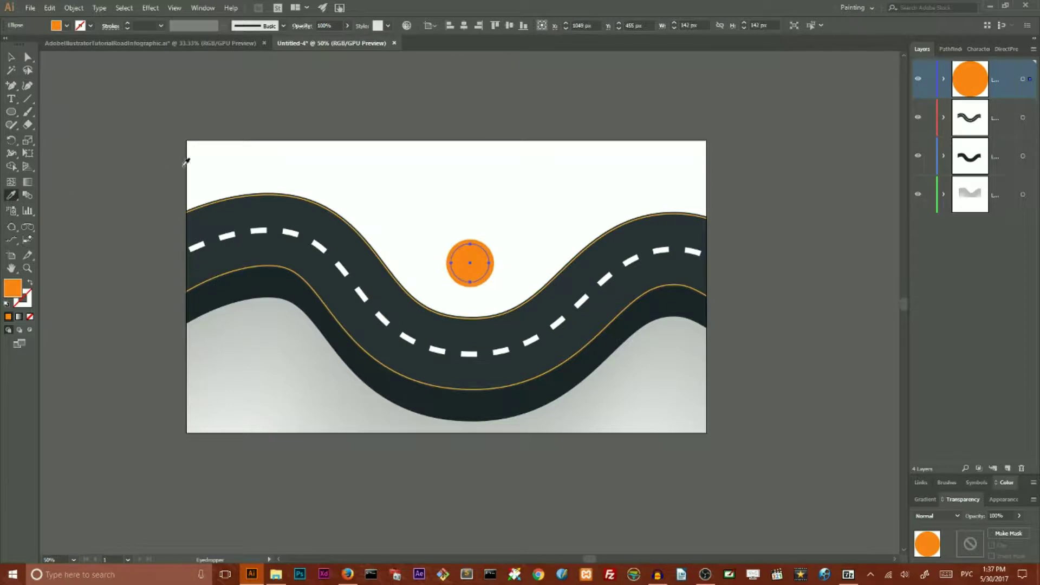
{"action": "left_click", "coordinate": [274, 156]}
{"action": "key", "text": "v"}
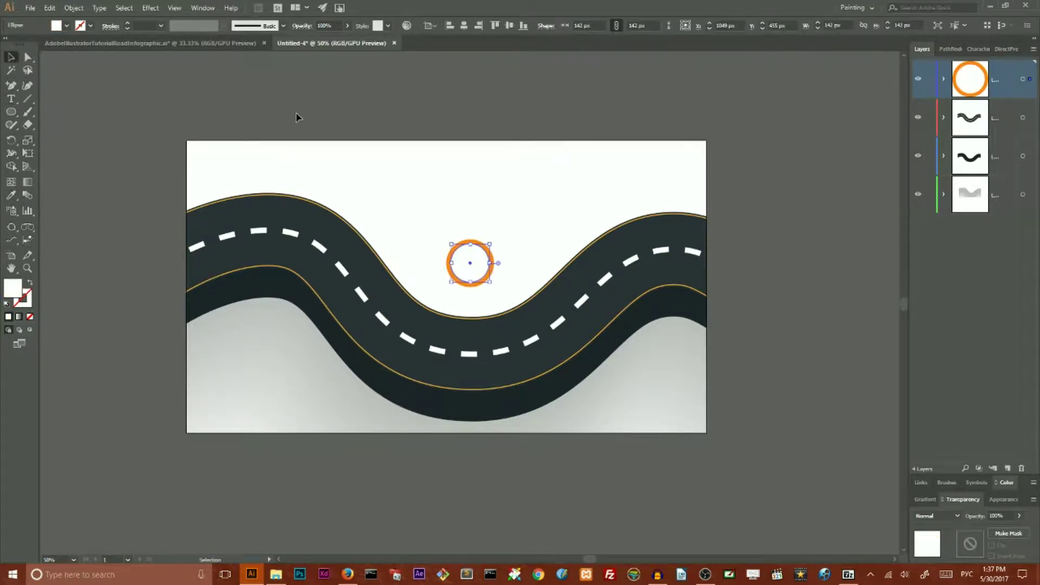
Step: Apply a linear gradient to the inner circle, running diagonally from upper left to lower right at about -47°
{"action": "left_click", "coordinate": [432, 227]}
{"action": "left_click", "coordinate": [465, 267]}
{"action": "left_click", "coordinate": [926, 499]}
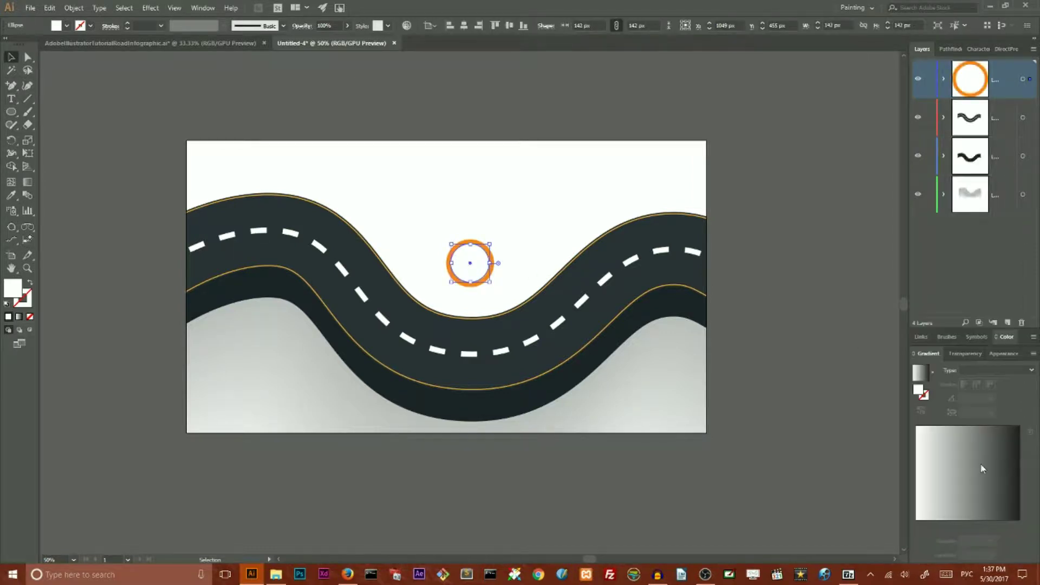
{"action": "key", "text": "g"}
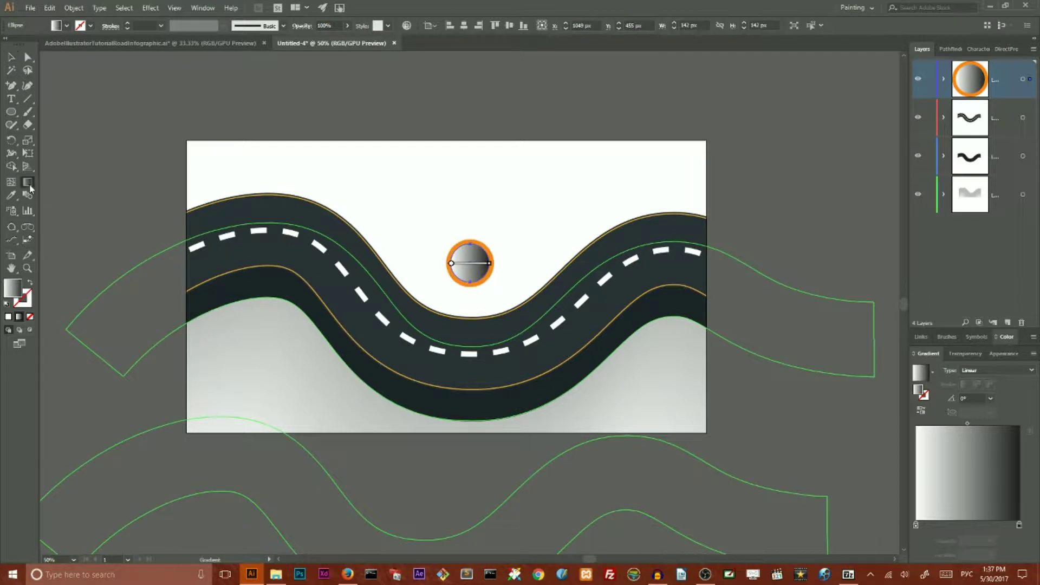
{"action": "left_click_drag", "start_coordinate": [458, 246], "coordinate": [485, 277]}
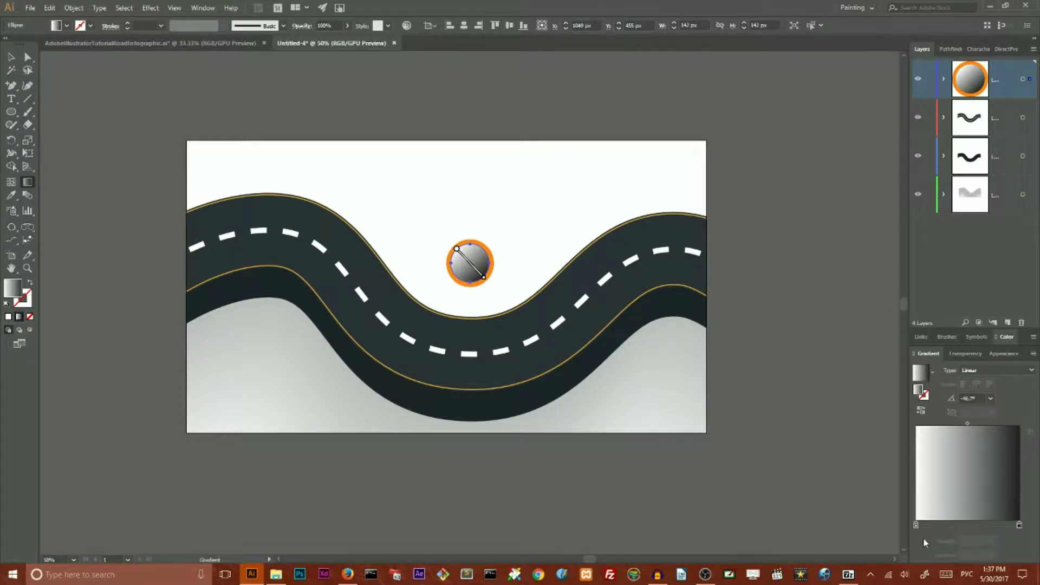
Step: Set the inner circle's gradient stops to 5% black at the start and 20% black at the end, and deselect
{"action": "double_click", "coordinate": [916, 525]}
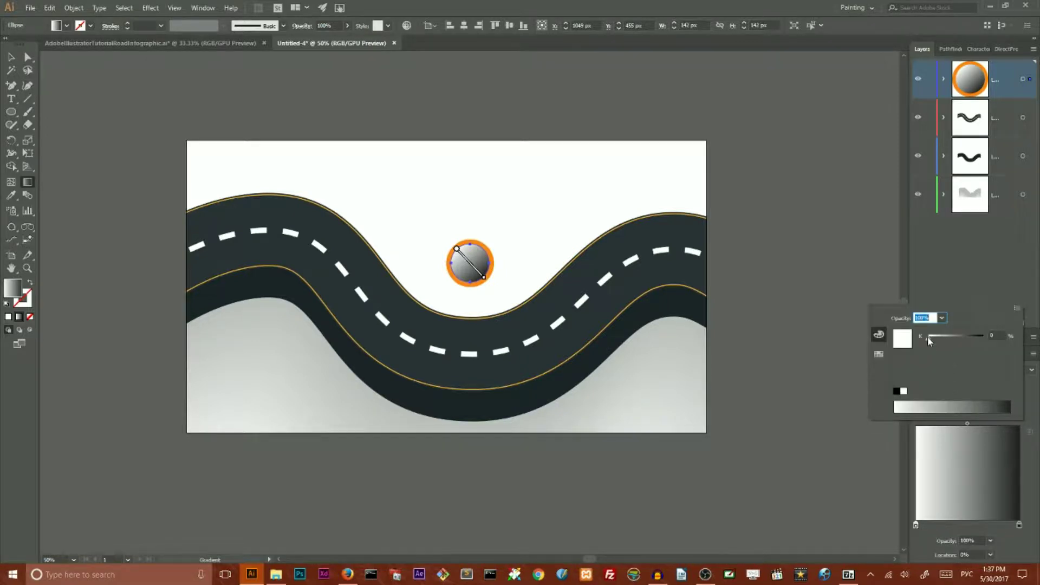
{"action": "left_click_drag", "start_coordinate": [928, 337], "coordinate": [930, 340]}
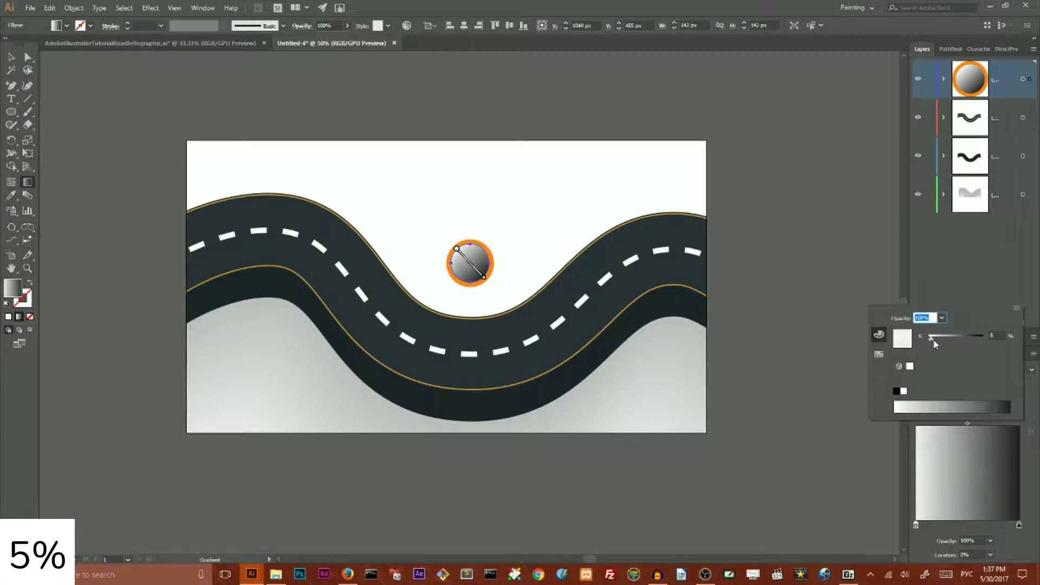
{"action": "left_click", "coordinate": [1020, 525]}
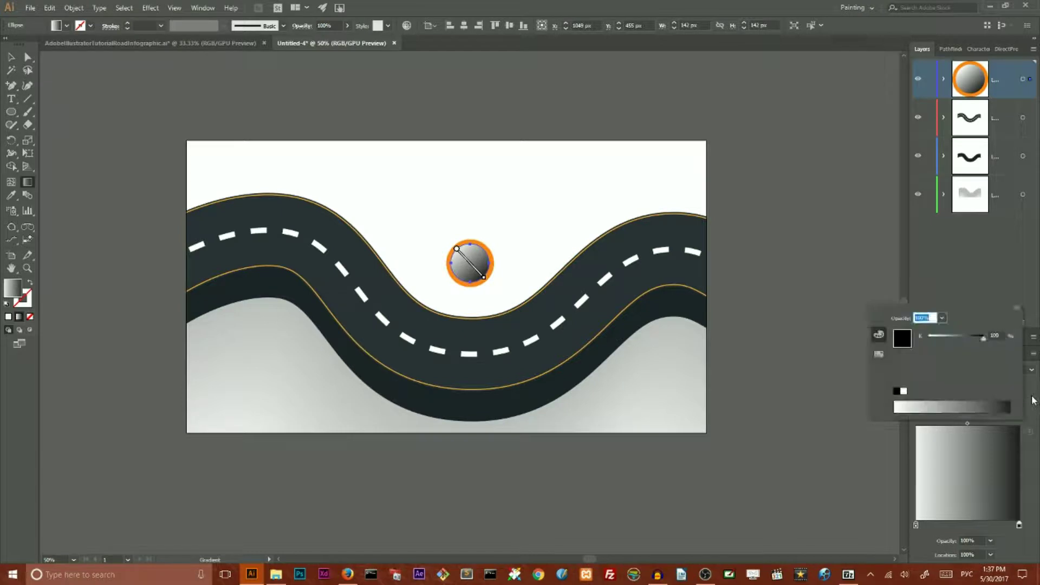
{"action": "left_click_drag", "start_coordinate": [983, 340], "coordinate": [938, 339]}
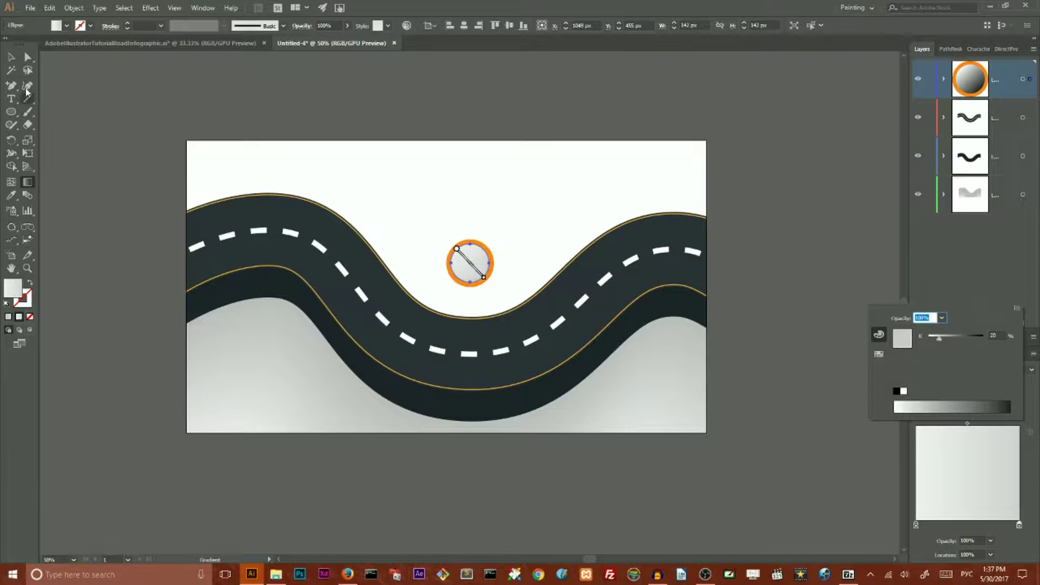
{"action": "left_click", "coordinate": [13, 58]}
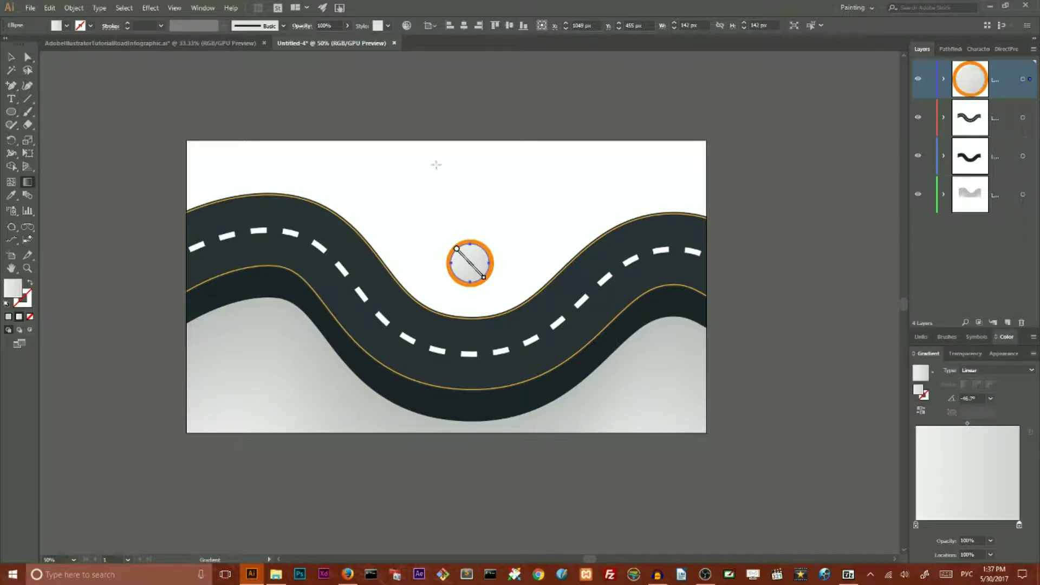
{"action": "left_click", "coordinate": [11, 57]}
{"action": "left_click", "coordinate": [281, 116]}
{"action": "key", "text": "a"}
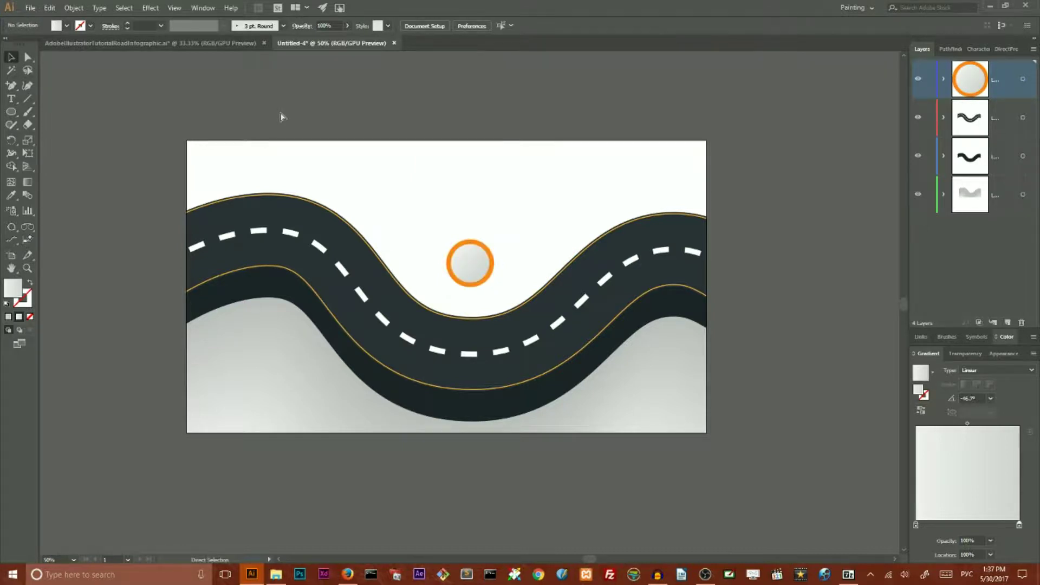
Step: Duplicate the inner gradient circle in place, directly in front of the original
{"action": "key", "text": "ctrl+equal"}
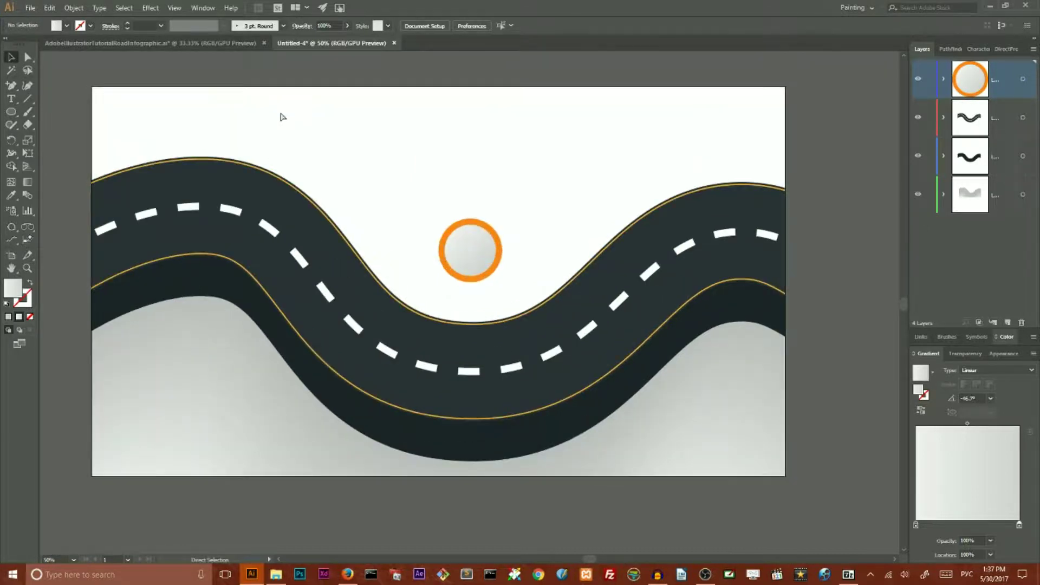
{"action": "key", "text": "ctrl+equal"}
{"action": "key", "text": "ctrl+equal"}
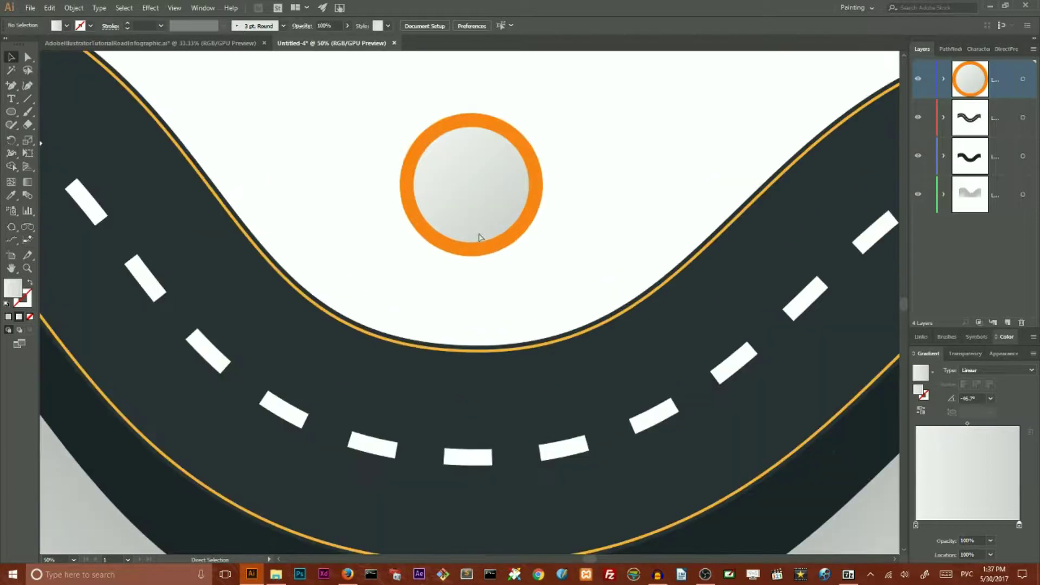
{"action": "key", "text": "ctrl+equal"}
{"action": "left_click", "coordinate": [385, 141]}
{"action": "left_click", "coordinate": [256, 111]}
{"action": "left_click", "coordinate": [426, 129]}
{"action": "key", "text": "ctrl+c"}
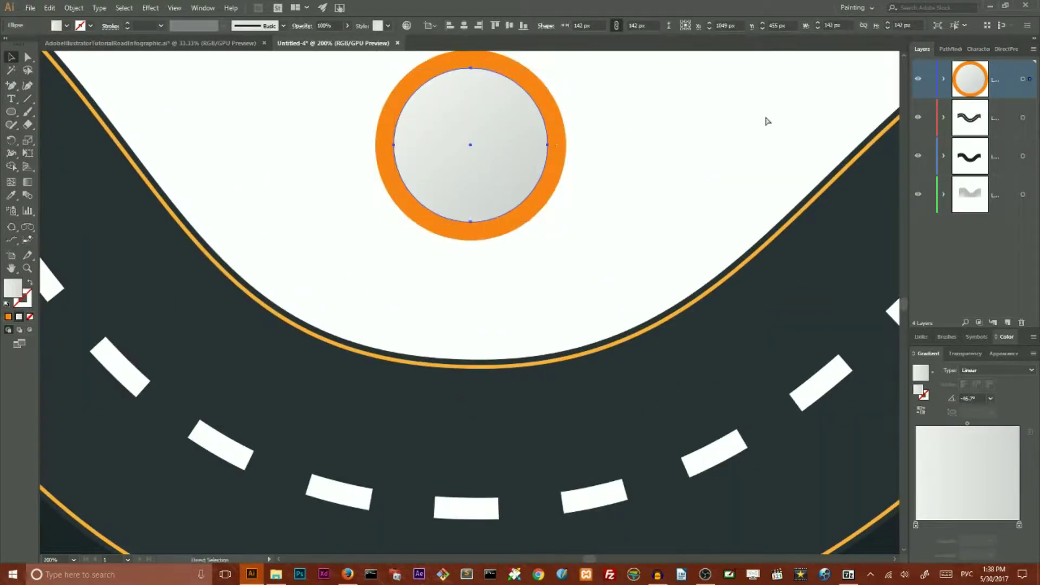
{"action": "key", "text": "ctrl+f"}
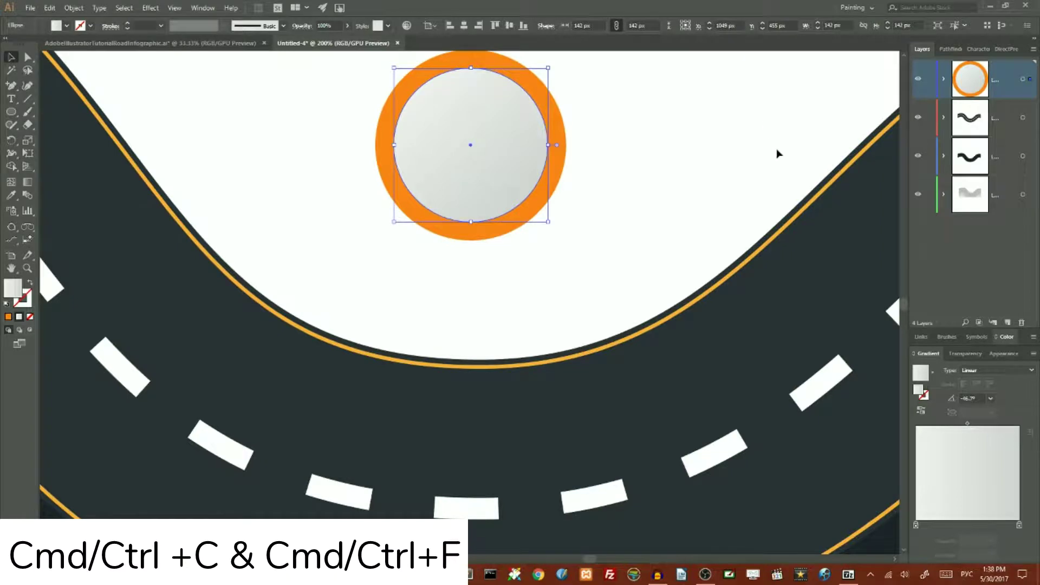
Step: Set both gradient stops of the duplicated inner circle to white, 0% black
{"action": "left_click", "coordinate": [916, 526]}
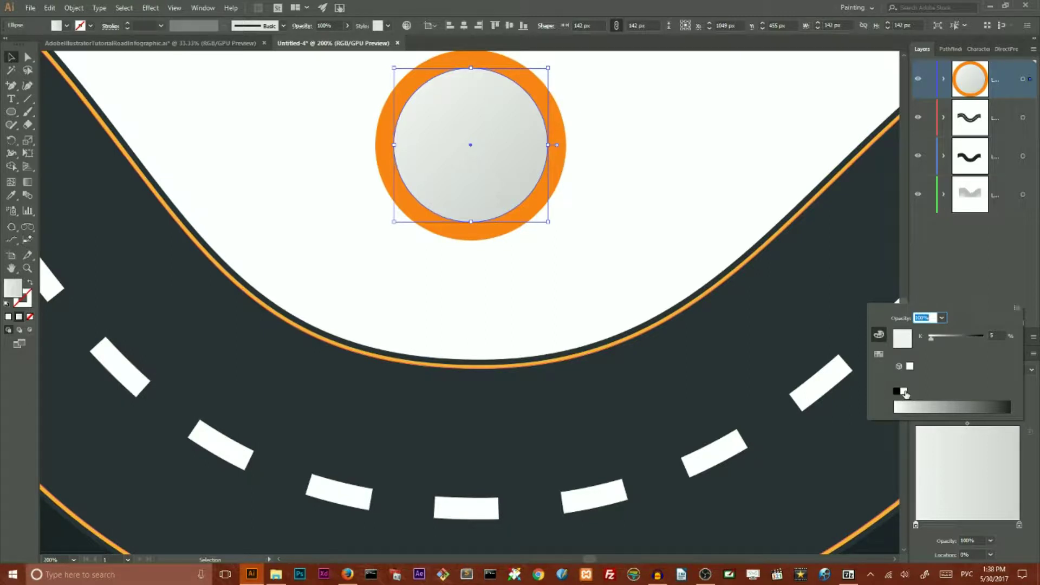
{"action": "left_click", "coordinate": [903, 391]}
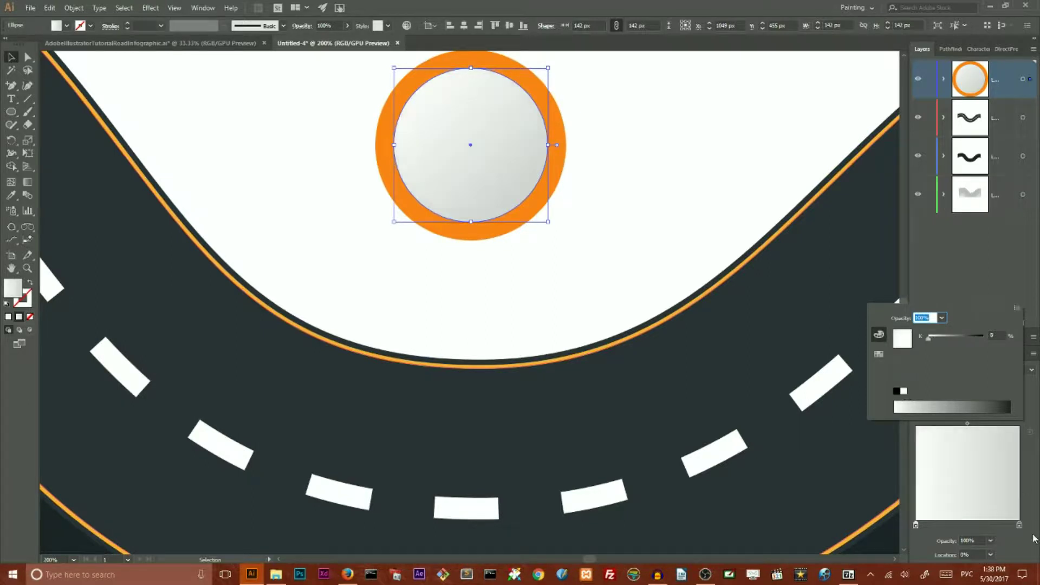
{"action": "left_click", "coordinate": [1019, 526]}
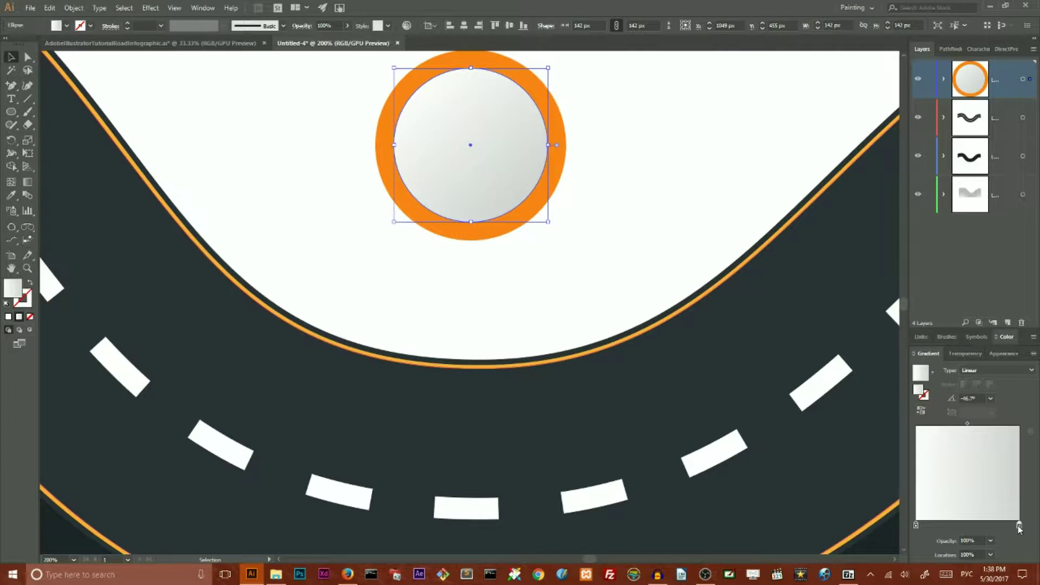
{"action": "double_click", "coordinate": [1019, 526]}
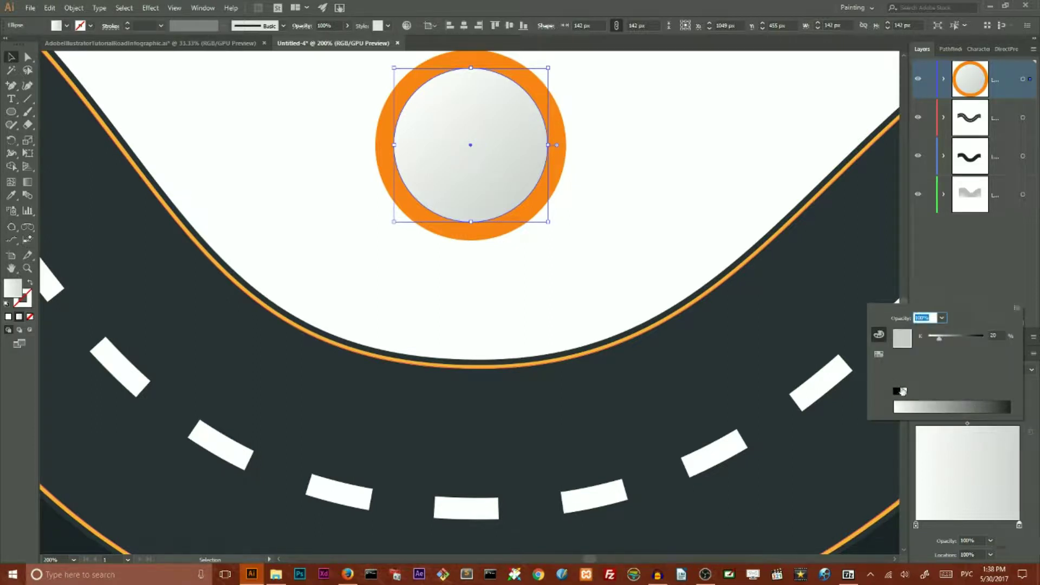
{"action": "left_click", "coordinate": [904, 391]}
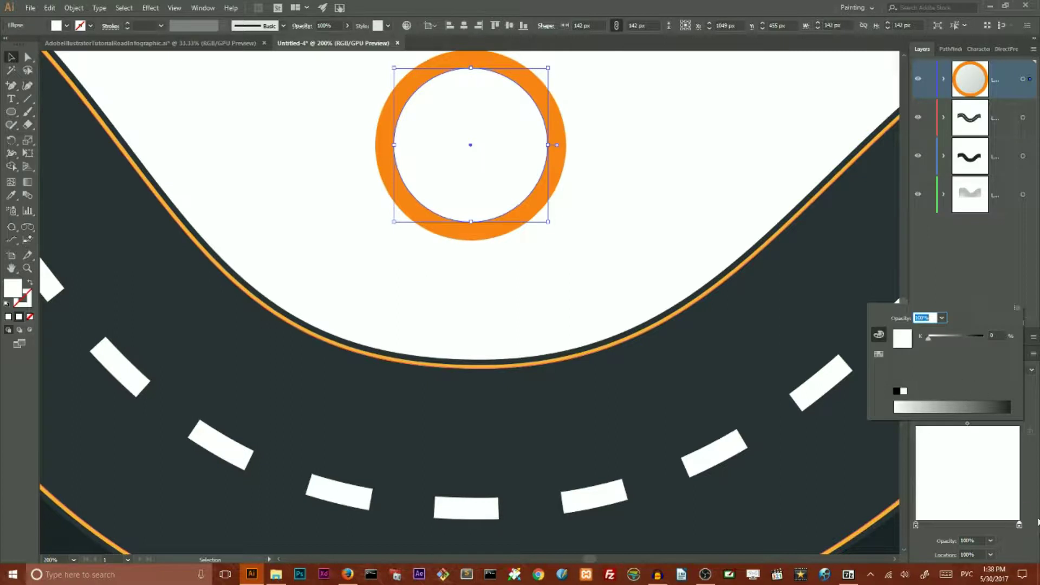
Step: Set the opacity of the duplicated circle's end gradient stop to 0%
{"action": "left_click", "coordinate": [991, 541]}
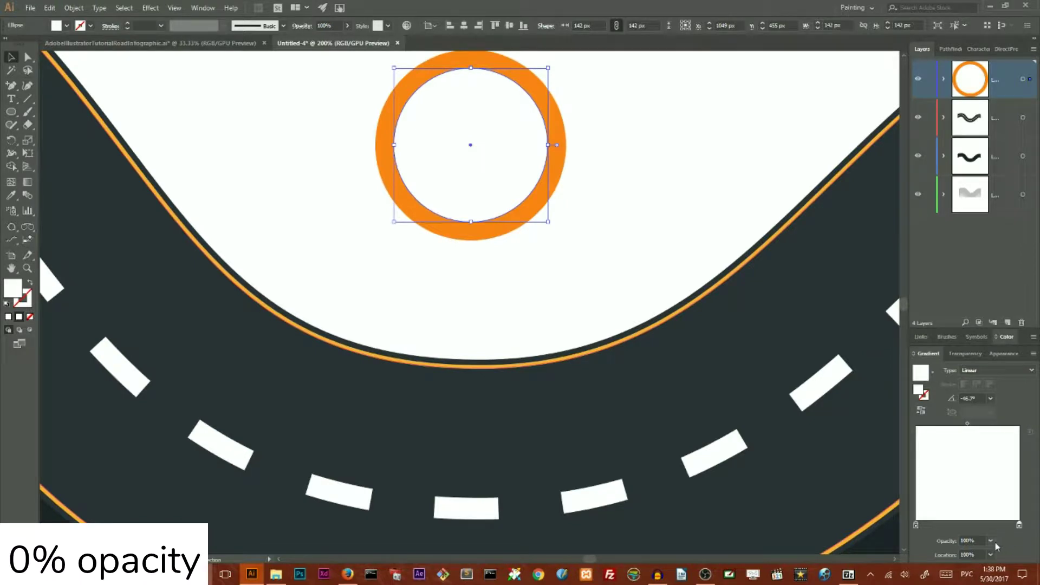
{"action": "left_click", "coordinate": [992, 541]}
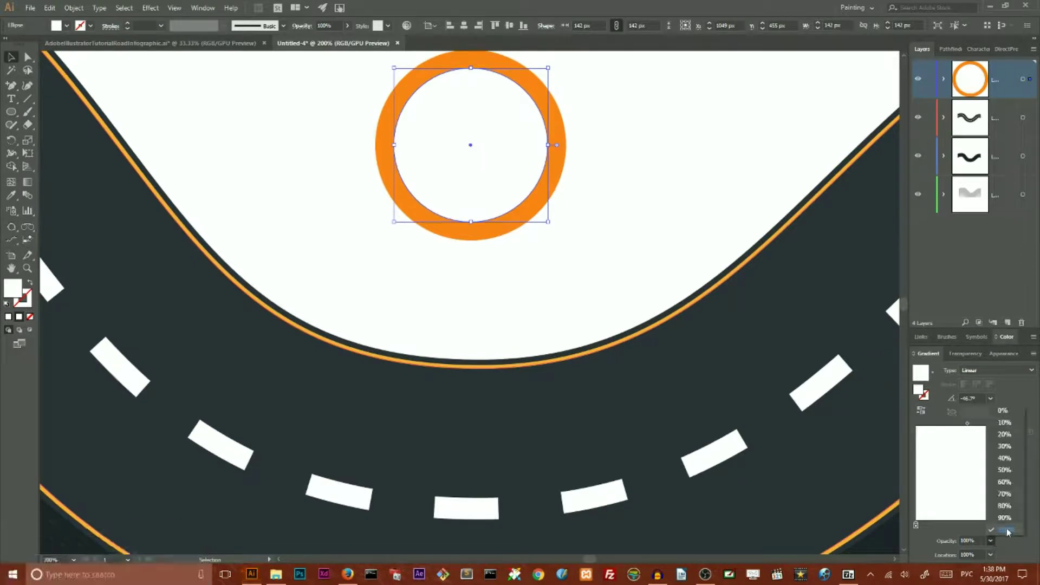
{"action": "left_click", "coordinate": [1003, 411]}
Step: Delete the right-hand anchor point of the duplicated inner circle to form a highlight shape
{"action": "left_click_drag", "start_coordinate": [11, 85], "coordinate": [91, 116]}
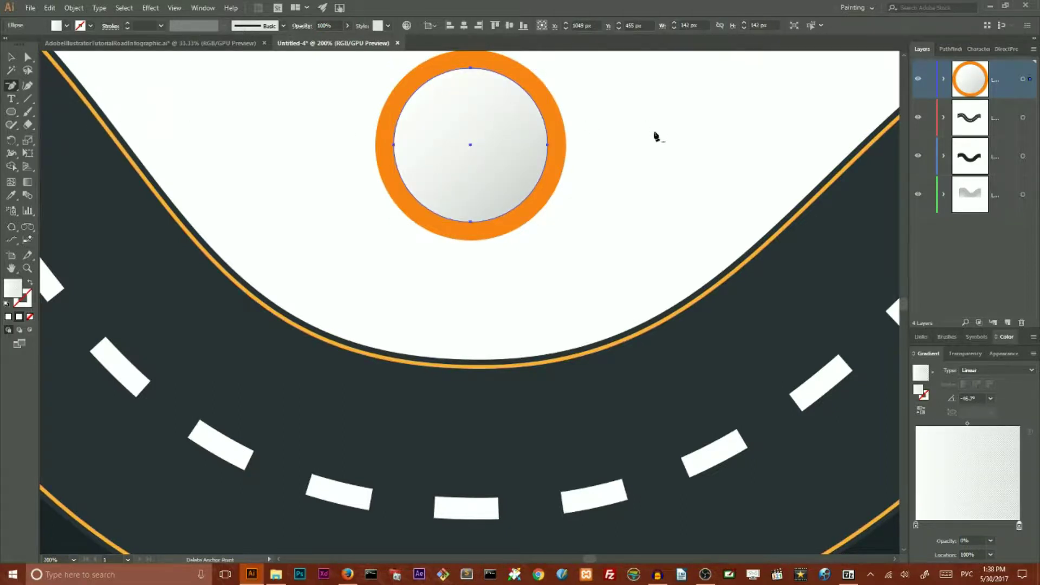
{"action": "left_click", "coordinate": [548, 146]}
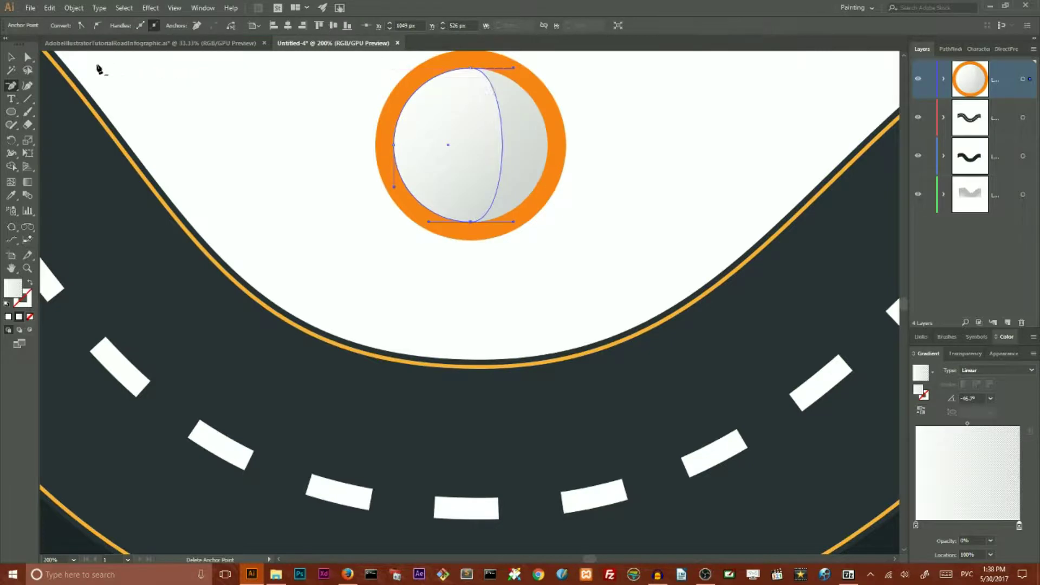
{"action": "key", "text": "ctrl+z"}
{"action": "left_click", "coordinate": [547, 145]}
Step: Rotate the highlight shape 45° clockwise and move it against the upper-left rim of the inner circle
{"action": "left_click", "coordinate": [11, 56]}
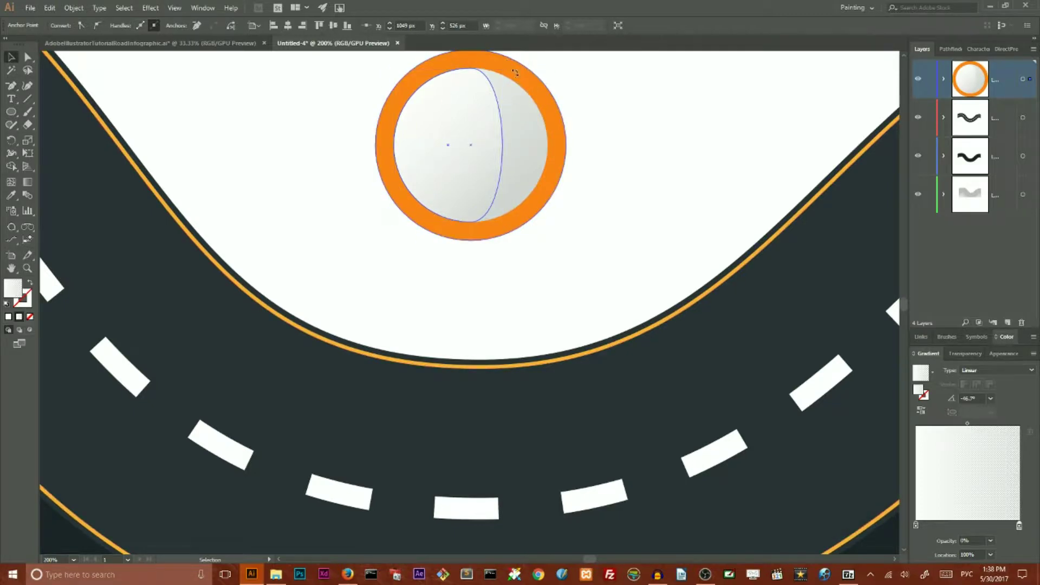
{"action": "left_click_drag", "start_coordinate": [507, 61], "coordinate": [537, 139]}
{"action": "left_click_drag", "start_coordinate": [444, 147], "coordinate": [453, 134]}
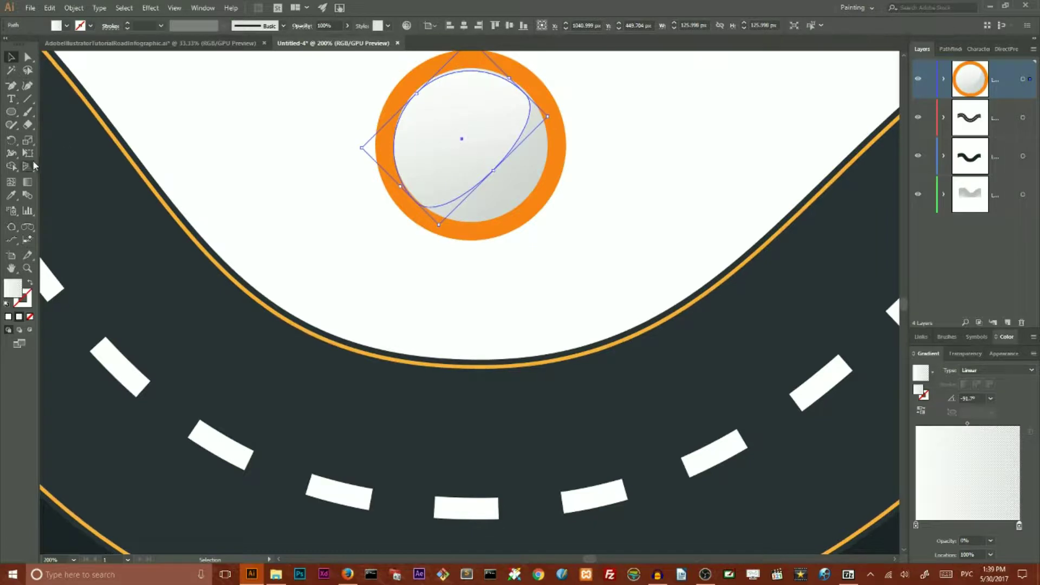
Step: Redraw the highlight's gradient from its lower-right edge to its upper-left edge, then nudge the shape up to the circle's rim and deselect
{"action": "left_click", "coordinate": [28, 183]}
{"action": "left_click_drag", "start_coordinate": [491, 172], "coordinate": [419, 94]}
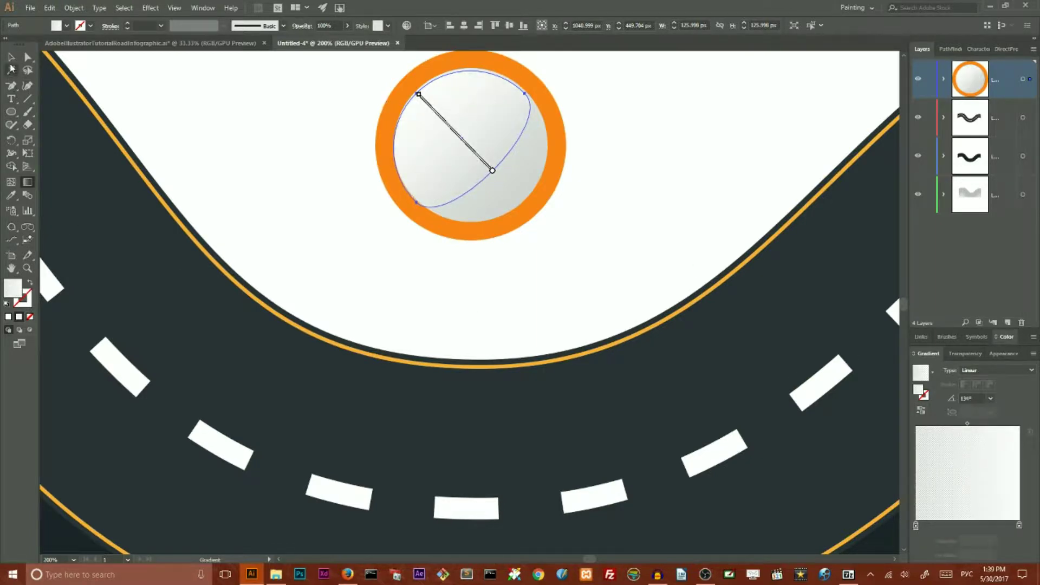
{"action": "left_click", "coordinate": [11, 58]}
{"action": "left_click", "coordinate": [221, 92]}
{"action": "left_click_drag", "start_coordinate": [476, 128], "coordinate": [479, 128]}
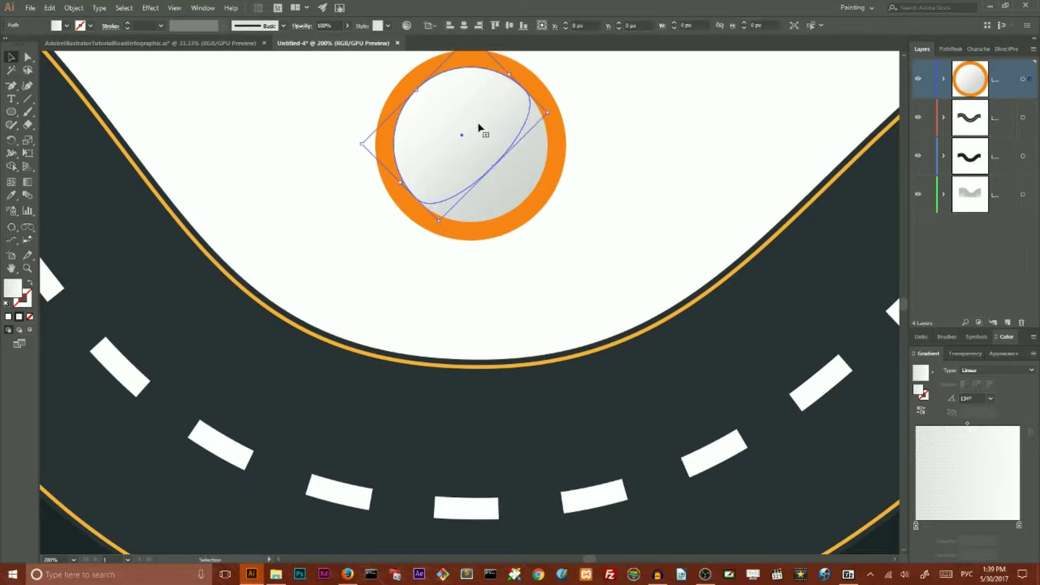
{"action": "left_click", "coordinate": [643, 92]}
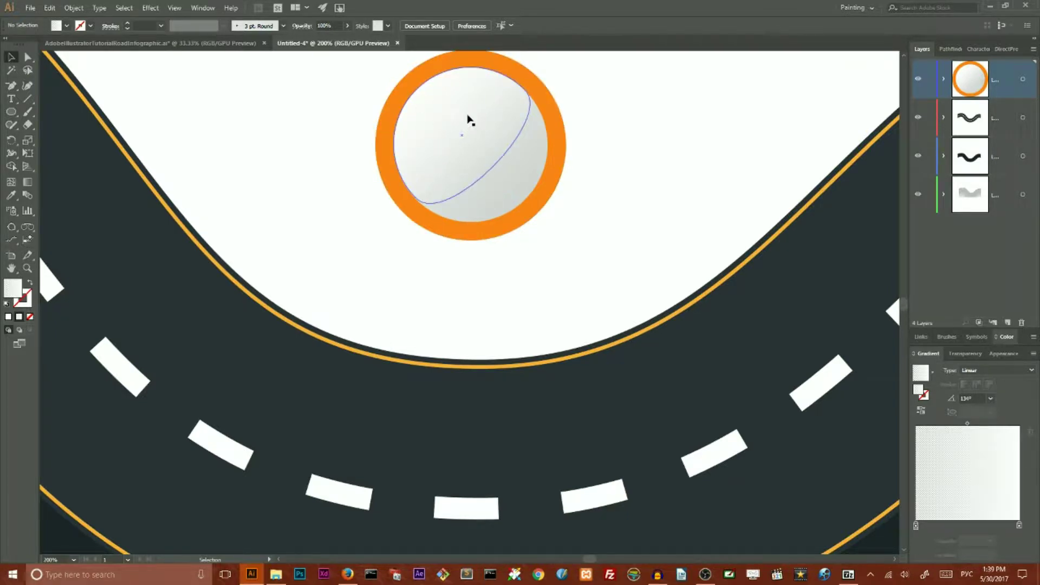
Step: Draw a closed triangular pointer with the Pen tool from the orange ring's lower-right edge to a tip just above the road and back
{"action": "scroll", "coordinate": [259, 134], "scroll_direction": "up", "scroll_amount": 2}
{"action": "left_click_drag", "start_coordinate": [11, 85], "coordinate": [65, 86]}
{"action": "left_click", "coordinate": [562, 225]}
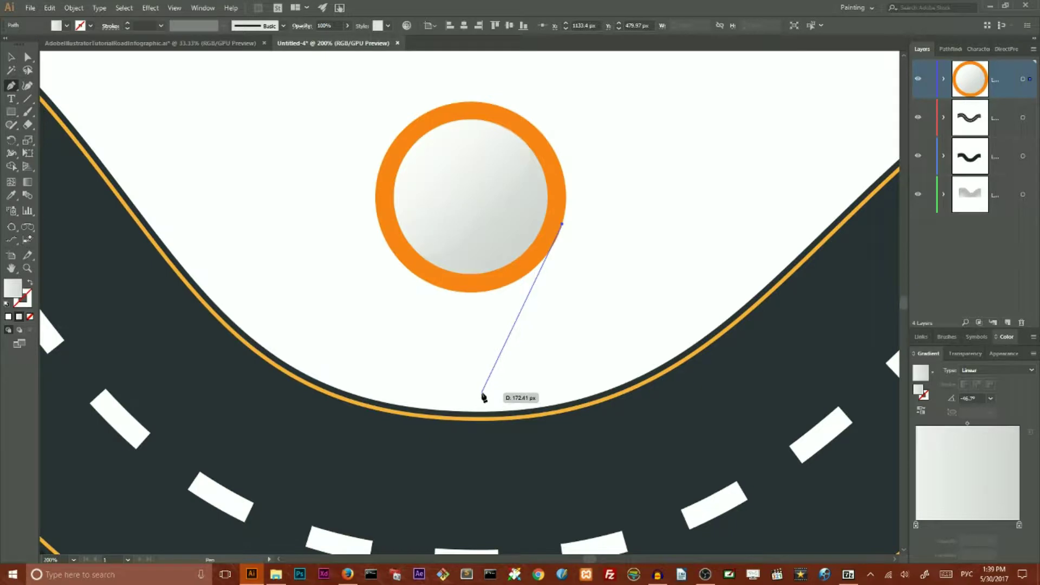
{"action": "left_click", "coordinate": [482, 393]}
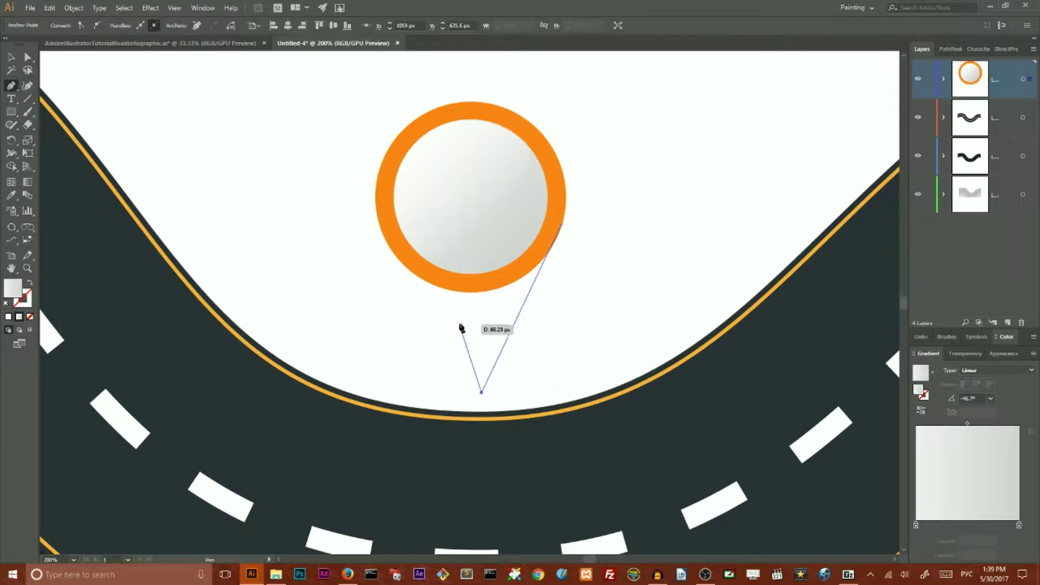
{"action": "left_click", "coordinate": [462, 283]}
{"action": "left_click", "coordinate": [562, 223]}
Step: Fill the triangular pointer with the orange sampled from the ring and send it behind the gradient circle
{"action": "key", "text": "i"}
{"action": "left_click", "coordinate": [390, 149]}
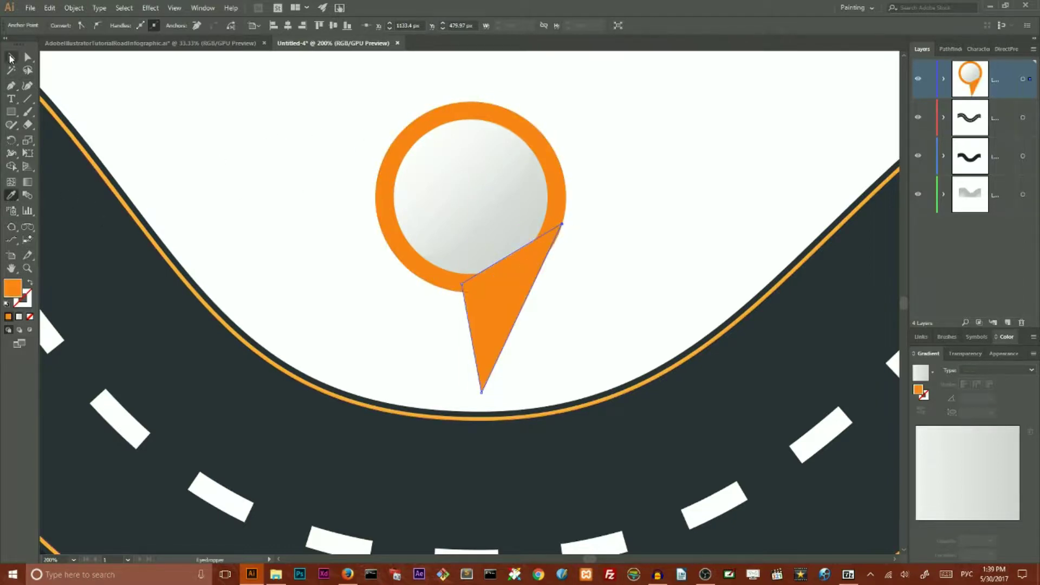
{"action": "left_click", "coordinate": [11, 57]}
{"action": "key", "text": "ctrl+shift+bracketleft"}
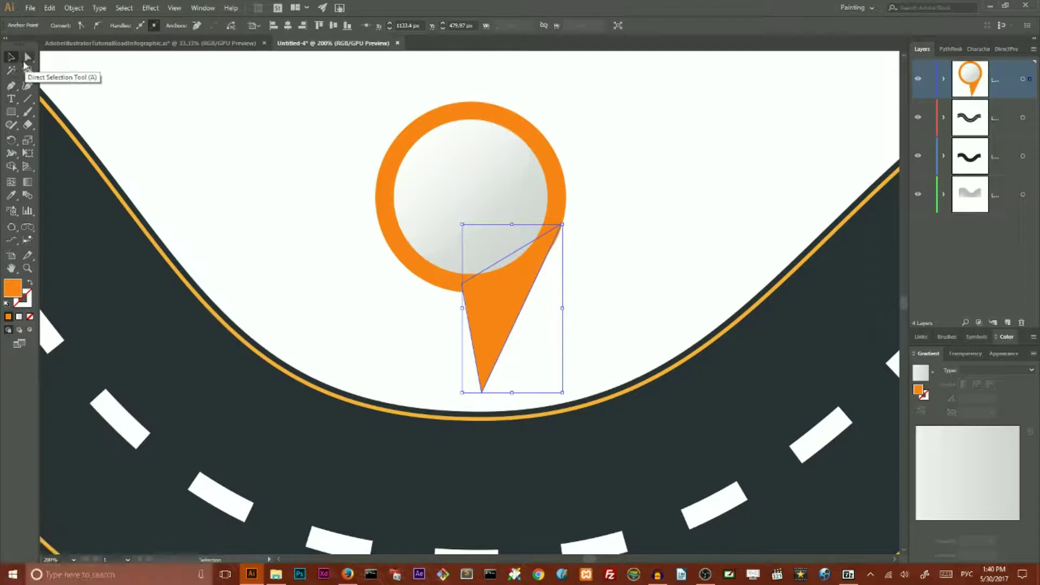
Step: Switch to outline view, nudge the triangular pointer slightly to the right and deselect it
{"action": "key", "text": "ctrl+y"}
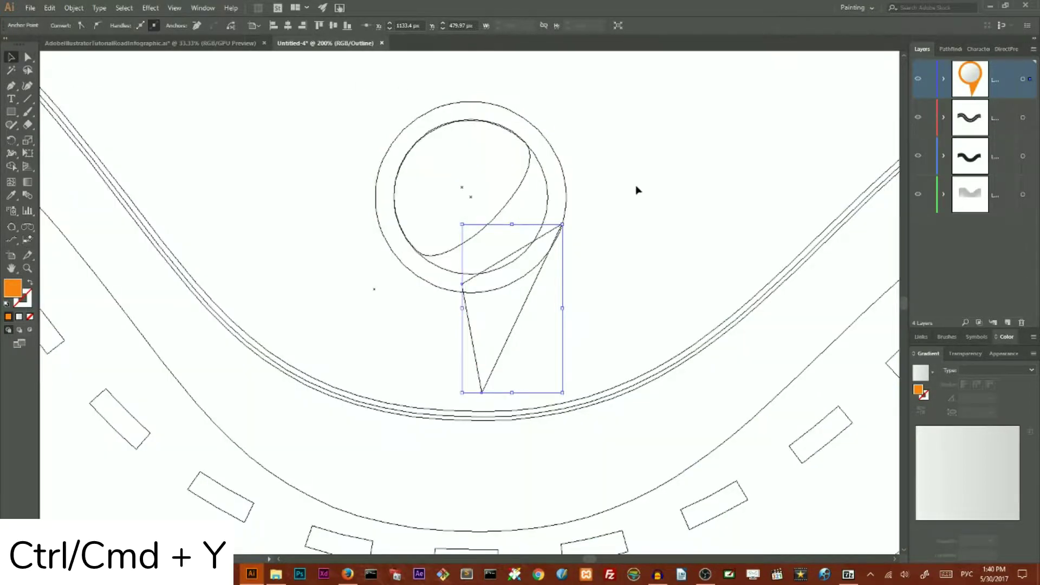
{"action": "left_click", "coordinate": [560, 291]}
{"action": "left_click", "coordinate": [533, 297]}
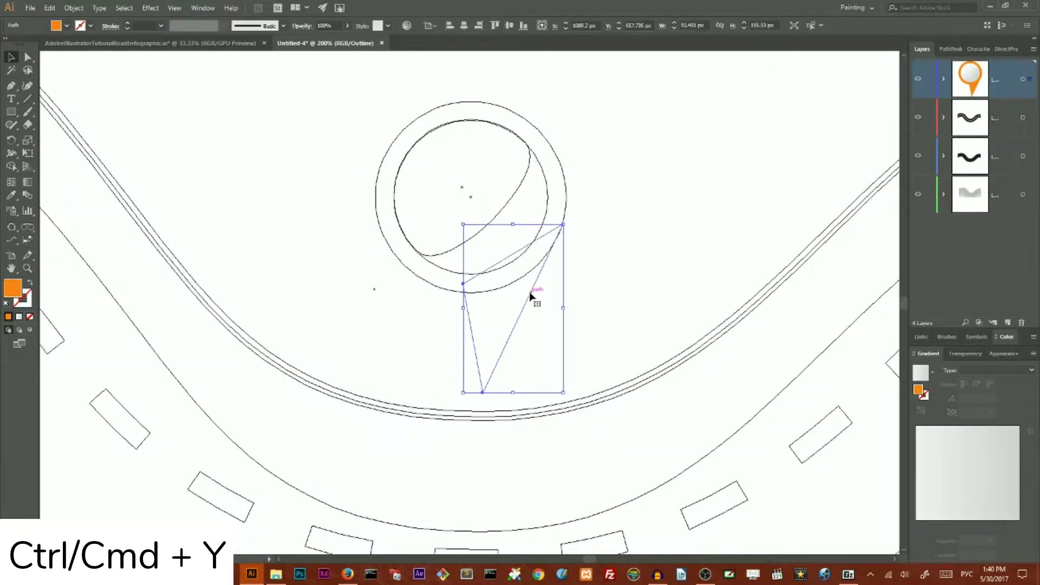
{"action": "left_click", "coordinate": [589, 218]}
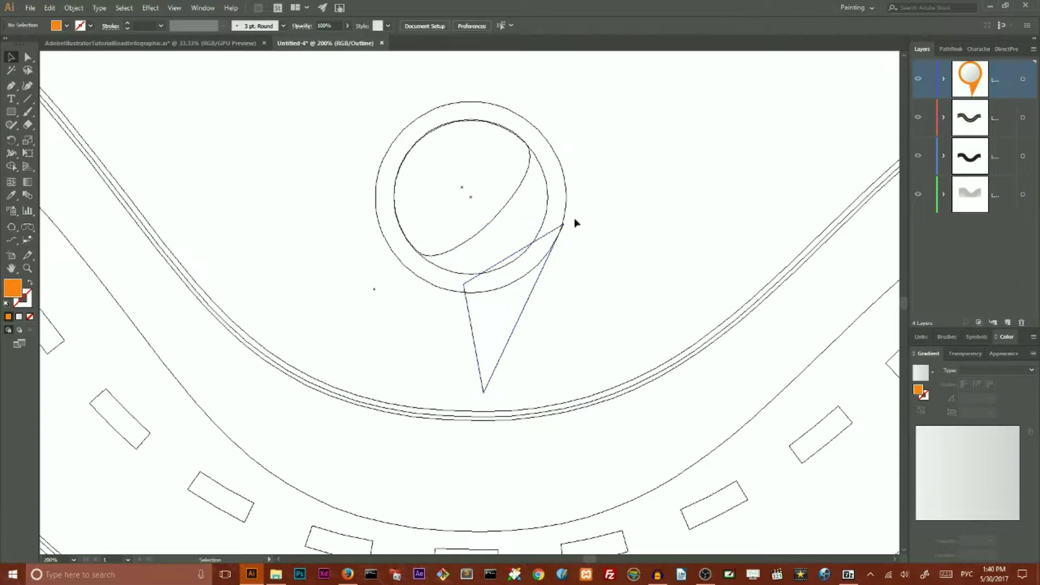
Step: Move the pointer's upper-right anchor point down along the outer circle so its long edge meets the circle's outline
{"action": "key", "text": "ctrl+="}
{"action": "key", "text": "a"}
{"action": "left_click", "coordinate": [656, 146]}
{"action": "left_click_drag", "start_coordinate": [657, 145], "coordinate": [650, 165]}
{"action": "left_click", "coordinate": [697, 140]}
{"action": "key", "text": "ctrl+z"}
{"action": "left_click", "coordinate": [666, 157]}
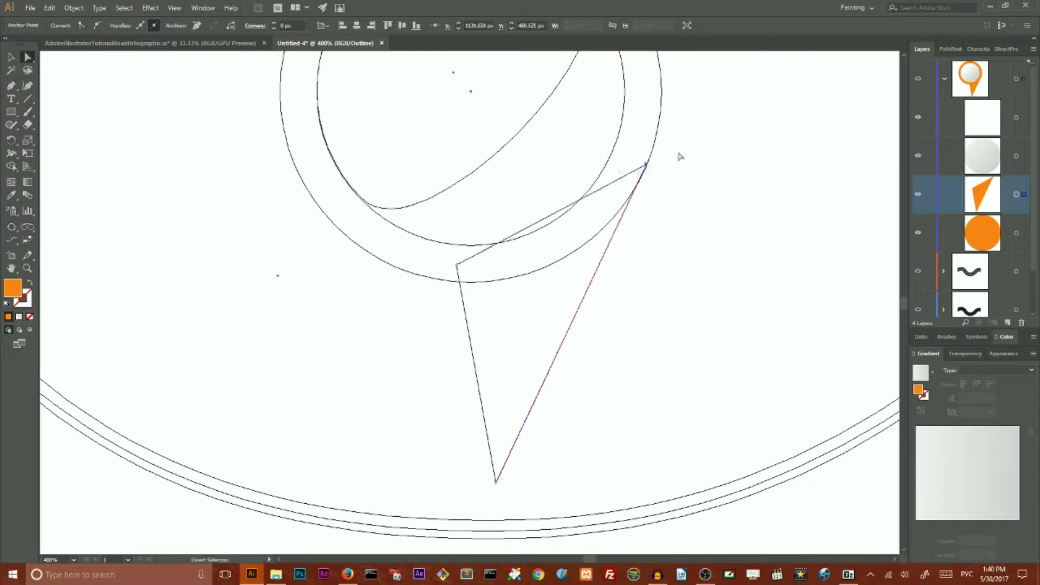
{"action": "left_click", "coordinate": [680, 156]}
Step: Unite the outer orange circle and the triangular pointer into a single shape
{"action": "left_click", "coordinate": [11, 57]}
{"action": "left_click_drag", "start_coordinate": [302, 237], "coordinate": [425, 303]}
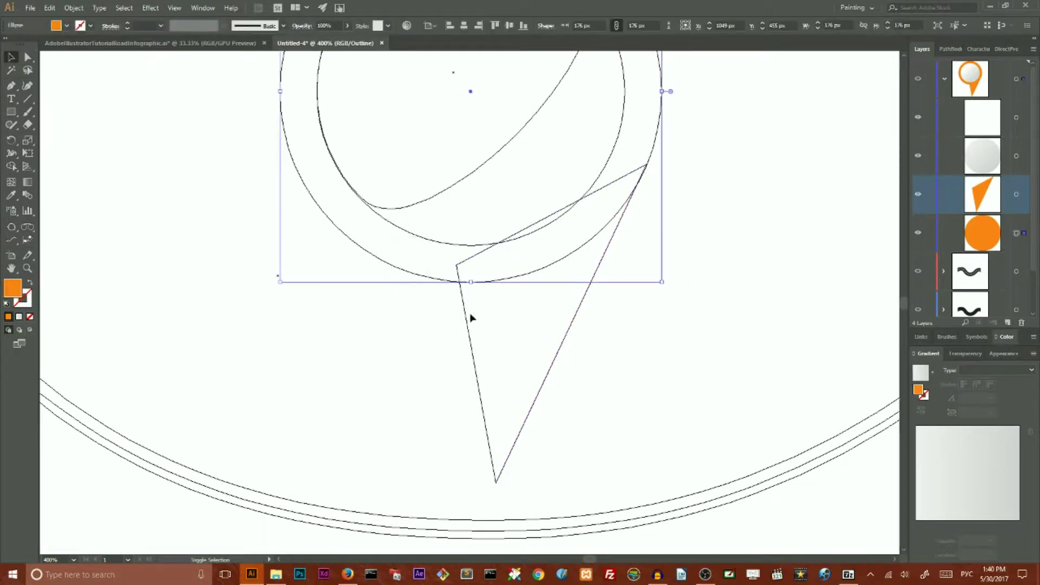
{"action": "left_click", "coordinate": [950, 49]}
{"action": "left_click", "coordinate": [923, 80]}
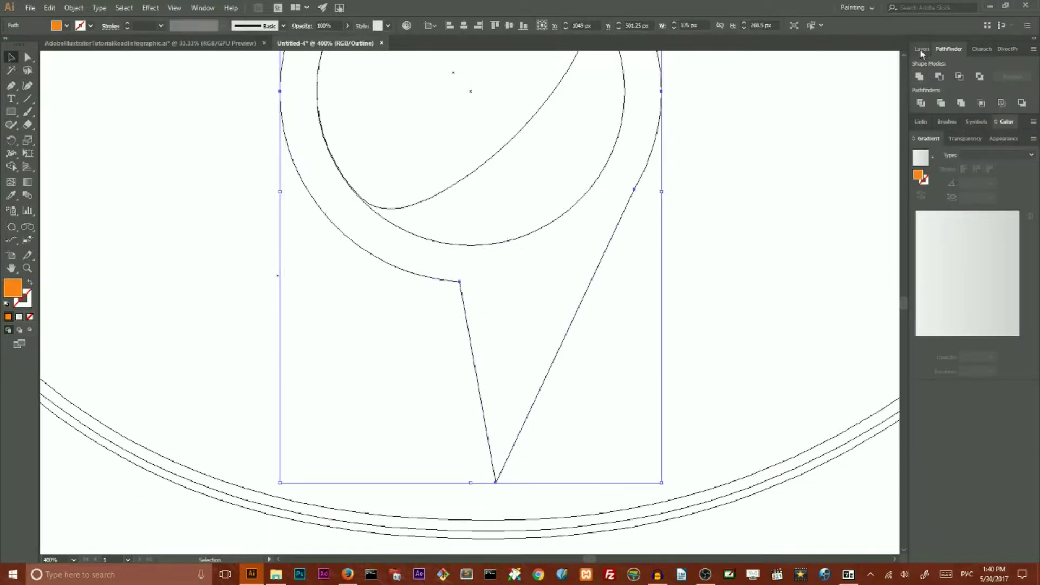
{"action": "left_click", "coordinate": [921, 50]}
Step: Return the artwork to the full-colour preview and deselect the pin shape
{"action": "key", "text": "a"}
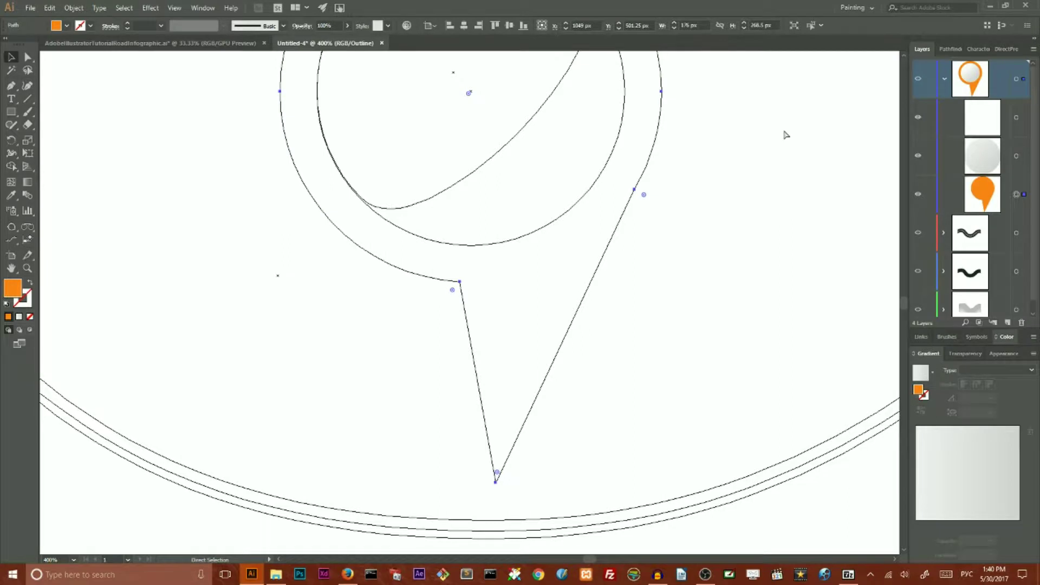
{"action": "key", "text": "ctrl+y"}
{"action": "key", "text": "v"}
{"action": "scroll", "coordinate": [785, 132], "scroll_direction": "up", "scroll_amount": 3}
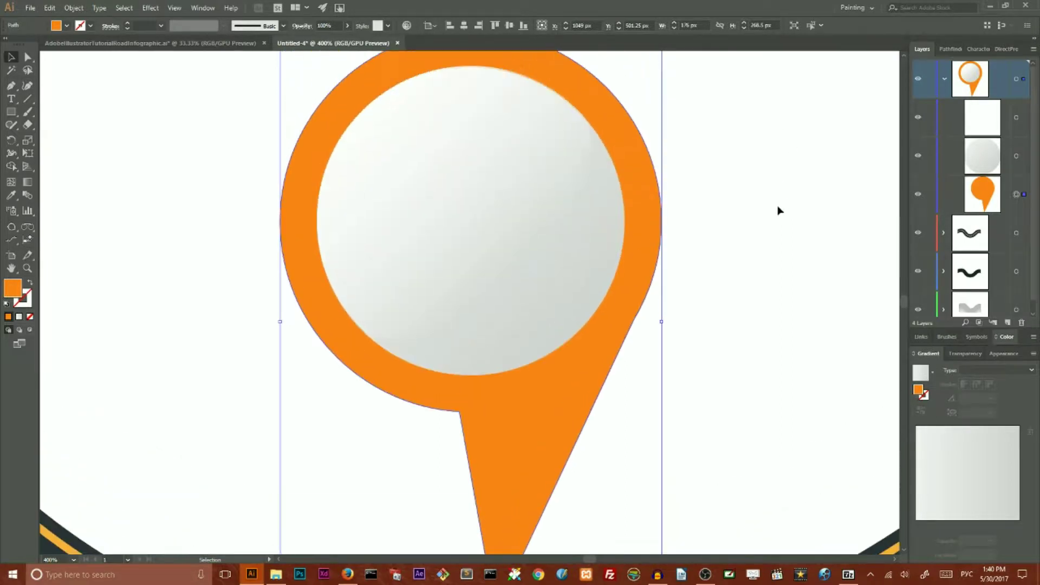
{"action": "left_click", "coordinate": [785, 208]}
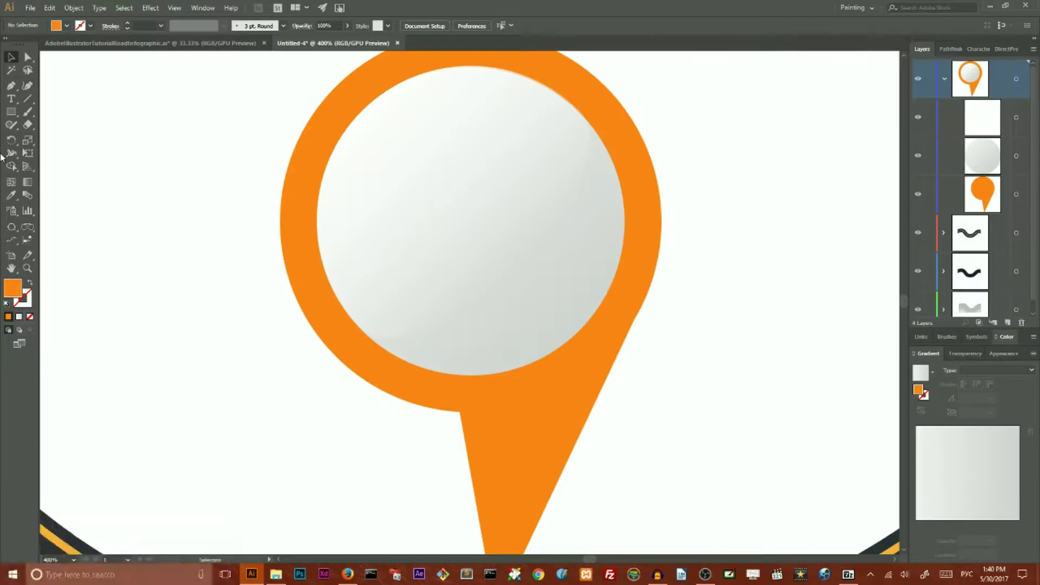
Step: Add the number 1 as 125 pt text and move it onto the marker's inner circle
{"action": "left_click", "coordinate": [11, 98]}
{"action": "left_click", "coordinate": [479, 226]}
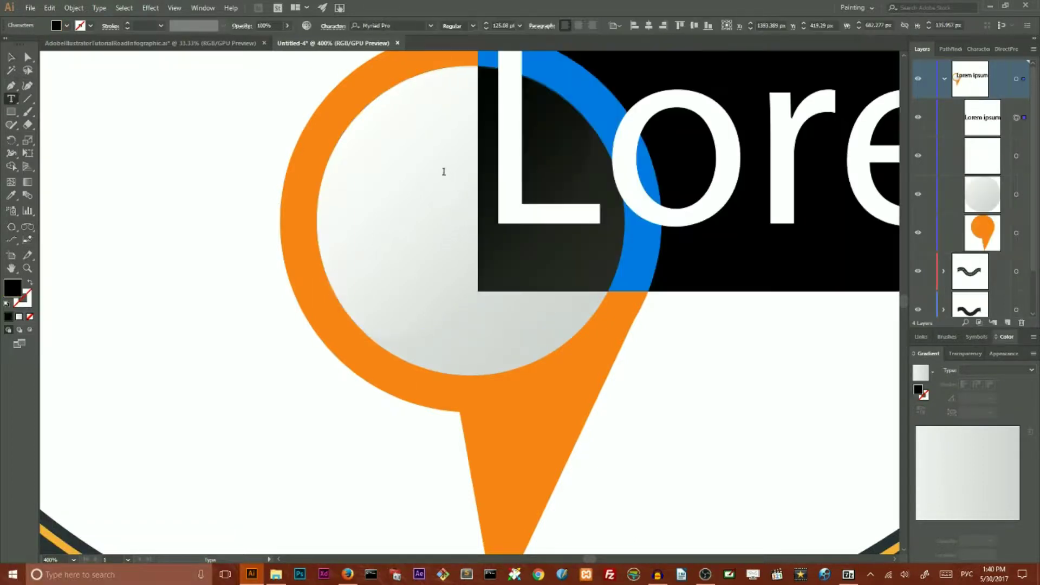
{"action": "key", "text": "ctrl+z"}
{"action": "left_click", "coordinate": [175, 170]}
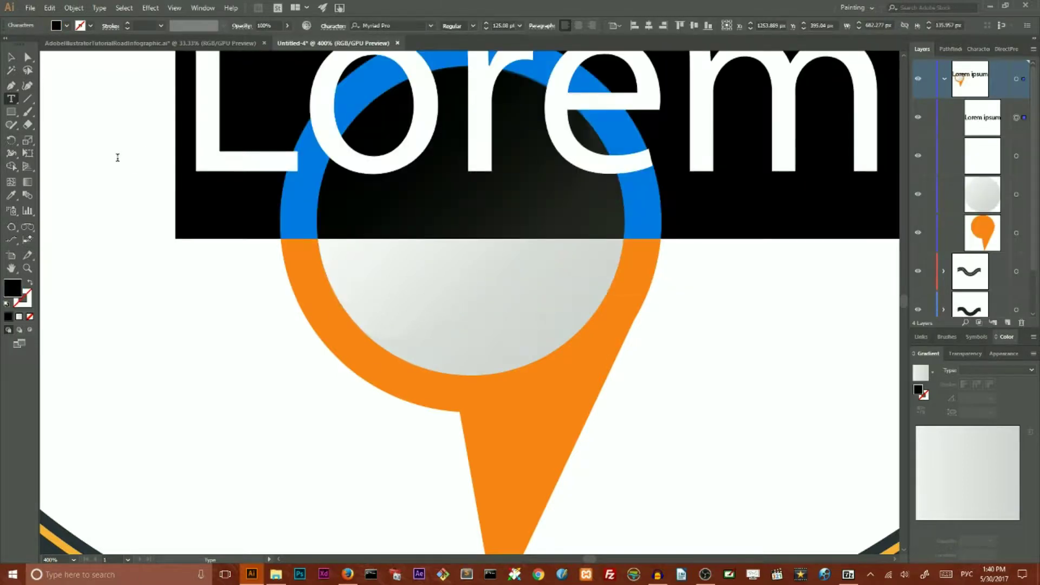
{"action": "scroll", "coordinate": [116, 223], "scroll_direction": "up", "scroll_amount": 3}
{"action": "key", "text": "BackSpace"}
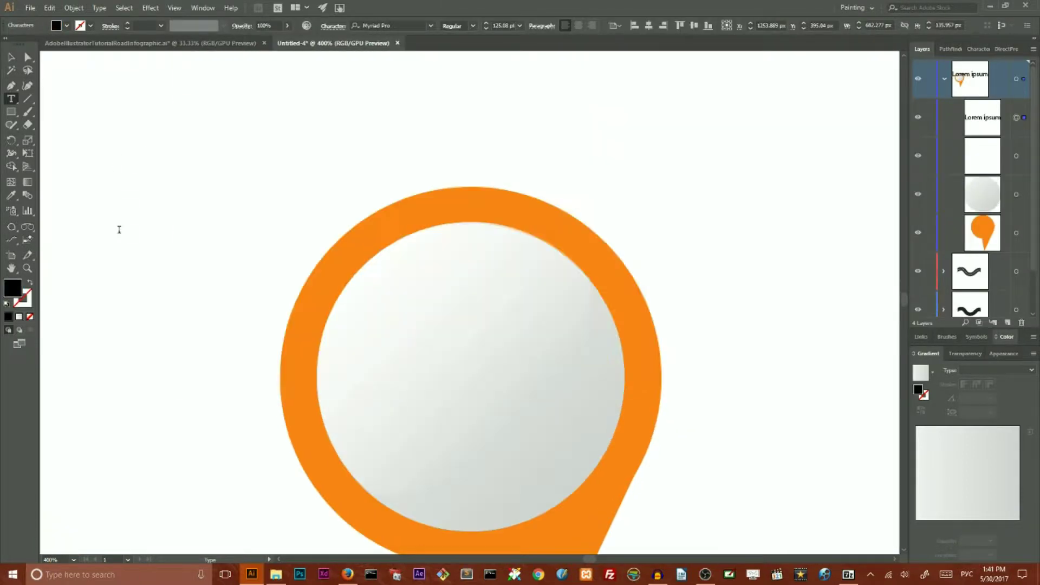
{"action": "type", "text": "1"}
{"action": "left_click", "coordinate": [11, 57]}
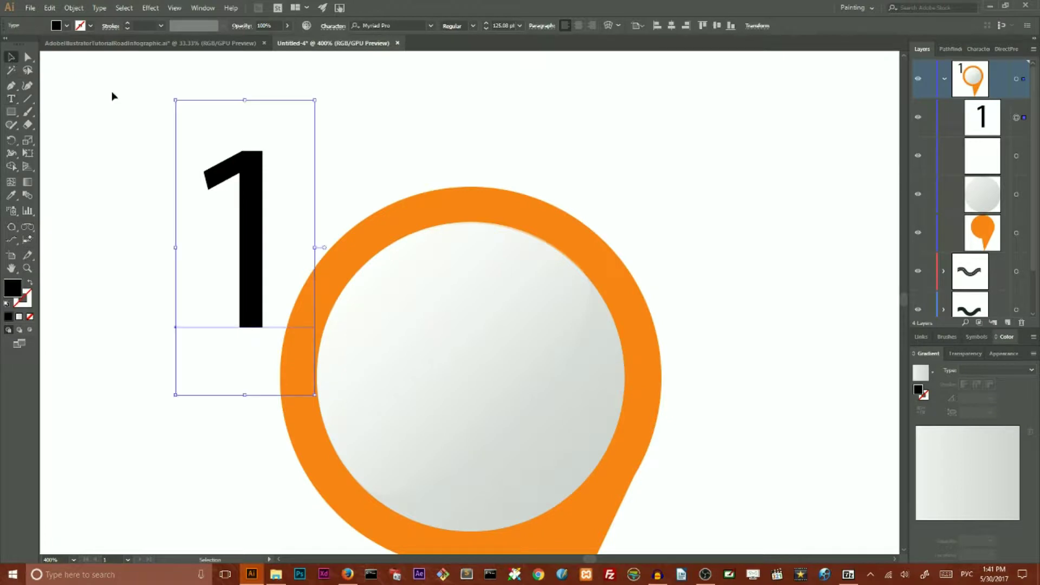
{"action": "left_click_drag", "start_coordinate": [240, 206], "coordinate": [480, 348]}
Step: Set the number's font to nevis Bold and shift it to the middle of the inner circle
{"action": "left_click", "coordinate": [396, 22]}
{"action": "type", "text": "nevis"}
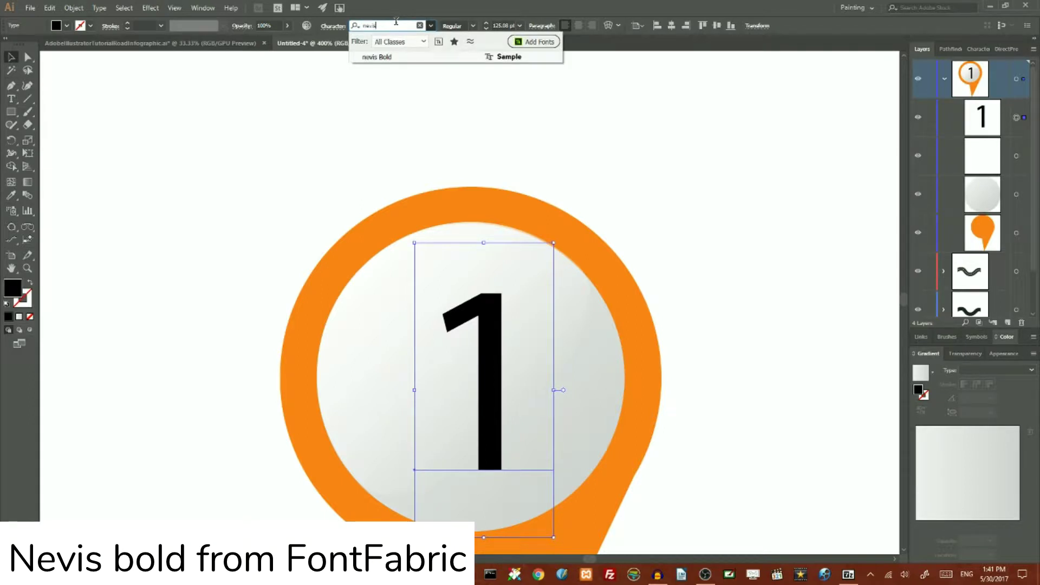
{"action": "left_click", "coordinate": [397, 57]}
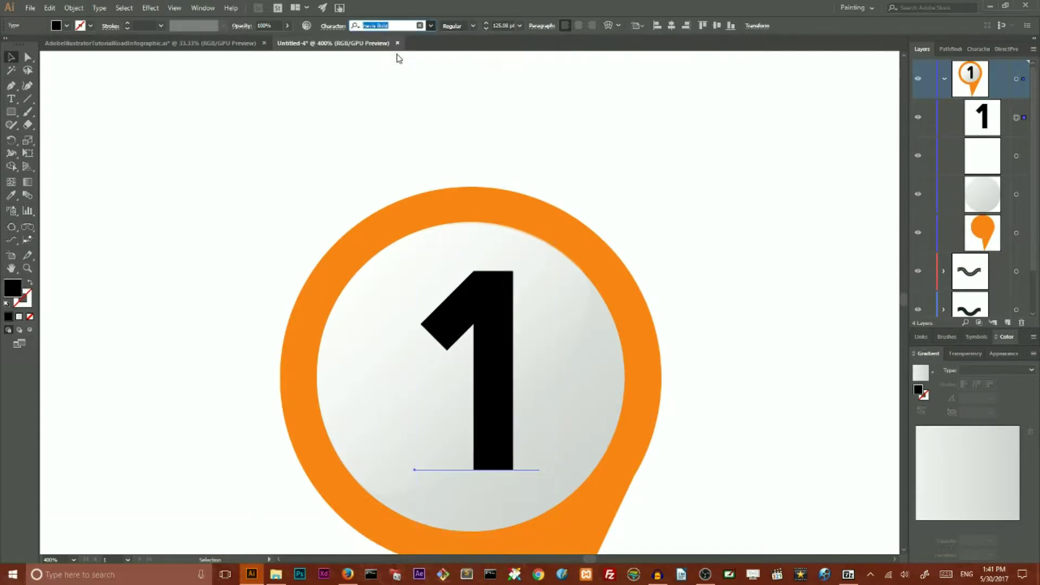
{"action": "scroll", "coordinate": [622, 188], "scroll_direction": "down", "scroll_amount": 3}
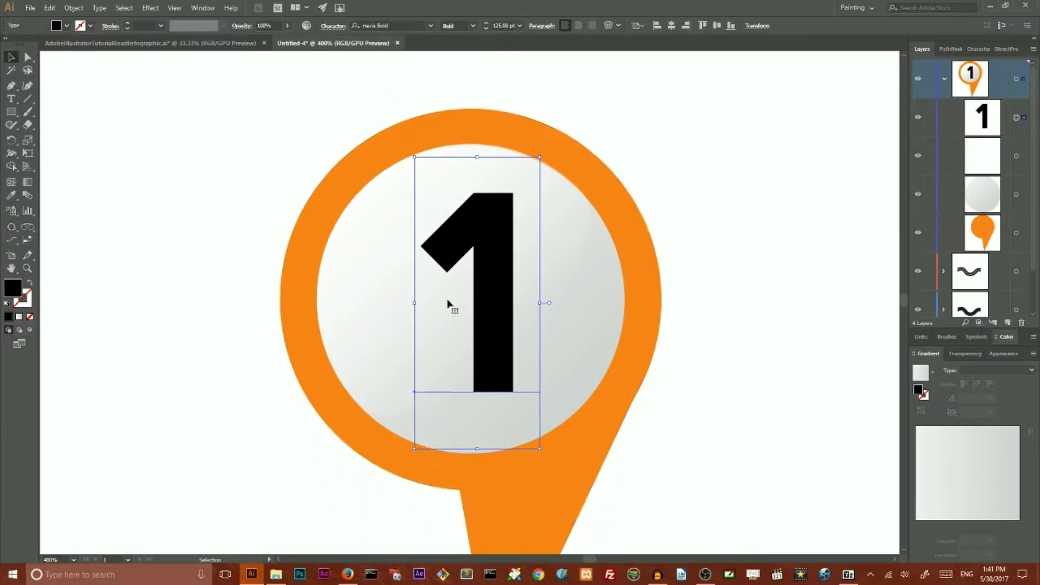
{"action": "left_click_drag", "start_coordinate": [483, 267], "coordinate": [474, 269]}
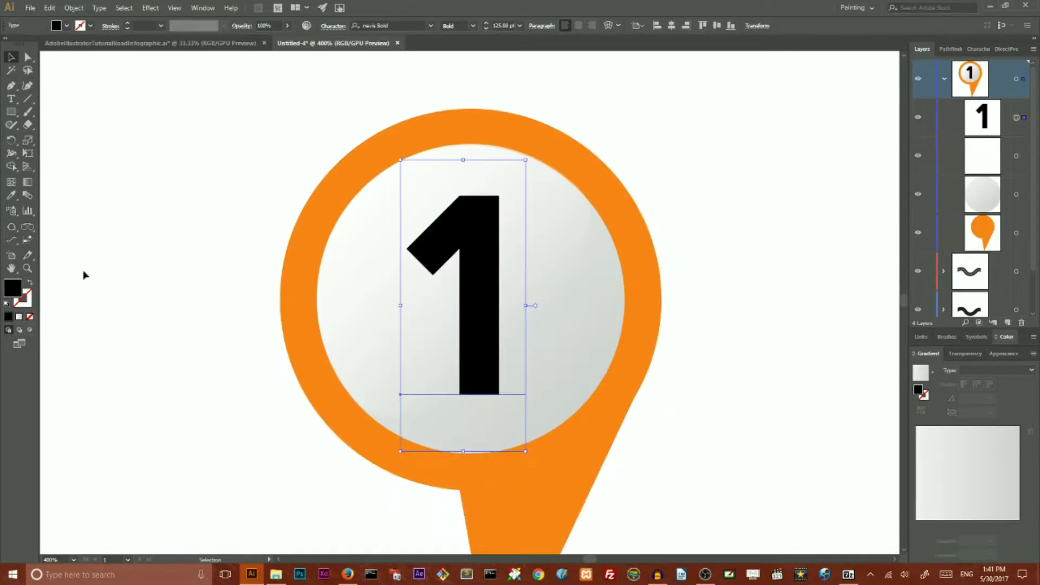
Step: Fill the number 1 with dark grey 595959 and deselect it
{"action": "double_click", "coordinate": [12, 292]}
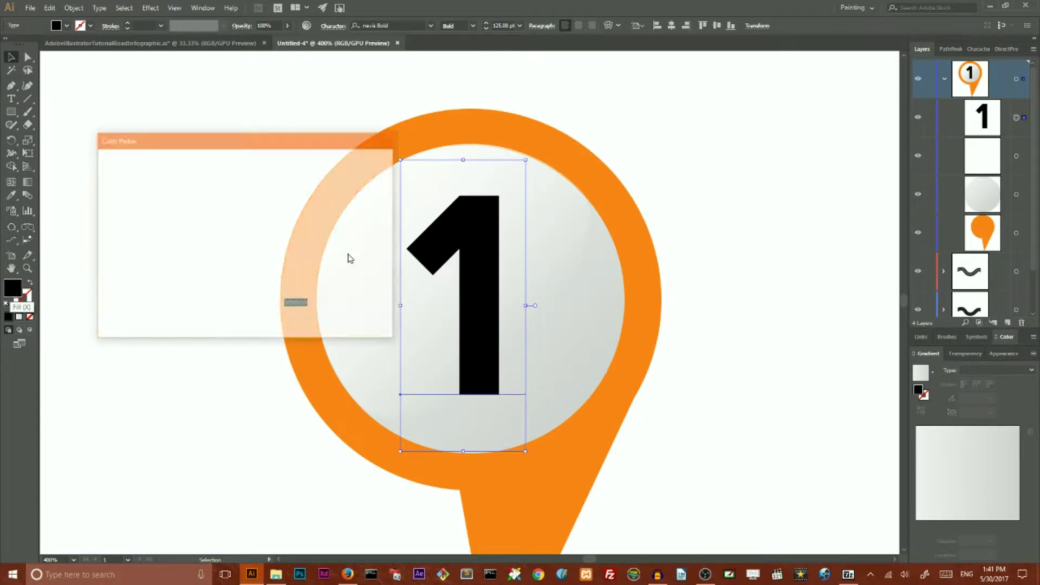
{"action": "left_click_drag", "start_coordinate": [156, 260], "coordinate": [102, 258]}
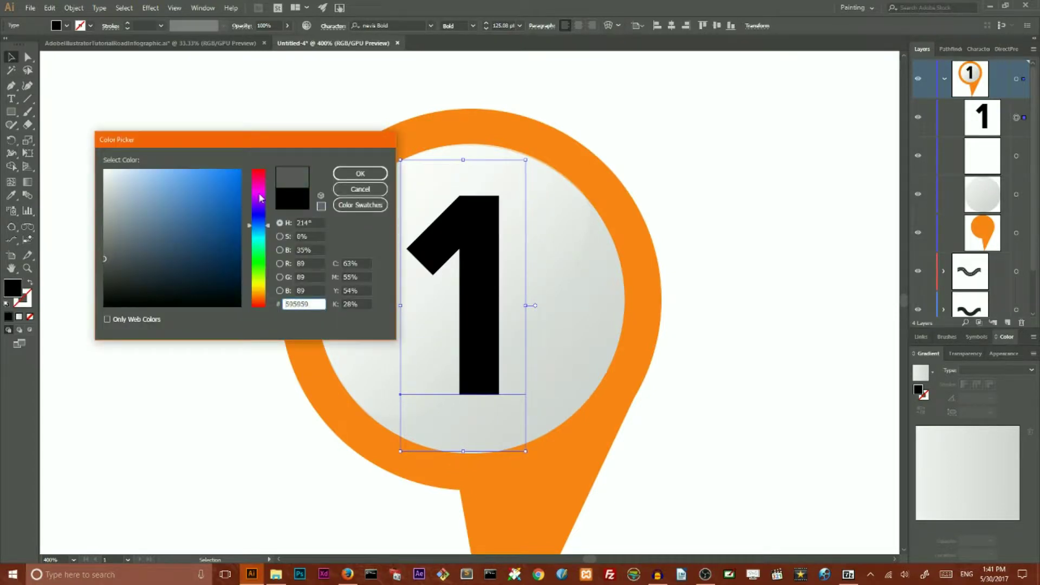
{"action": "left_click", "coordinate": [335, 177]}
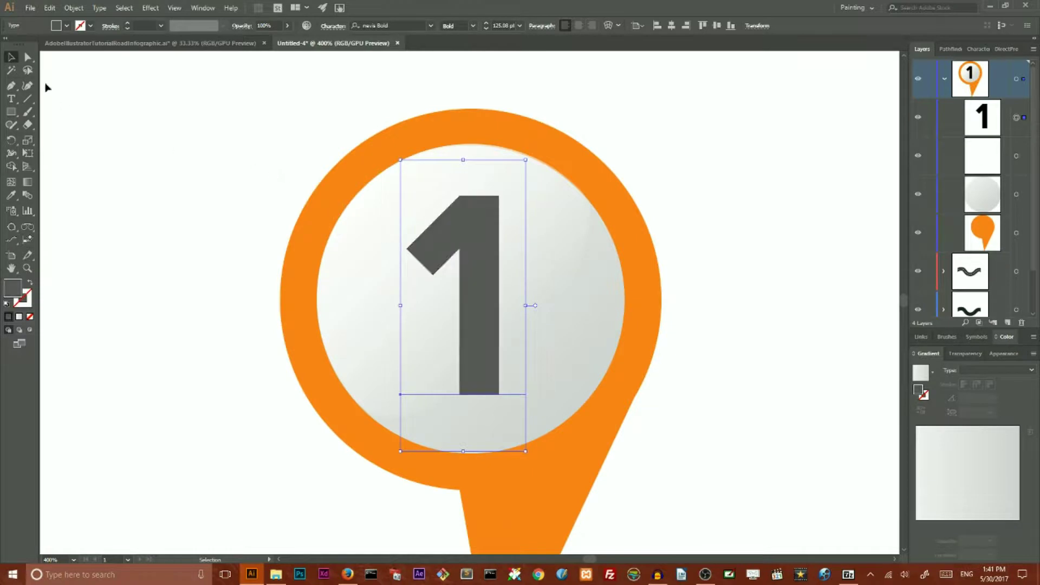
{"action": "left_click", "coordinate": [187, 98]}
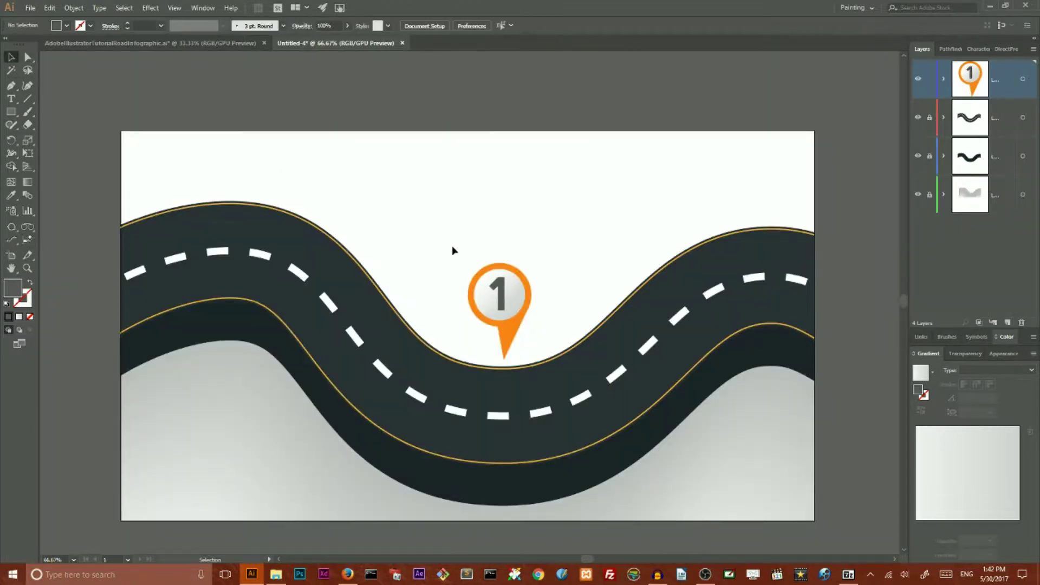
Step: Duplicate the orange marker twice so one pin stands on each crest of the road and one in the central dip
{"action": "left_click_drag", "start_coordinate": [515, 316], "coordinate": [254, 191]}
{"action": "left_click_drag", "start_coordinate": [254, 191], "coordinate": [746, 212]}
{"action": "left_click", "coordinate": [561, 330]}
Step: Recolor the middle marker's orange pin shape to lime green, hue about 75°, saturation about 83% and brightness 100%
{"action": "left_click", "coordinate": [494, 350]}
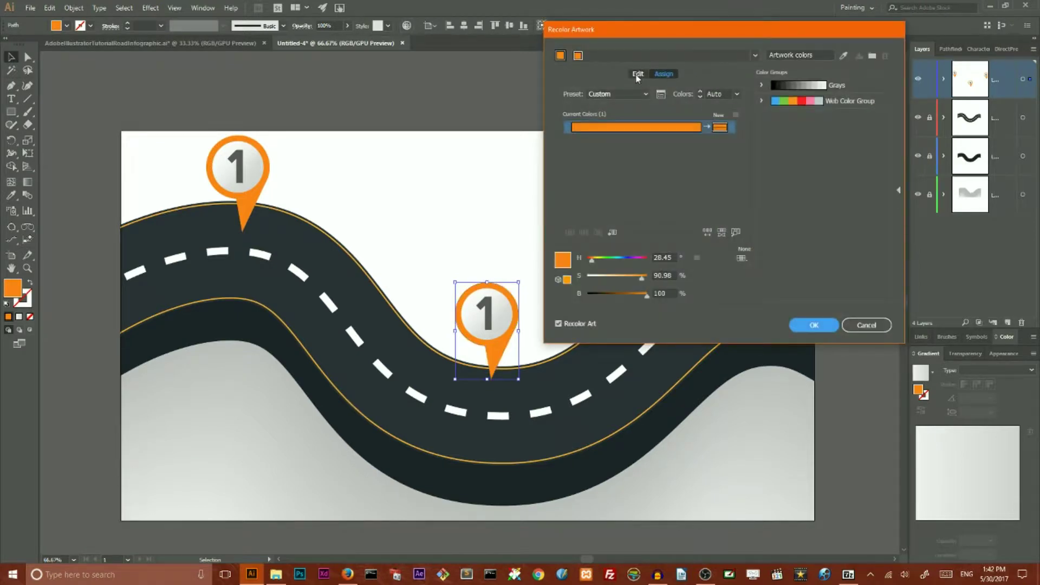
{"action": "left_click", "coordinate": [637, 76]}
{"action": "left_click_drag", "start_coordinate": [693, 117], "coordinate": [629, 122]}
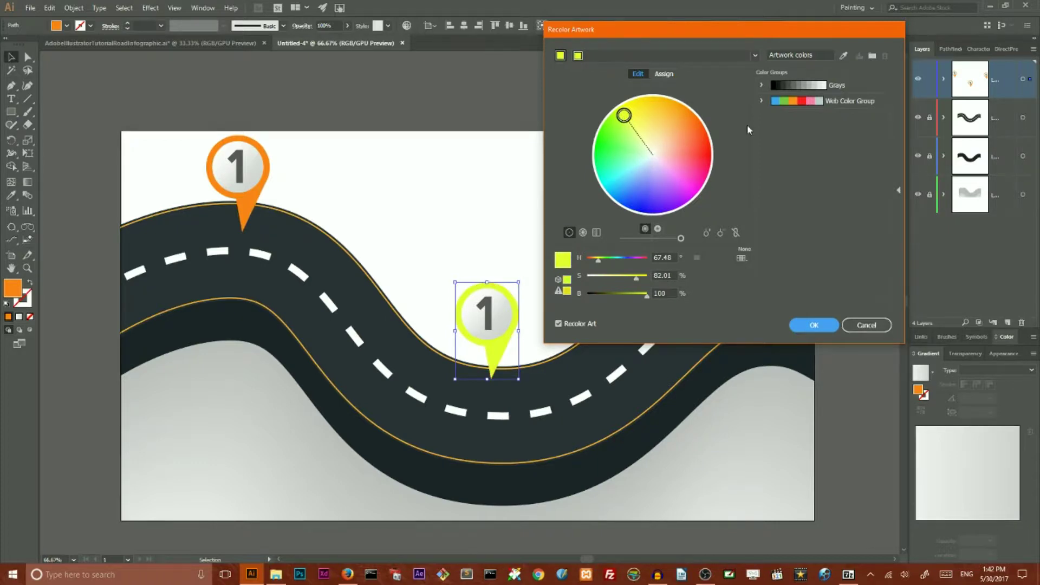
{"action": "left_click_drag", "start_coordinate": [623, 115], "coordinate": [619, 118]}
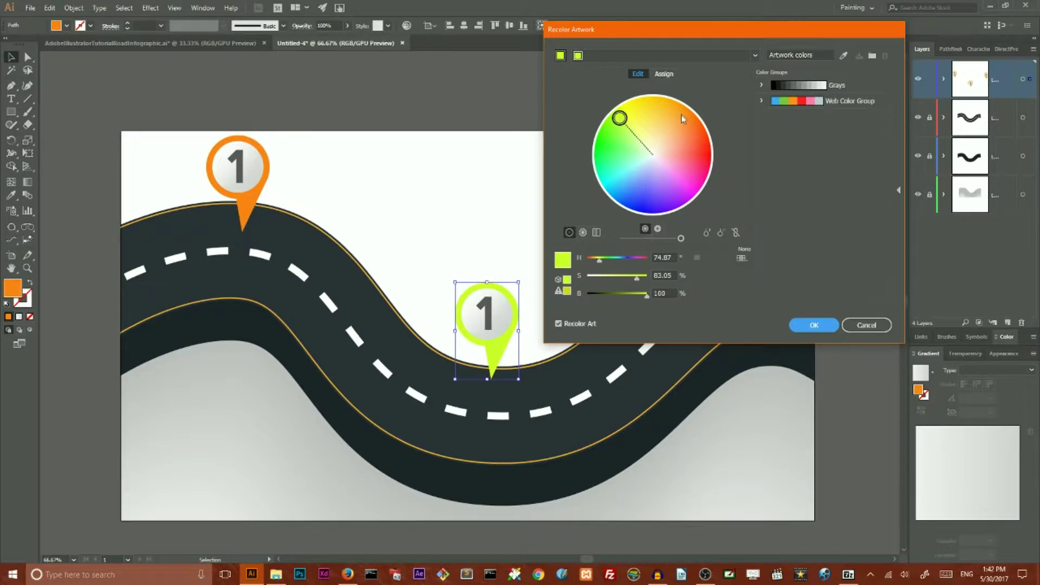
{"action": "left_click", "coordinate": [814, 326]}
Step: Recolor the right-hand marker's orange pin shape to bright cyan and deselect it
{"action": "left_click", "coordinate": [737, 228]}
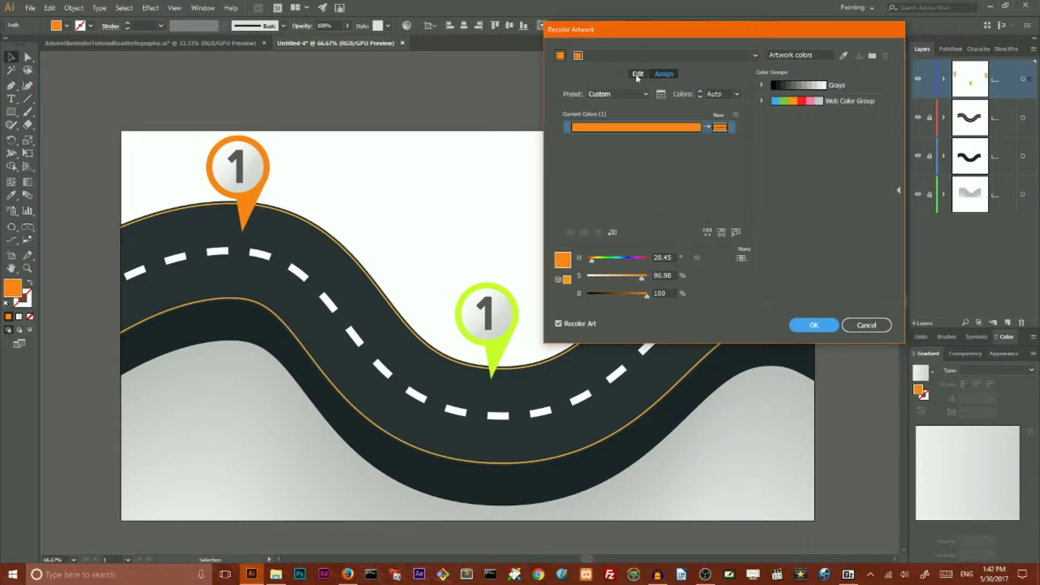
{"action": "left_click", "coordinate": [639, 75]}
{"action": "left_click_drag", "start_coordinate": [692, 124], "coordinate": [610, 182]}
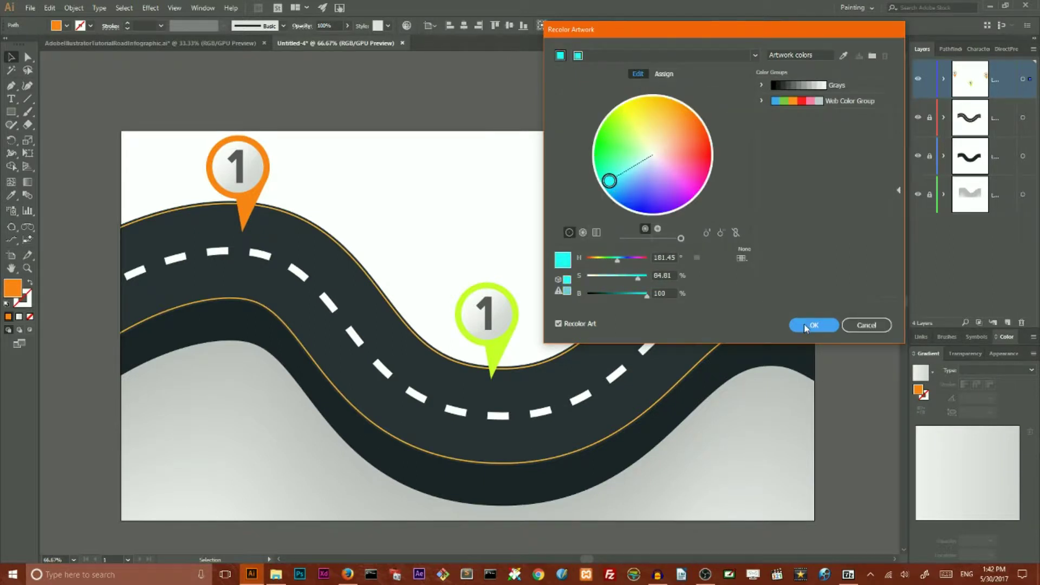
{"action": "left_click_drag", "start_coordinate": [619, 187], "coordinate": [618, 187]}
{"action": "left_click", "coordinate": [813, 325]}
{"action": "left_click", "coordinate": [804, 128]}
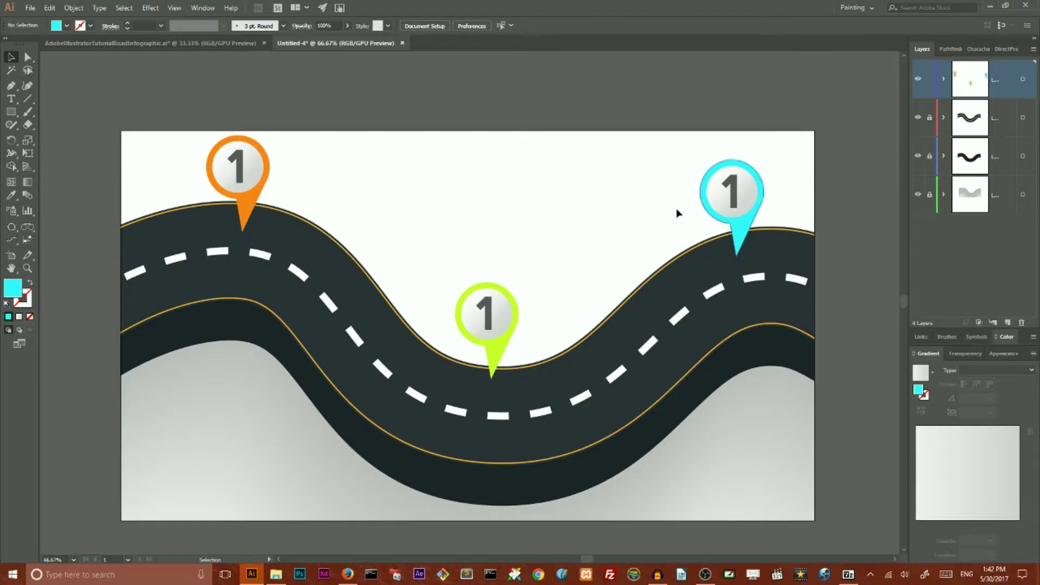
Step: Replace the number on the lime green marker with 2 and deselect the text
{"action": "key", "text": "t"}
{"action": "left_click", "coordinate": [489, 307]}
{"action": "key", "text": "BackSpace"}
{"action": "type", "text": "2"}
{"action": "key", "text": "Escape"}
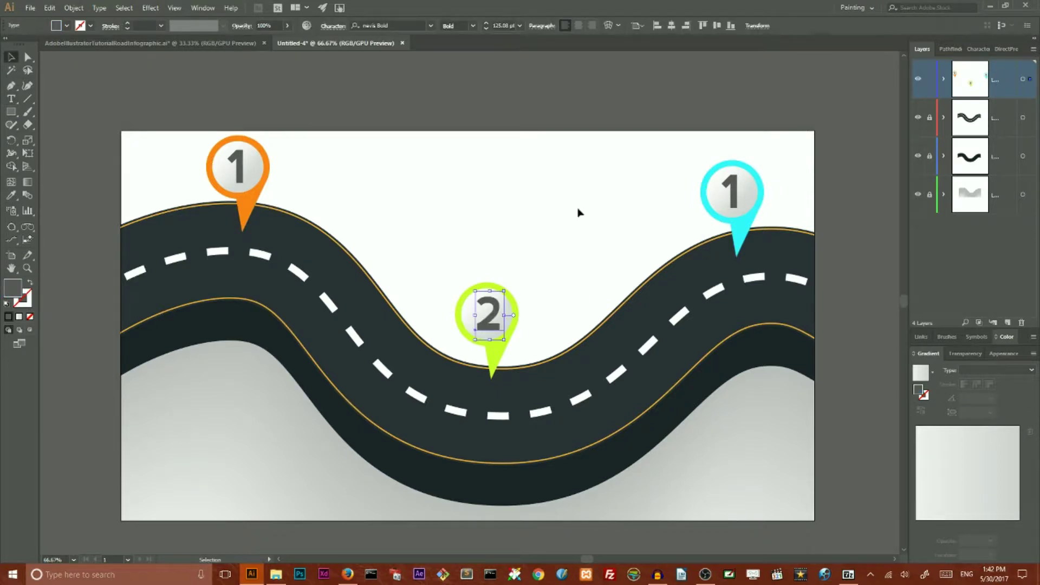
{"action": "left_click", "coordinate": [590, 214]}
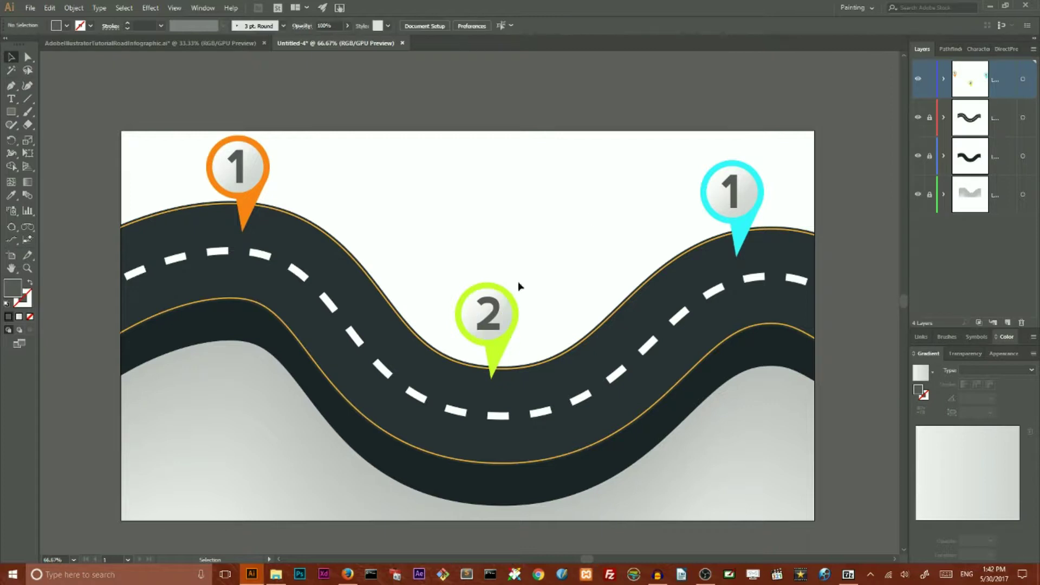
Step: Replace the number on the cyan marker with 3 and shift it to the middle of the inner circle
{"action": "key", "text": "t"}
{"action": "left_click", "coordinate": [735, 196]}
{"action": "key", "text": "BackSpace"}
{"action": "type", "text": "3"}
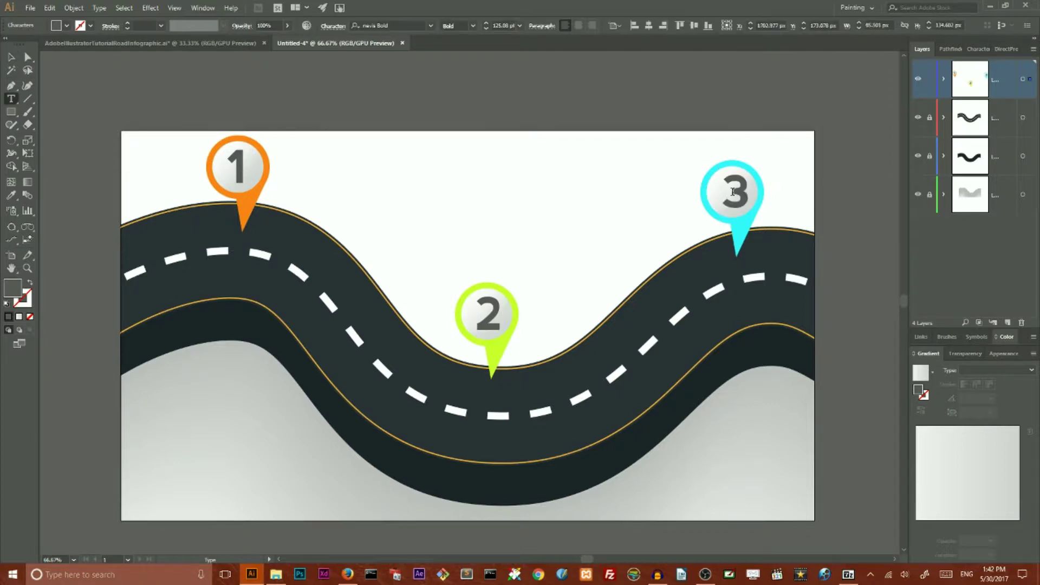
{"action": "key", "text": "Escape"}
{"action": "left_click", "coordinate": [775, 172]}
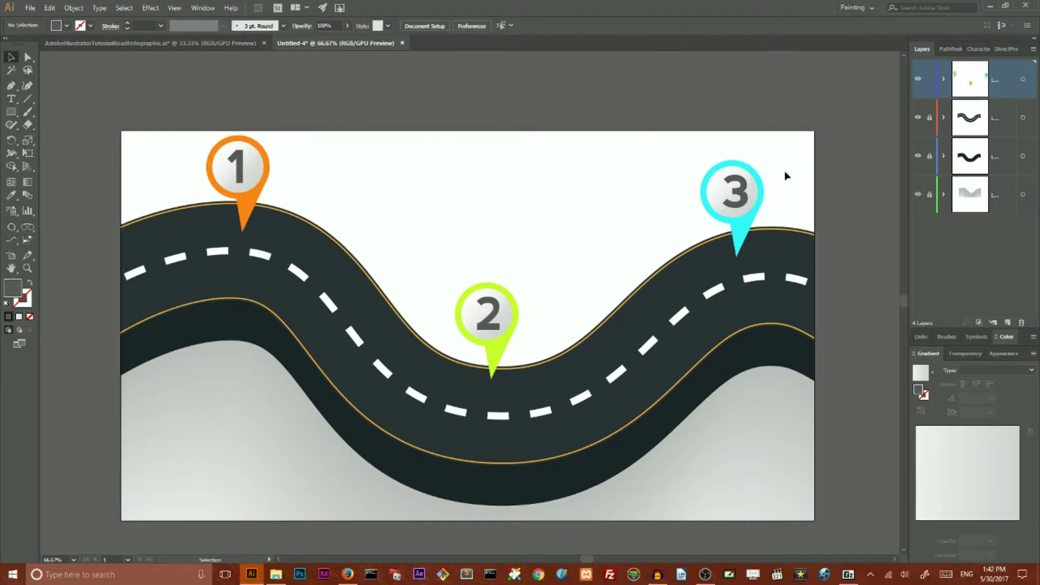
{"action": "left_click_drag", "start_coordinate": [742, 197], "coordinate": [739, 197]}
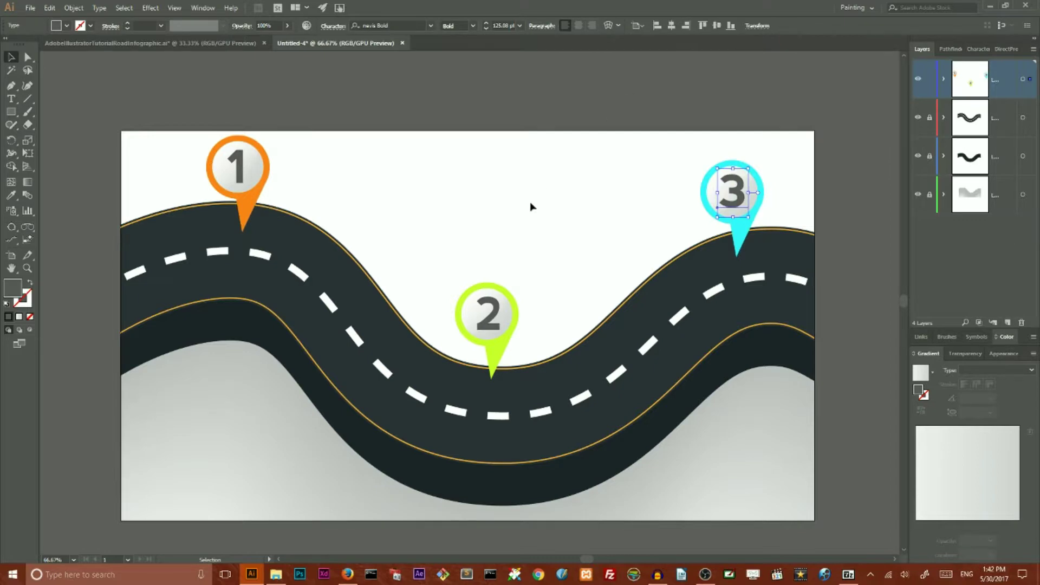
{"action": "left_click", "coordinate": [490, 312]}
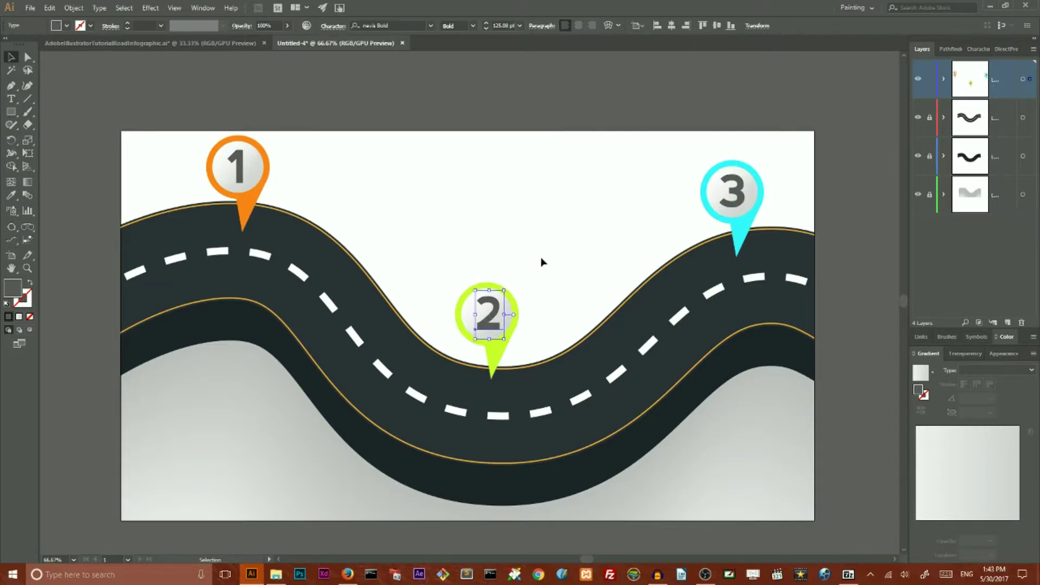
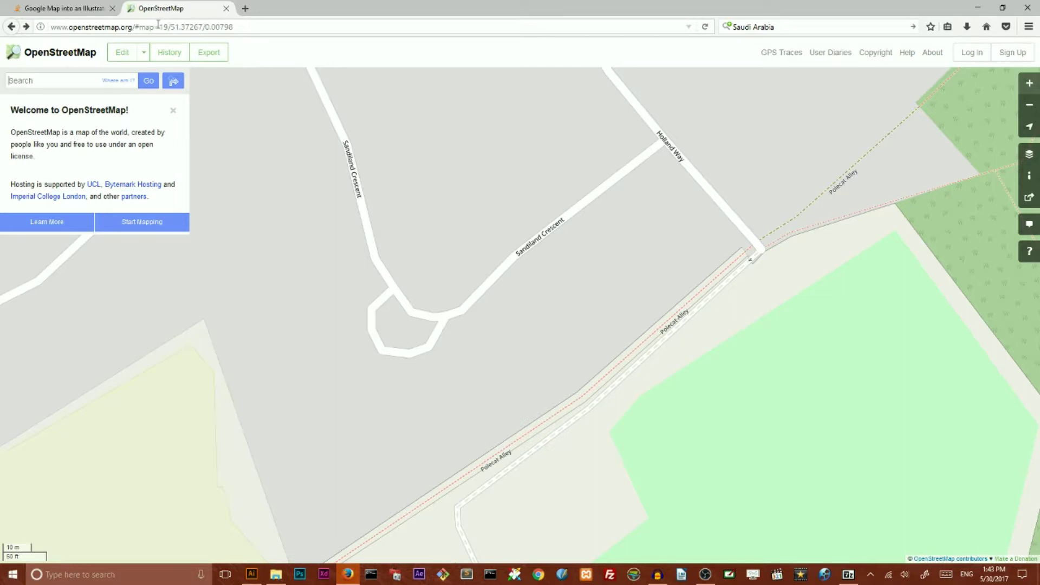
Step: Switch to OpenStreetMap in the browser and browse the map for a suitable street area around Holtye Road
{"action": "scroll", "coordinate": [442, 258], "scroll_direction": "down", "scroll_amount": 2}
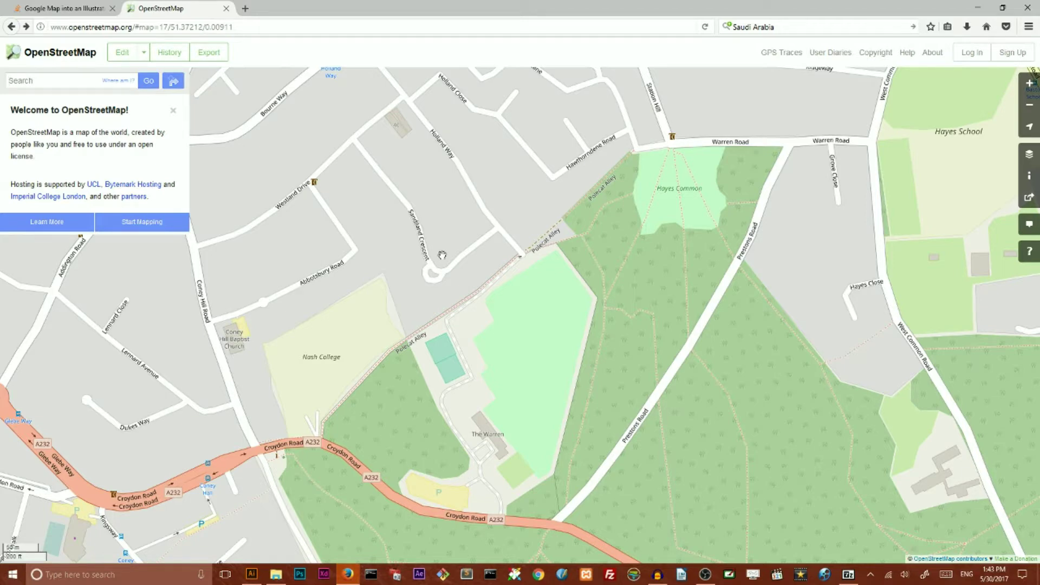
{"action": "scroll", "coordinate": [442, 256], "scroll_direction": "down", "scroll_amount": 1}
{"action": "scroll", "coordinate": [442, 255], "scroll_direction": "down", "scroll_amount": 2}
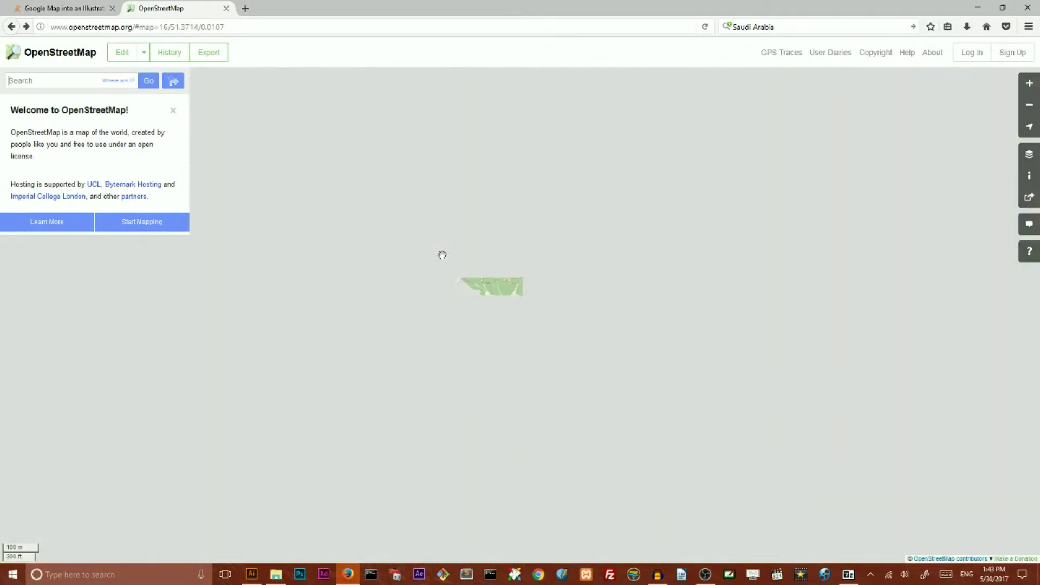
{"action": "scroll", "coordinate": [442, 255], "scroll_direction": "down", "scroll_amount": 4}
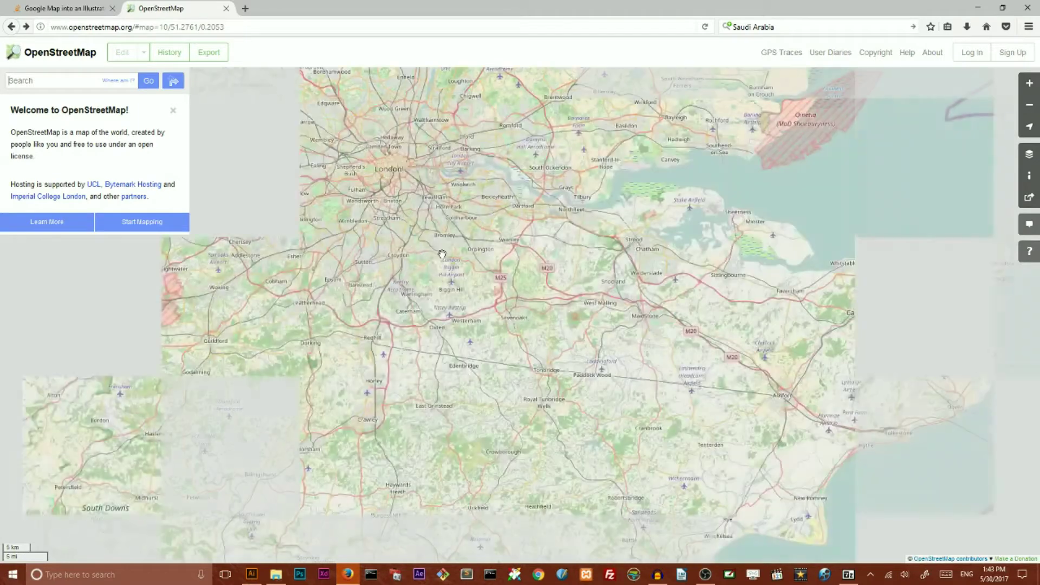
{"action": "scroll", "coordinate": [442, 254], "scroll_direction": "down", "scroll_amount": 1}
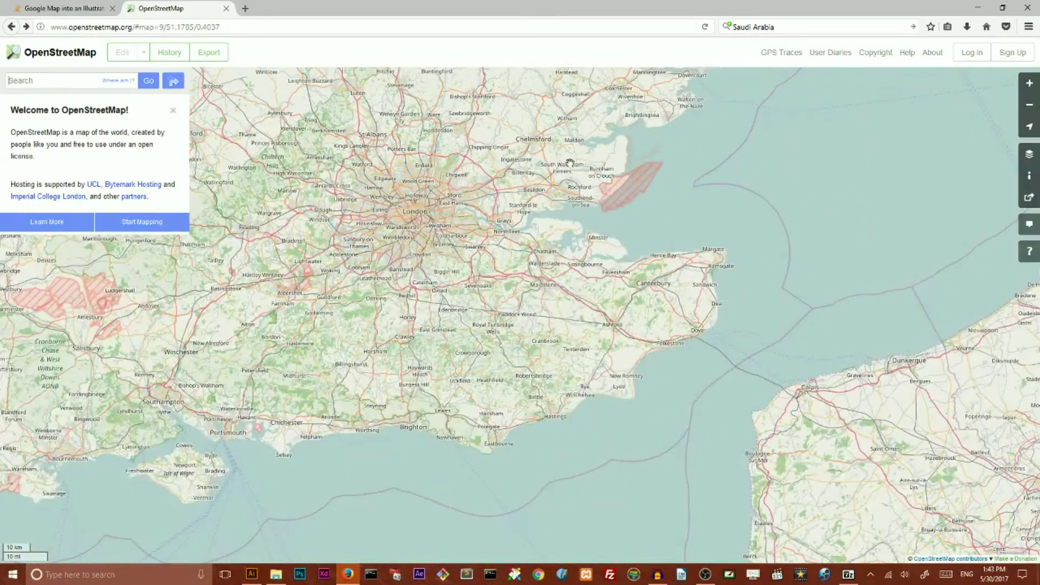
{"action": "scroll", "coordinate": [398, 315], "scroll_direction": "up", "scroll_amount": 2}
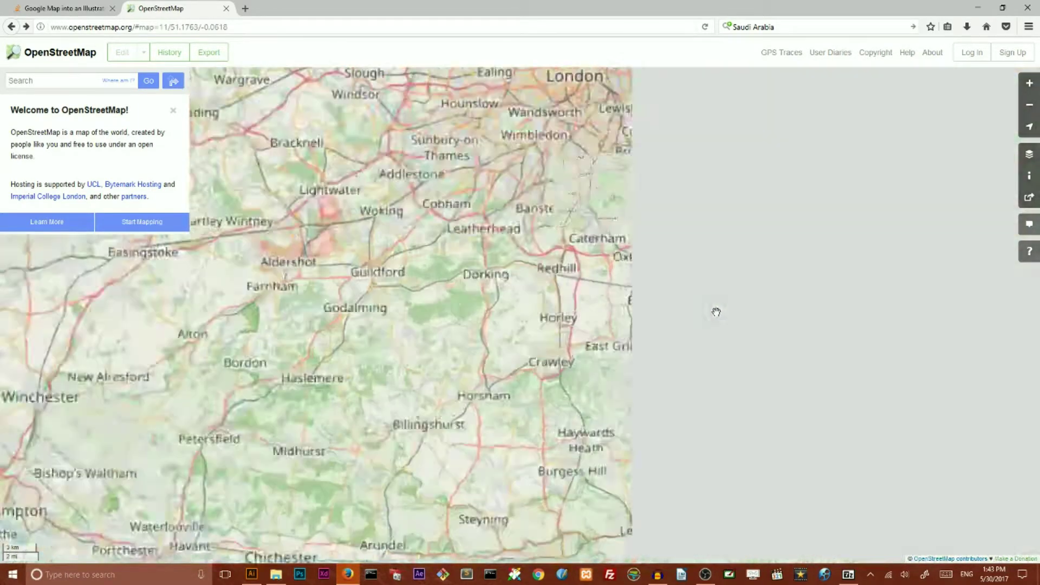
{"action": "scroll", "coordinate": [716, 312], "scroll_direction": "down", "scroll_amount": 2}
{"action": "scroll", "coordinate": [628, 324], "scroll_direction": "up", "scroll_amount": 5}
{"action": "scroll", "coordinate": [629, 324], "scroll_direction": "up", "scroll_amount": 5}
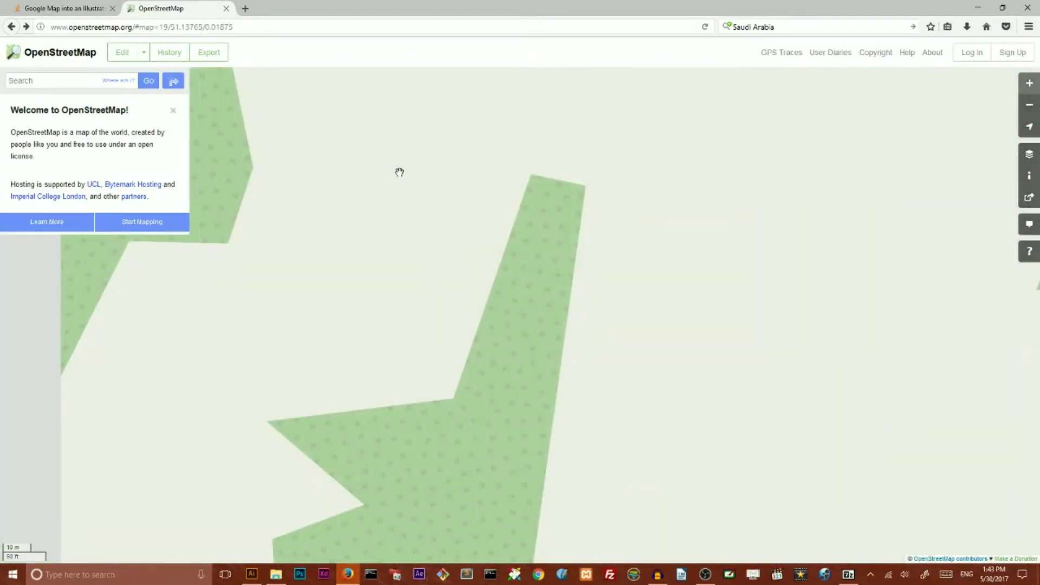
{"action": "scroll", "coordinate": [452, 202], "scroll_direction": "down", "scroll_amount": 2}
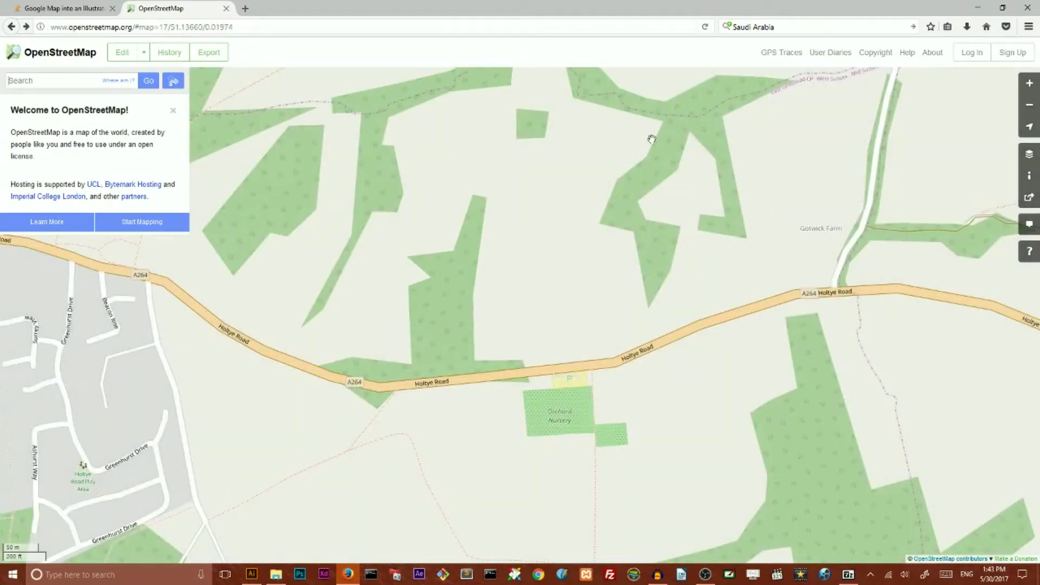
{"action": "left_click_drag", "start_coordinate": [400, 222], "coordinate": [737, 213]}
{"action": "left_click_drag", "start_coordinate": [681, 251], "coordinate": [791, 209]}
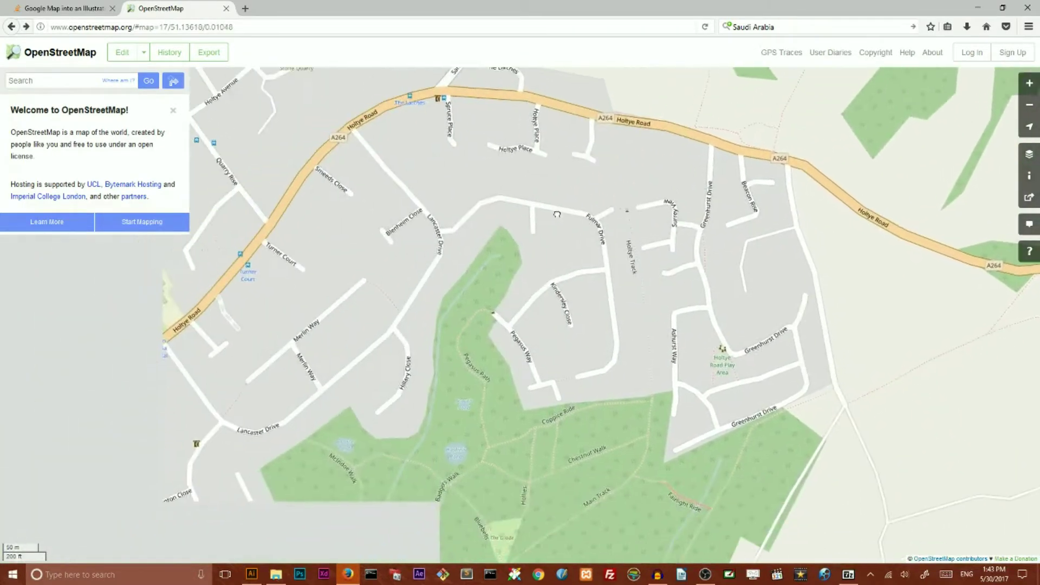
{"action": "left_click_drag", "start_coordinate": [418, 228], "coordinate": [520, 234]}
{"action": "left_click_drag", "start_coordinate": [404, 249], "coordinate": [405, 307]}
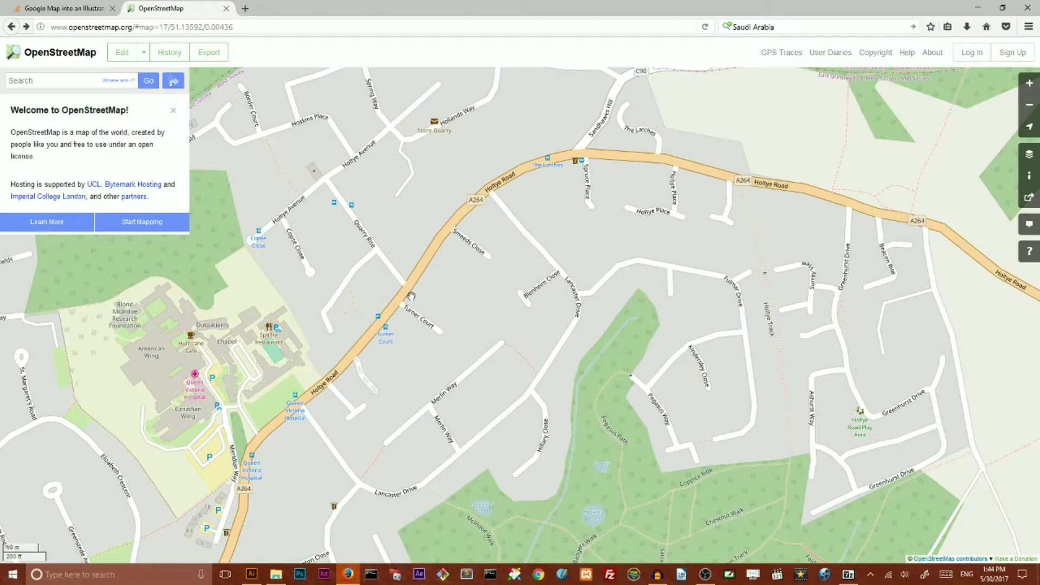
Step: Try to download the Holtye Road map view as an SVG image at scale 1:2850, and return to the map
{"action": "left_click", "coordinate": [1029, 199]}
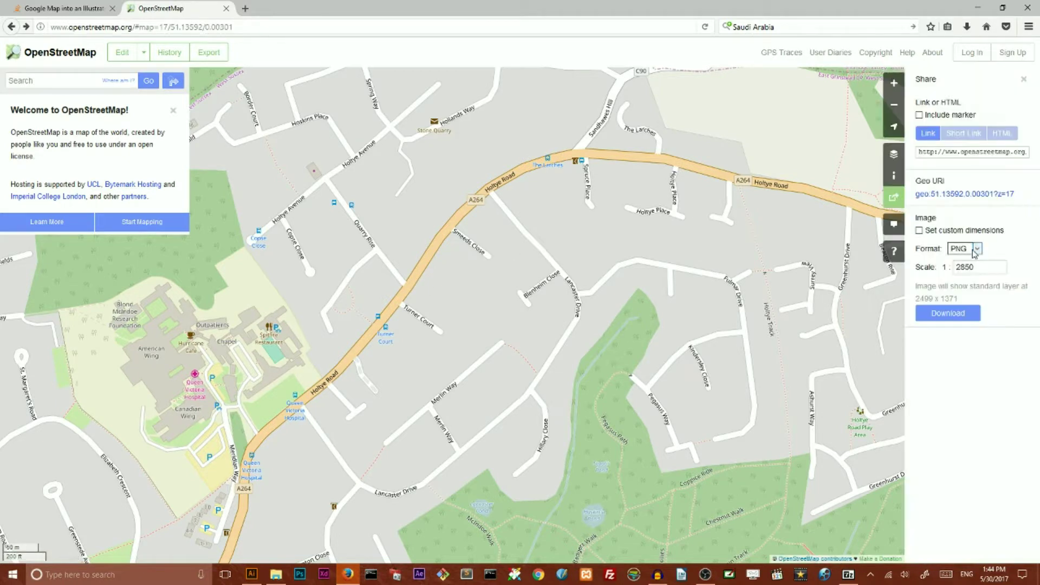
{"action": "left_click", "coordinate": [973, 249]}
{"action": "left_click", "coordinate": [970, 278]}
{"action": "left_click", "coordinate": [944, 317]}
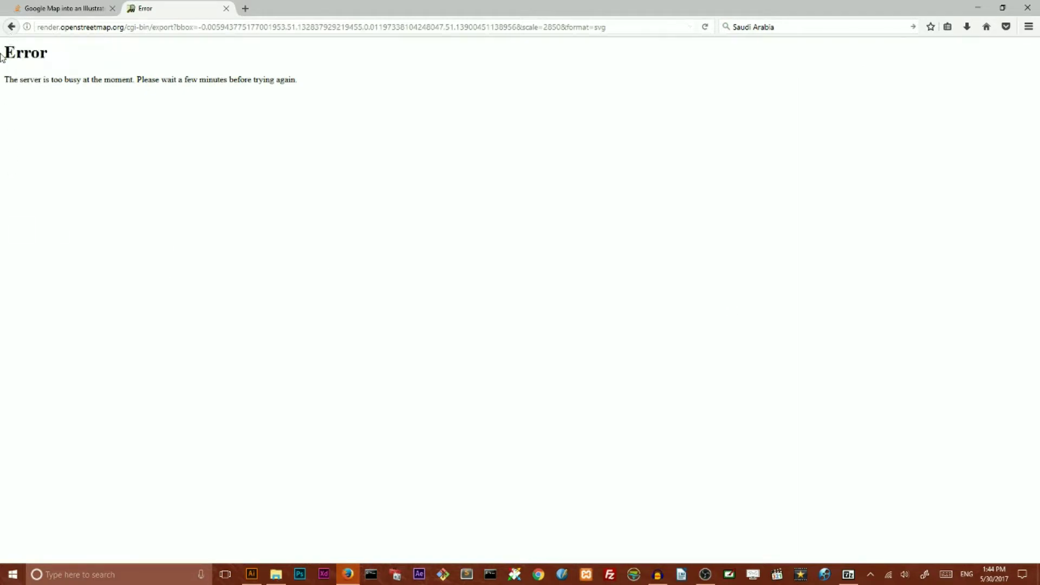
{"action": "left_click_drag", "start_coordinate": [2, 80], "coordinate": [318, 86]}
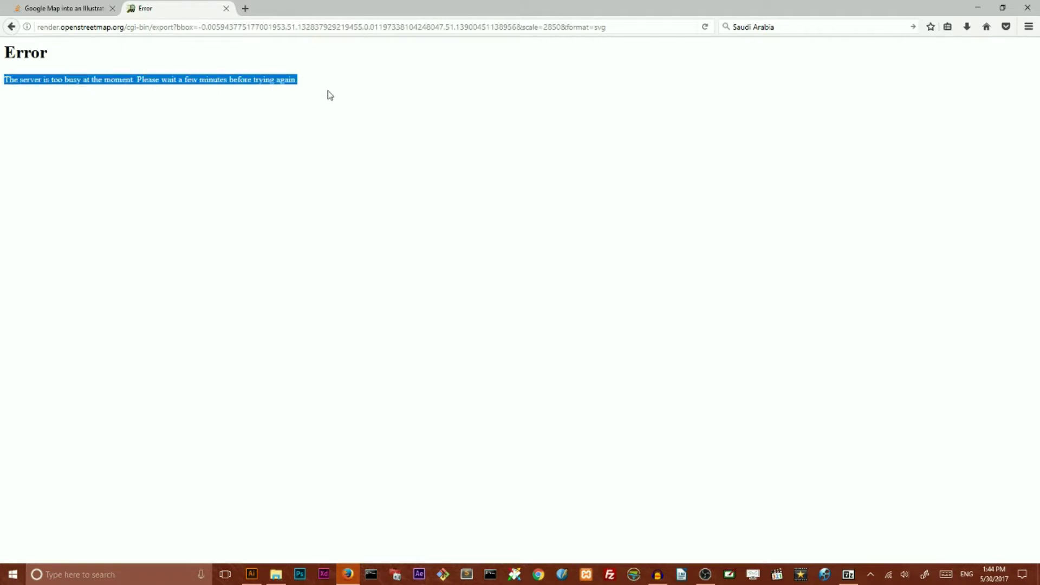
{"action": "left_click", "coordinate": [339, 102]}
{"action": "left_click", "coordinate": [11, 26]}
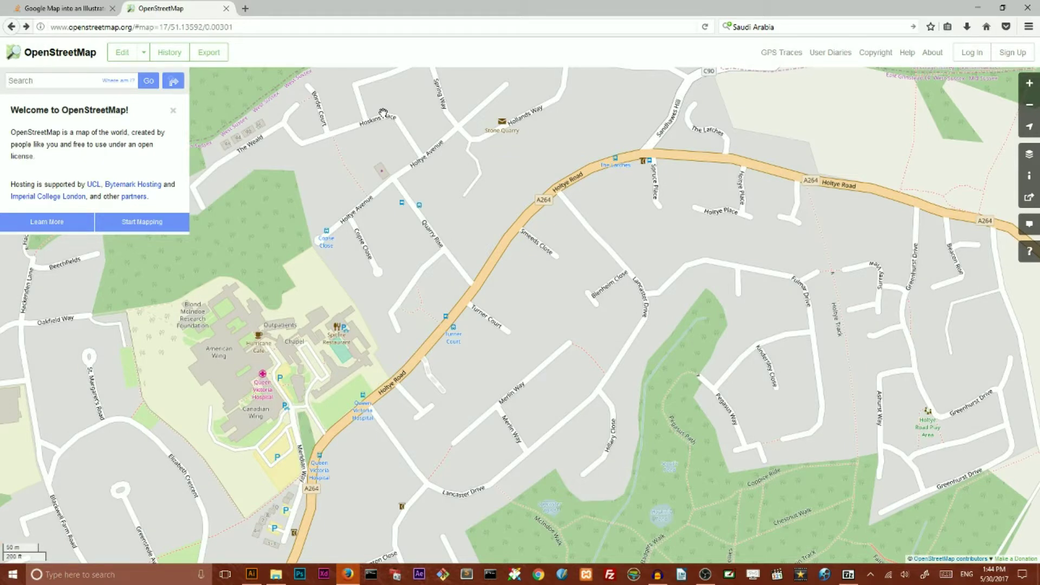
Step: Open bbbike.org in a new browser tab and refuse the site access to the location
{"action": "double_click", "coordinate": [273, 5]}
{"action": "type", "text": "bbbike.or"}
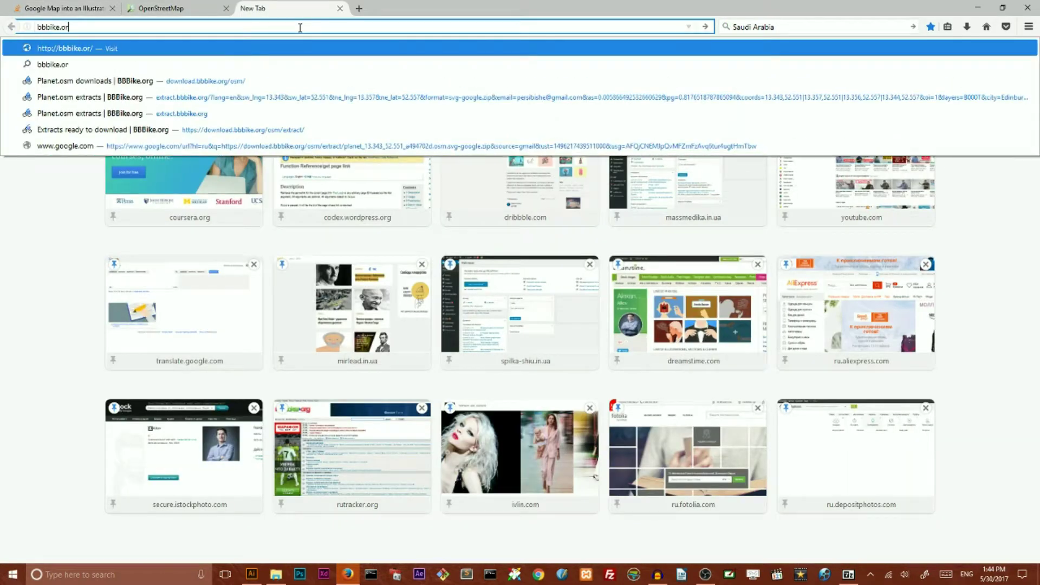
{"action": "type", "text": "g"}
{"action": "key", "text": "Return"}
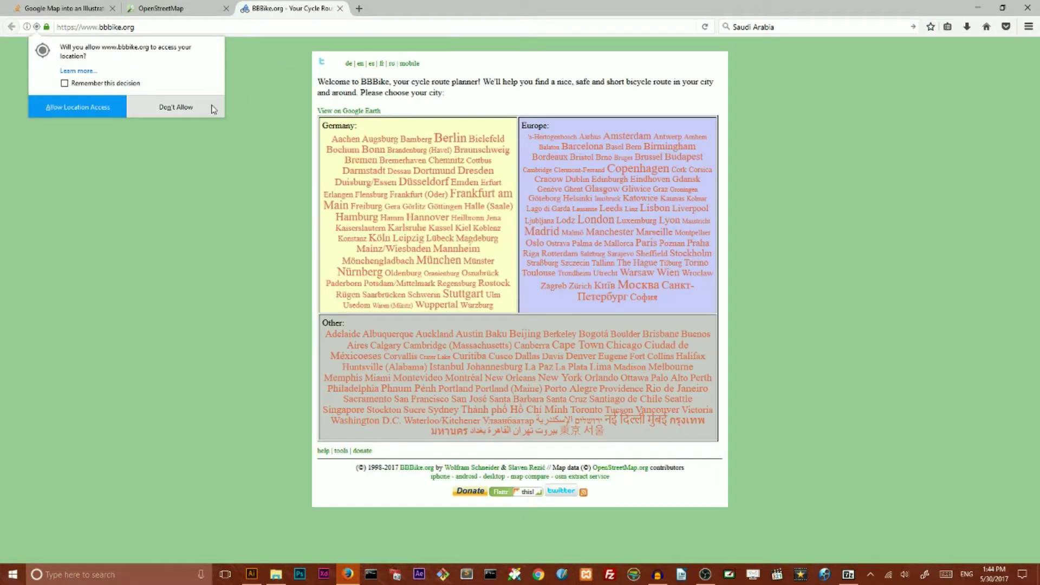
{"action": "left_click", "coordinate": [192, 108]}
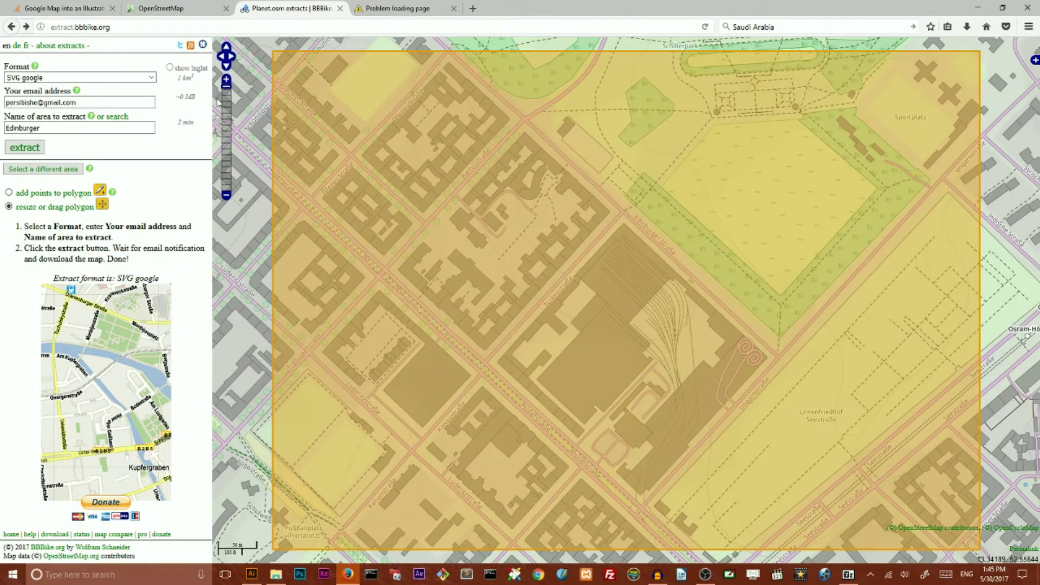
Step: Pick SVG google as the extract format and review the e-mail address and area name fields
{"action": "left_click", "coordinate": [86, 105]}
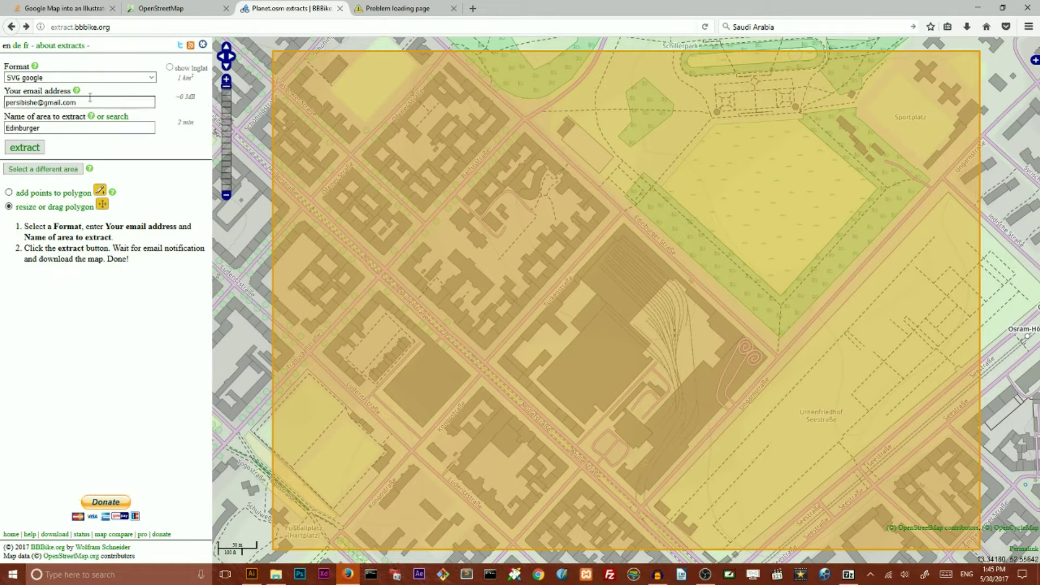
{"action": "left_click", "coordinate": [153, 78]}
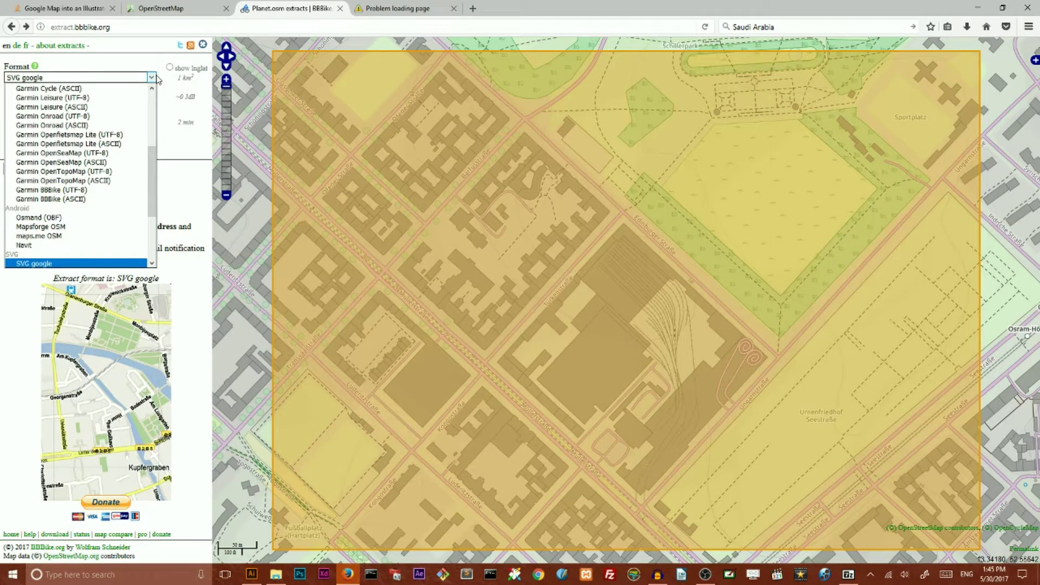
{"action": "scroll", "coordinate": [54, 176], "scroll_direction": "down", "scroll_amount": 3}
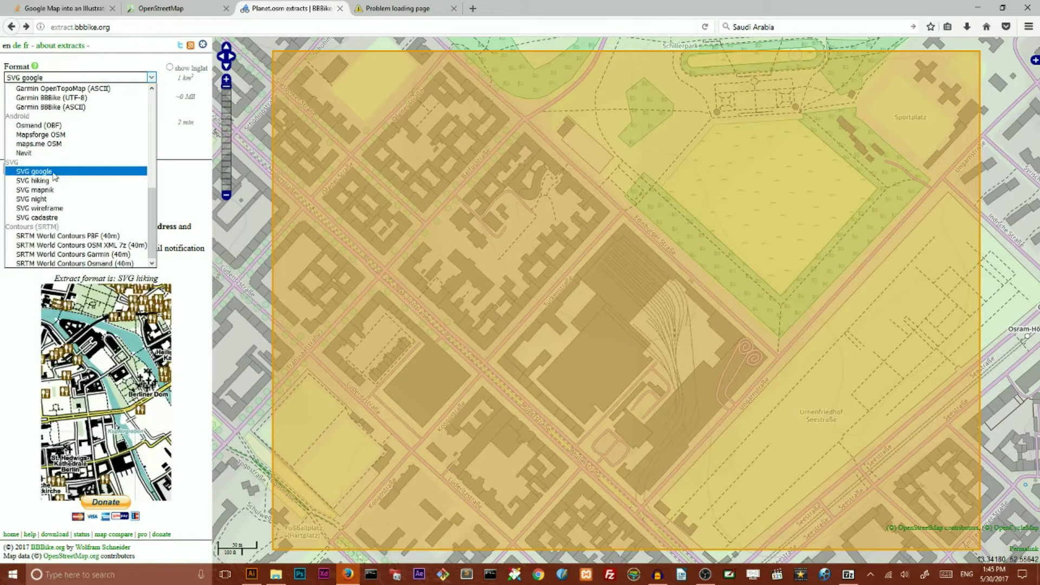
{"action": "left_click", "coordinate": [53, 176]}
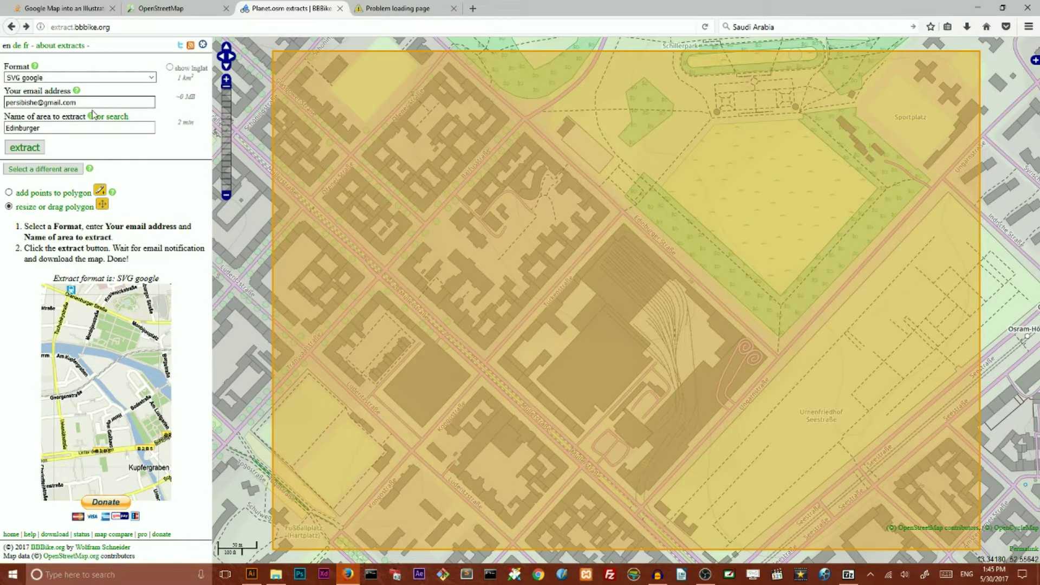
{"action": "left_click", "coordinate": [60, 128]}
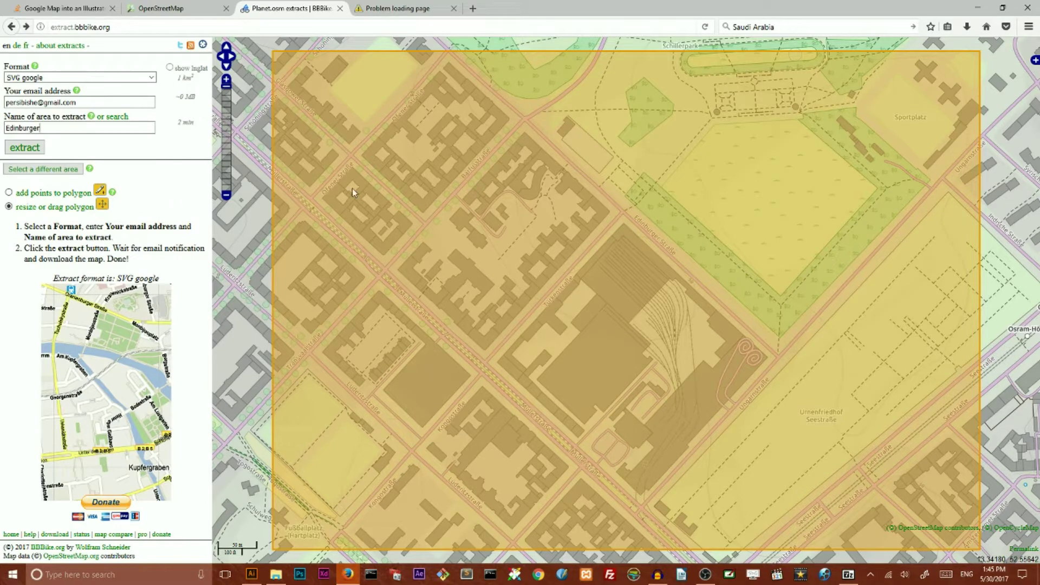
Step: Shift the extract area slightly east, enable adding points to the polygon, and pull its northwest corner inward
{"action": "left_click", "coordinate": [275, 53]}
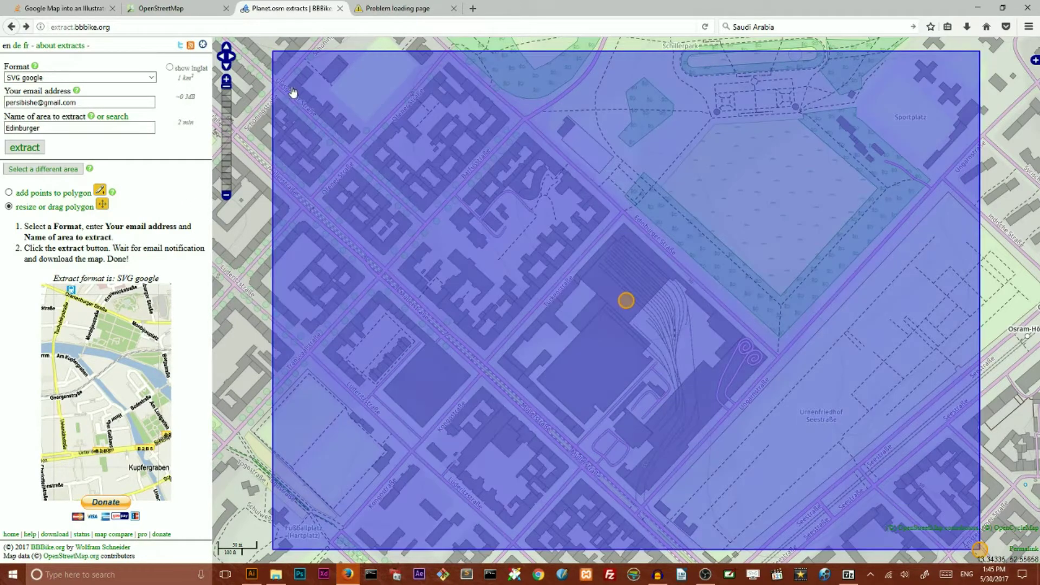
{"action": "left_click", "coordinate": [615, 291]}
{"action": "left_click", "coordinate": [629, 322]}
{"action": "left_click", "coordinate": [629, 322]}
{"action": "left_click", "coordinate": [624, 309]}
{"action": "left_click_drag", "start_coordinate": [626, 305], "coordinate": [648, 303]}
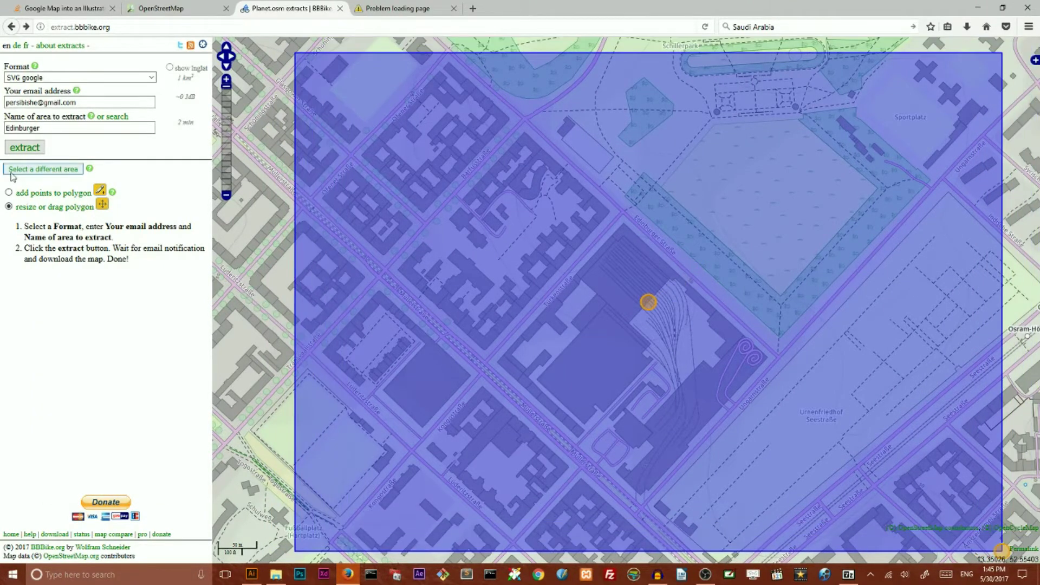
{"action": "left_click", "coordinate": [8, 192]}
{"action": "left_click", "coordinate": [294, 54]}
{"action": "left_click_drag", "start_coordinate": [295, 54], "coordinate": [443, 188]}
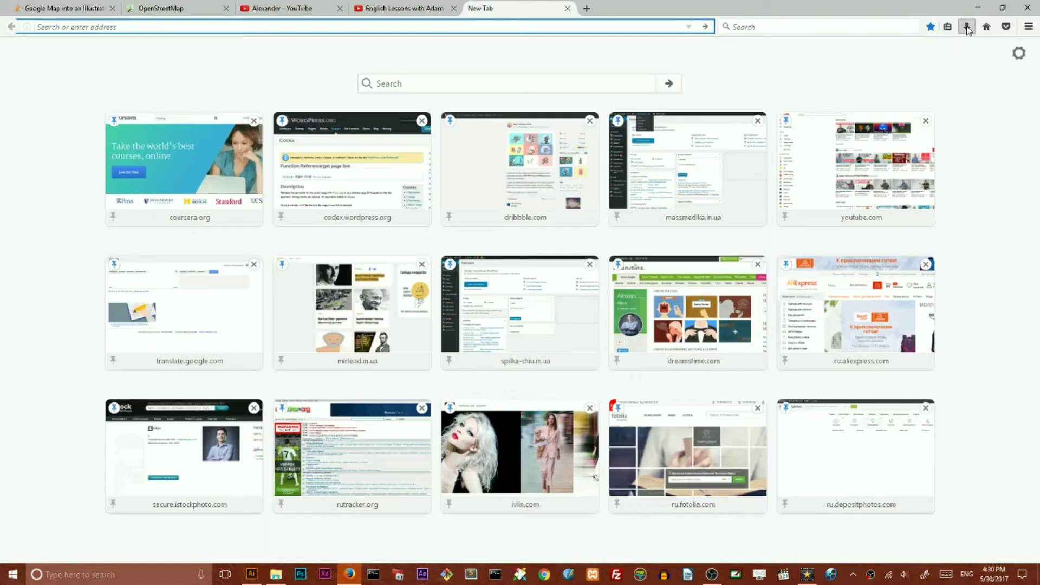
Step: Open the downloaded planet_13.343_52.551_a494702d.osm.svg-google.zip archive in 7-Zip and open its SVG map in Illustrator
{"action": "left_click", "coordinate": [967, 26]}
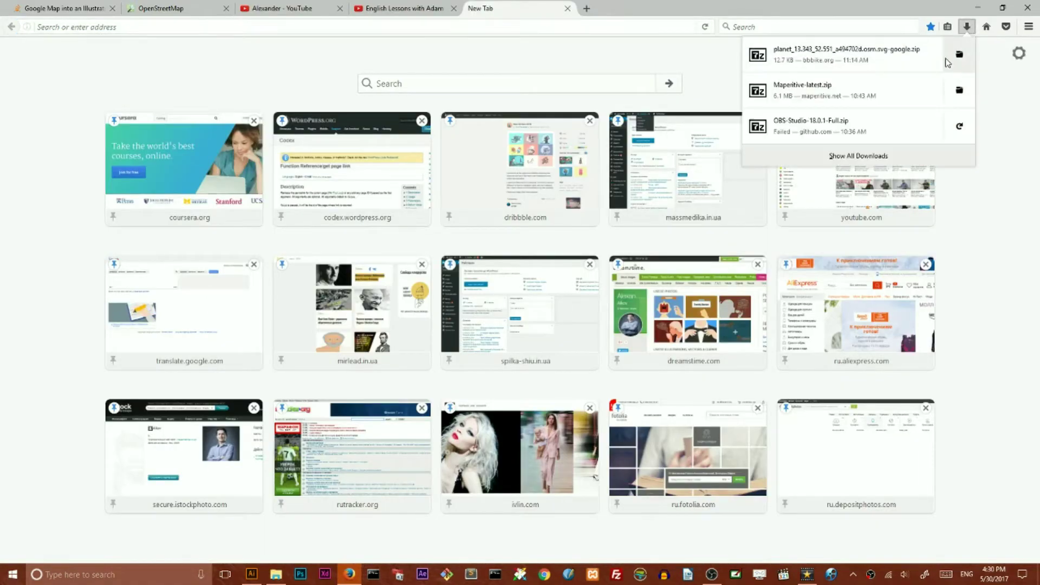
{"action": "left_click", "coordinate": [950, 60]}
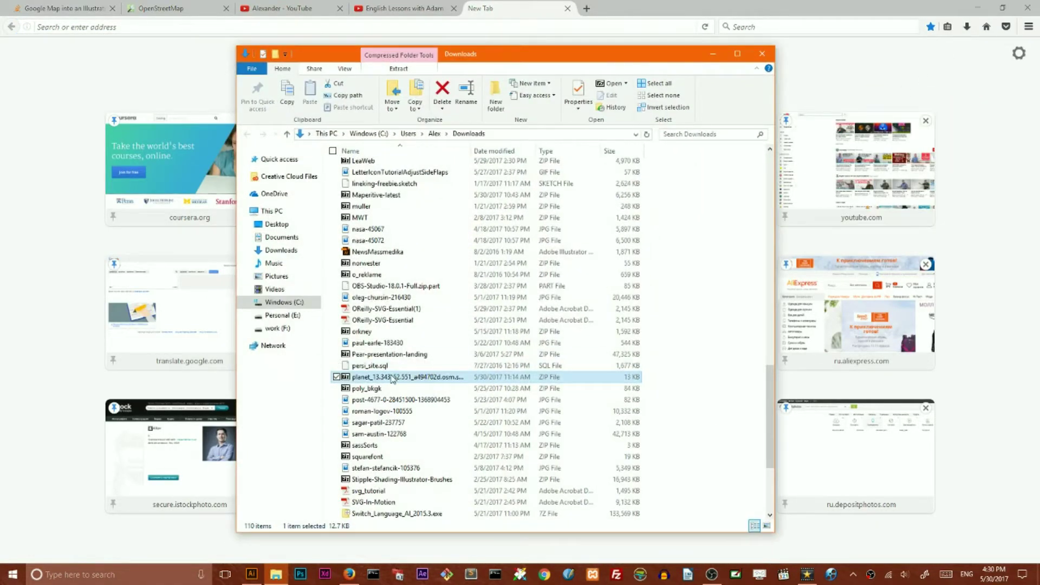
{"action": "right_click", "coordinate": [393, 378]}
{"action": "mouse_move", "coordinate": [286, 108]}
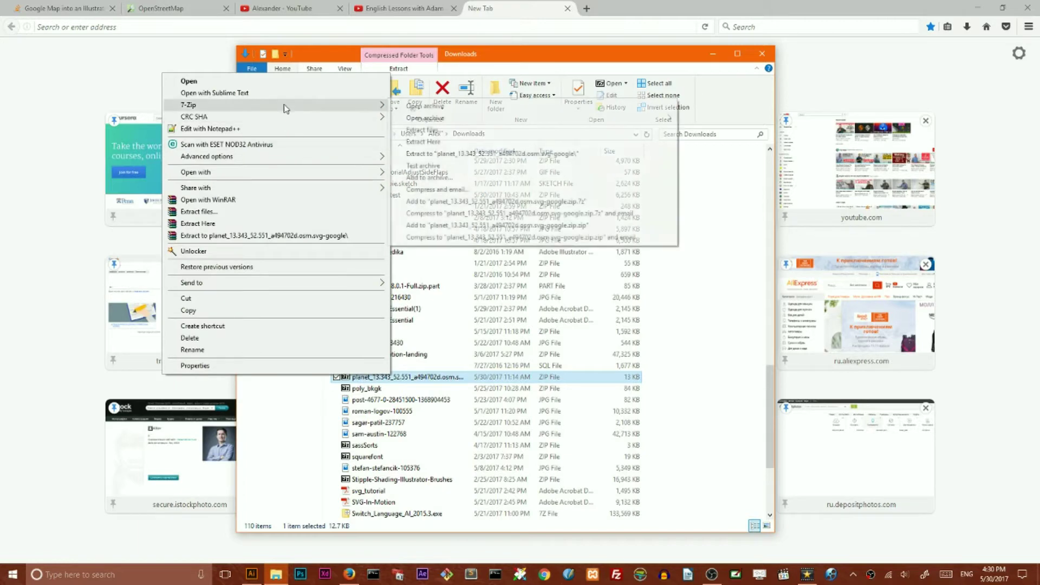
{"action": "left_click", "coordinate": [417, 108]}
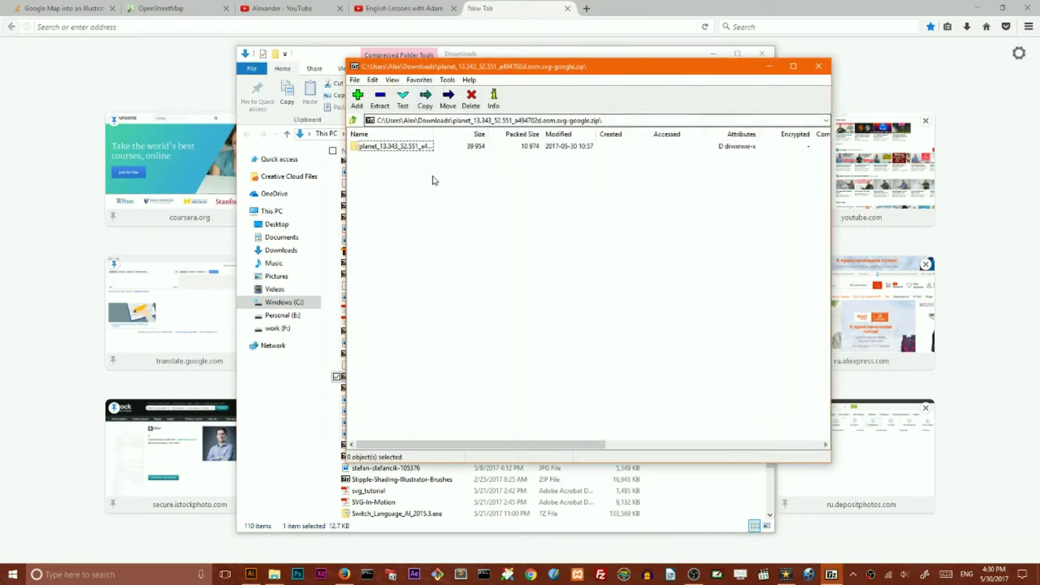
{"action": "double_click", "coordinate": [393, 147]}
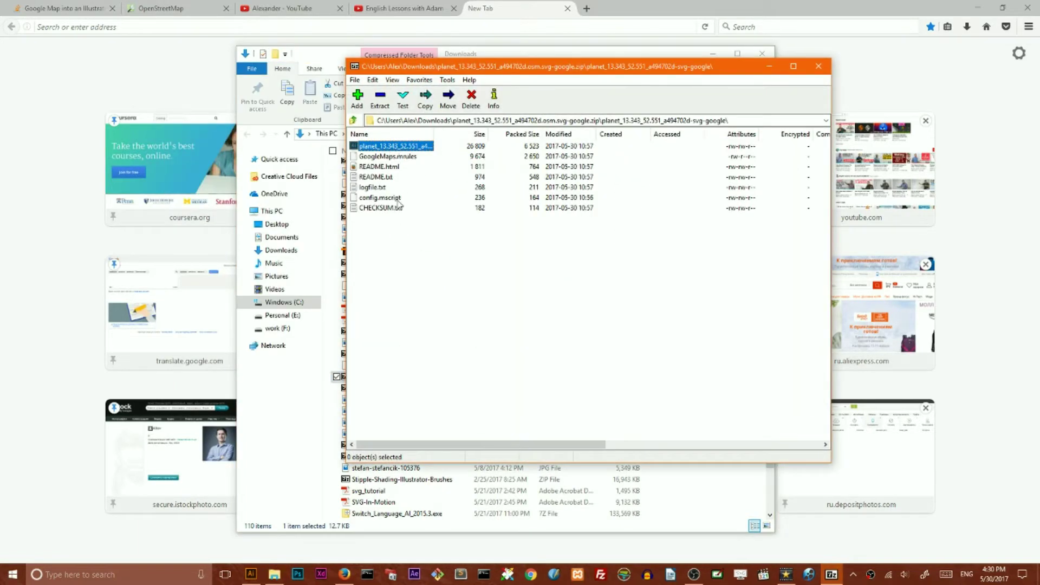
{"action": "left_click", "coordinate": [393, 148]}
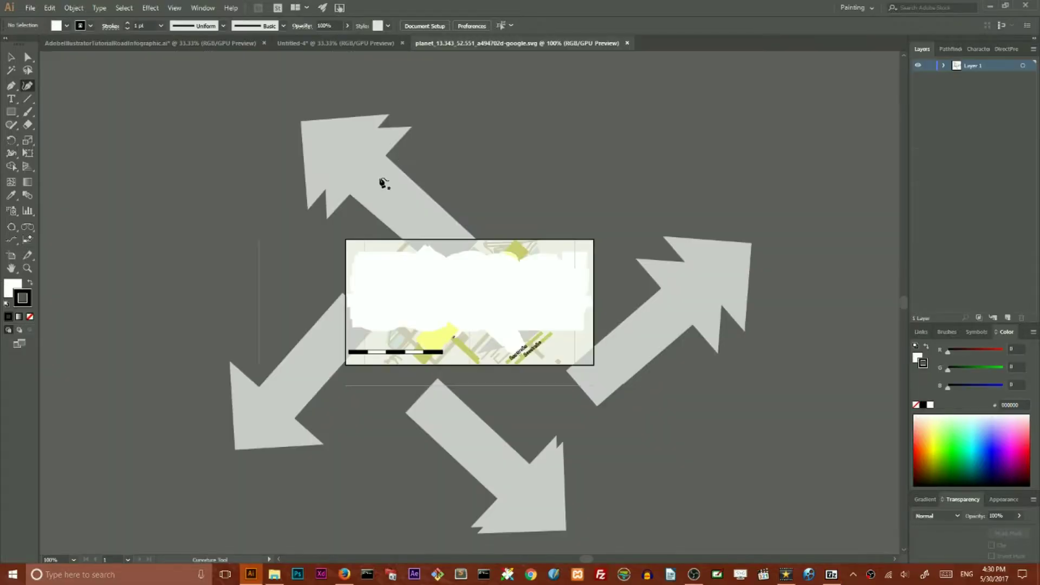
Step: Delete the large grey arrows, scale bar, street labels and the white and yellow shapes covering the map
{"action": "left_click", "coordinate": [376, 178]}
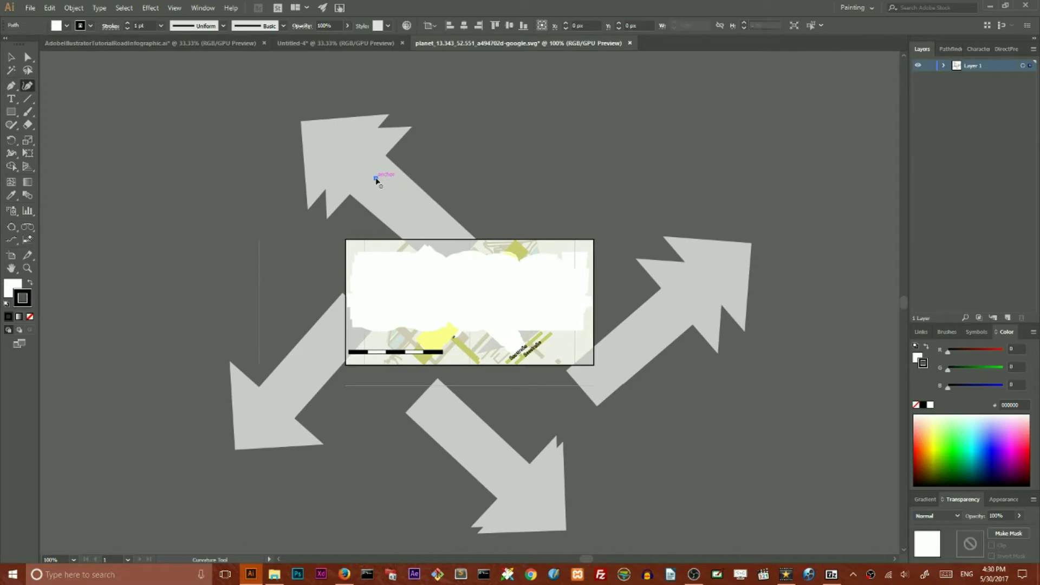
{"action": "left_click", "coordinate": [11, 59]}
{"action": "left_click", "coordinate": [350, 144]}
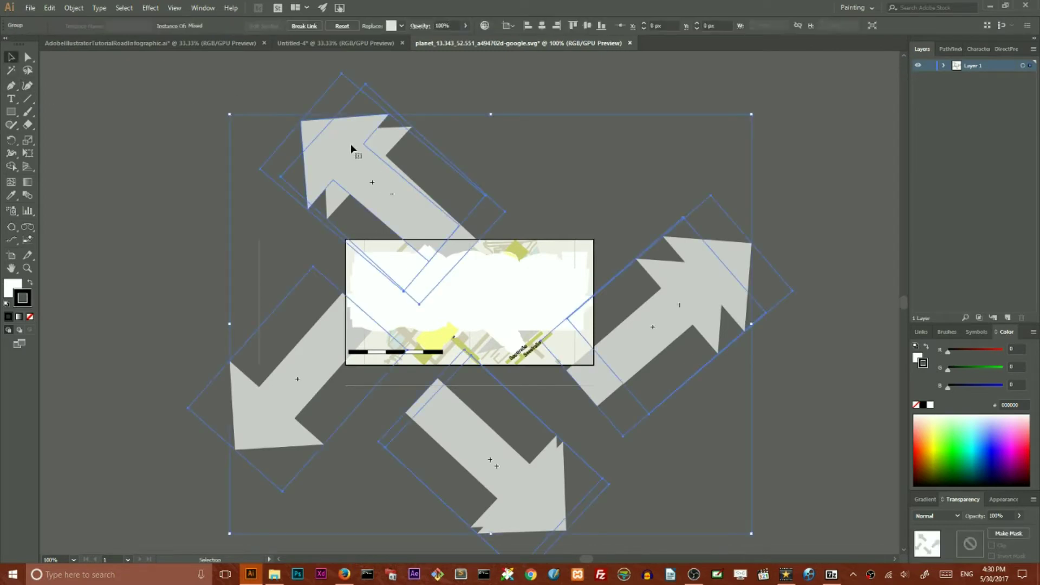
{"action": "key", "text": "Delete"}
{"action": "left_click", "coordinate": [417, 295]}
{"action": "key", "text": "Delete"}
{"action": "left_click", "coordinate": [417, 298]}
{"action": "key", "text": "Delete"}
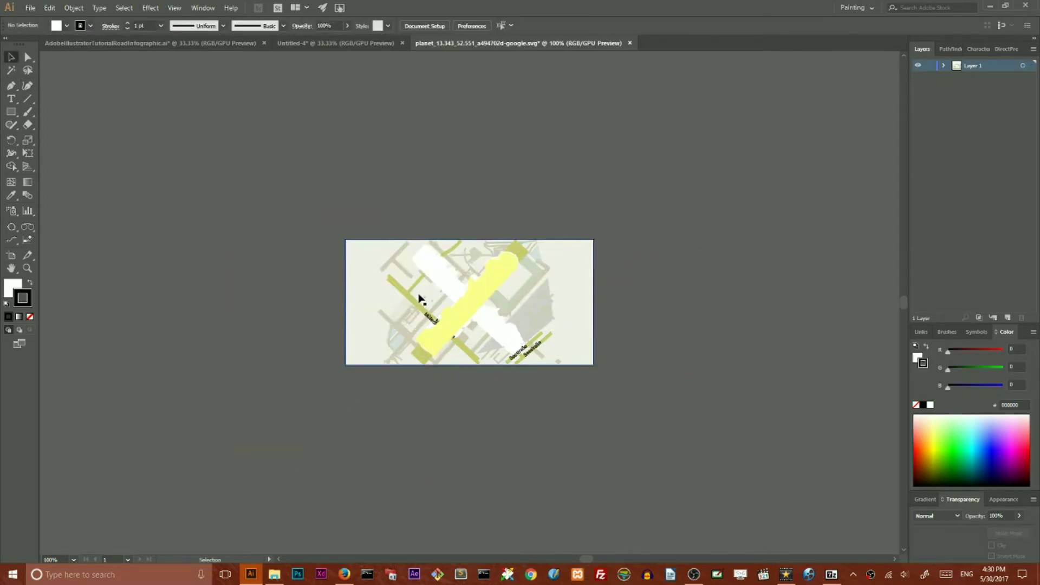
{"action": "left_click", "coordinate": [455, 290]}
{"action": "key", "text": "Delete"}
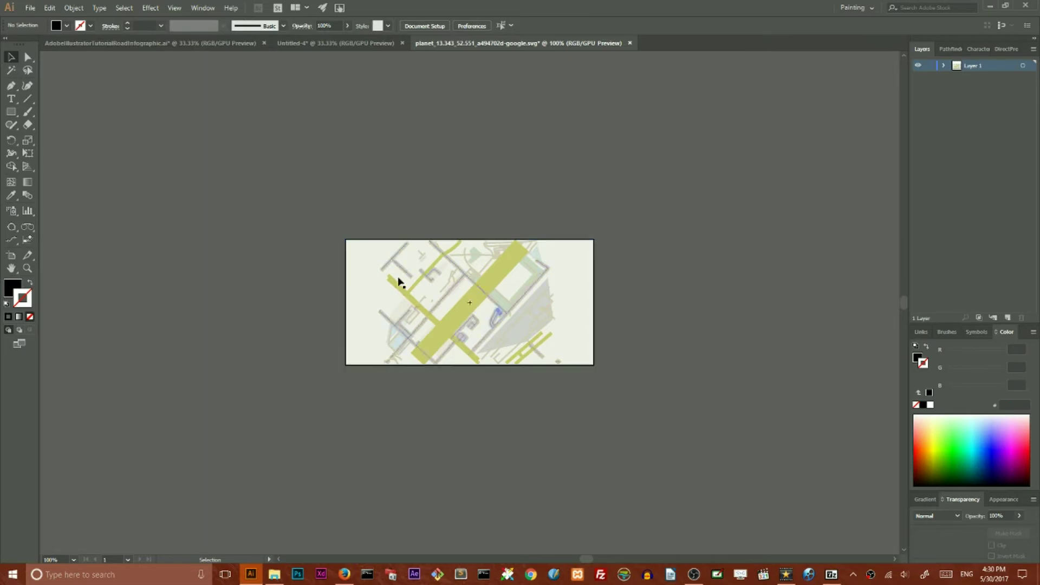
Step: Group all the remaining map artwork into one object
{"action": "key", "text": "ctrl+a"}
{"action": "right_click", "coordinate": [501, 305]}
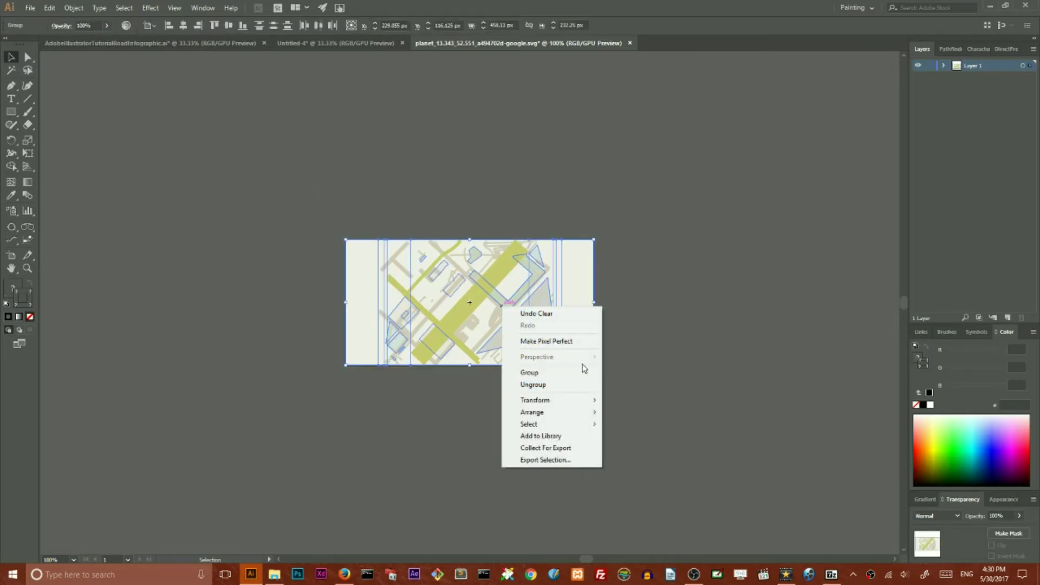
{"action": "left_click", "coordinate": [542, 372]}
{"action": "scroll", "coordinate": [227, 398], "scroll_direction": "up", "scroll_amount": 2}
{"action": "left_click", "coordinate": [227, 399]}
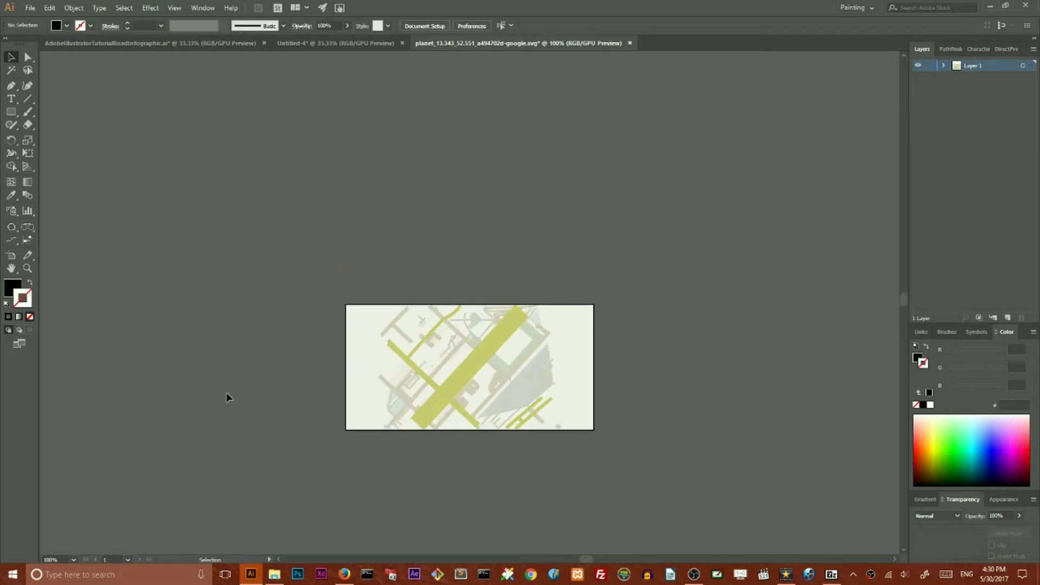
Step: Remove the black stroke from the frame rectangle around the map
{"action": "key", "text": "ctrl+plus"}
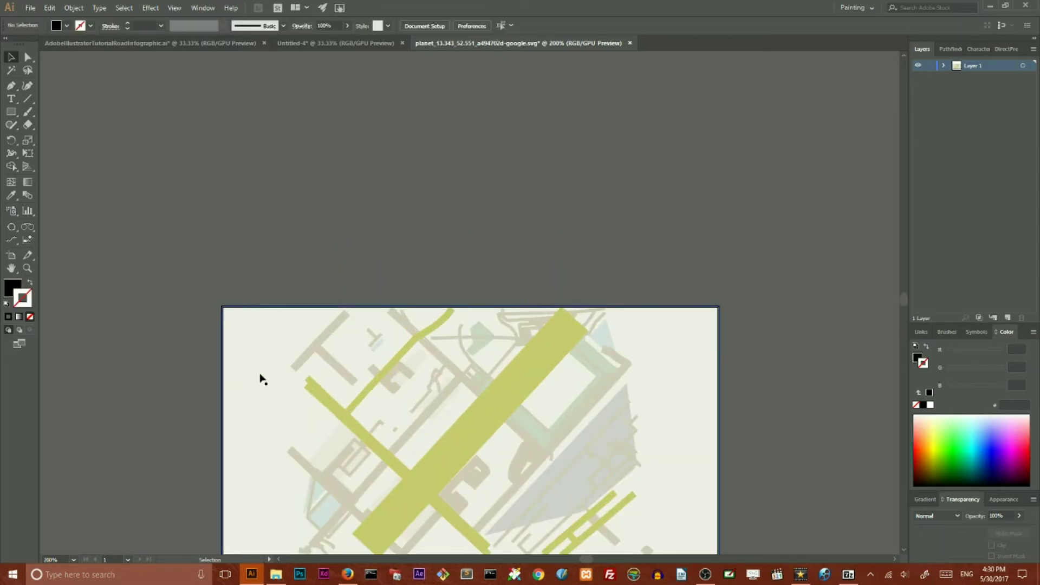
{"action": "left_click", "coordinate": [224, 337]}
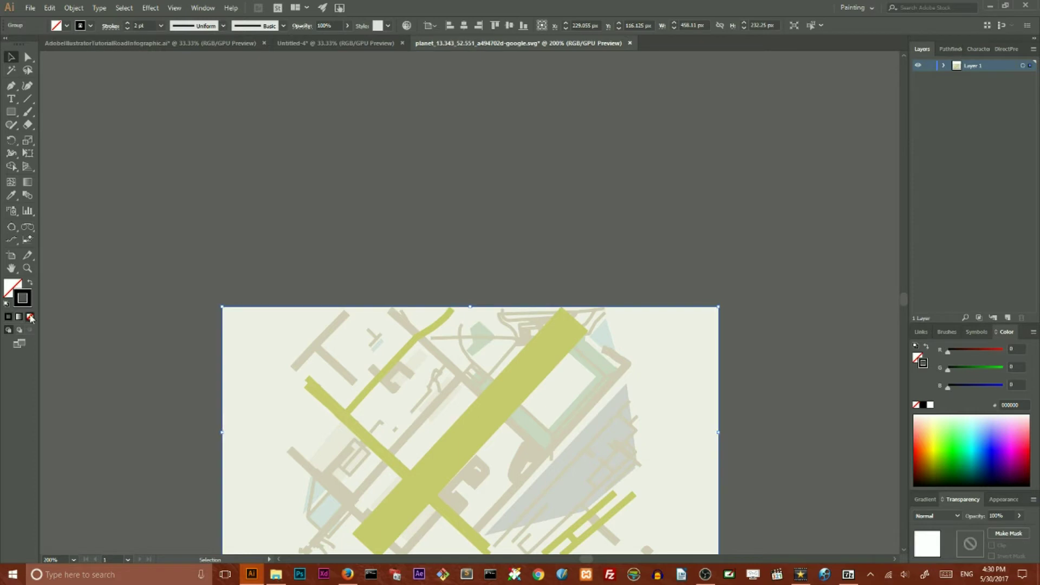
{"action": "left_click", "coordinate": [30, 318]}
{"action": "left_click", "coordinate": [125, 275]}
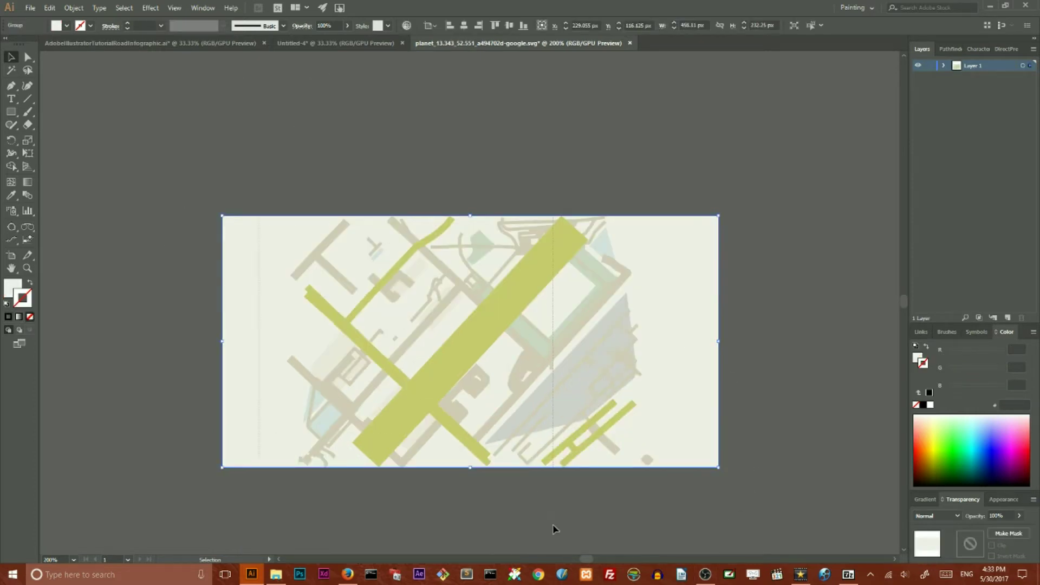
Step: Bring the map artwork into the Untitled-4 document on the layer beneath the road and shadow, scaled and positioned to cover the whole artboard
{"action": "left_click", "coordinate": [461, 307]}
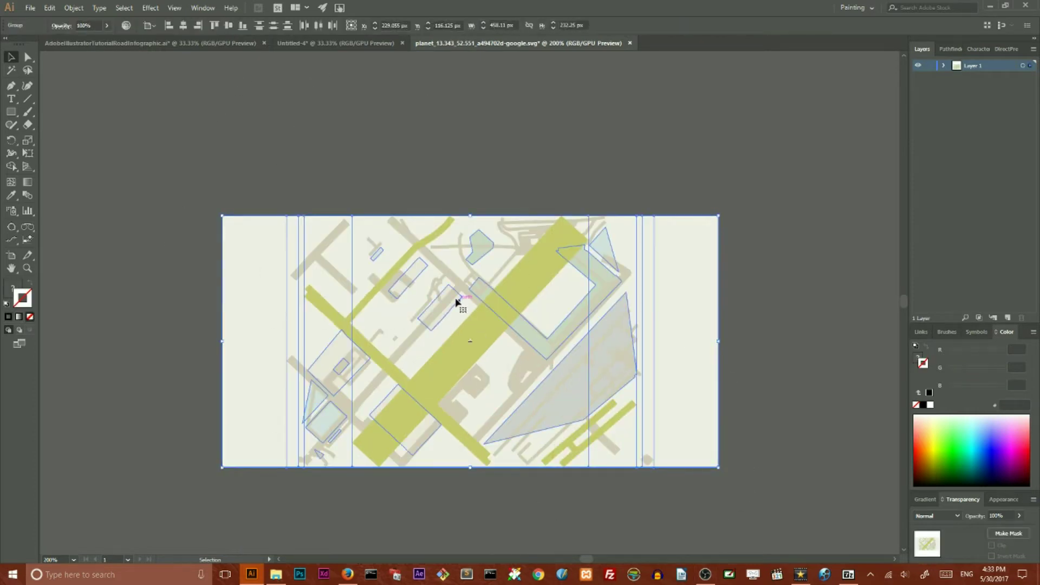
{"action": "left_click_drag", "start_coordinate": [171, 163], "coordinate": [652, 500]}
{"action": "left_click_drag", "start_coordinate": [475, 330], "coordinate": [768, 397]}
{"action": "right_click", "coordinate": [313, 169]}
{"action": "left_click", "coordinate": [342, 230]}
{"action": "left_click_drag", "start_coordinate": [653, 331], "coordinate": [596, 309]}
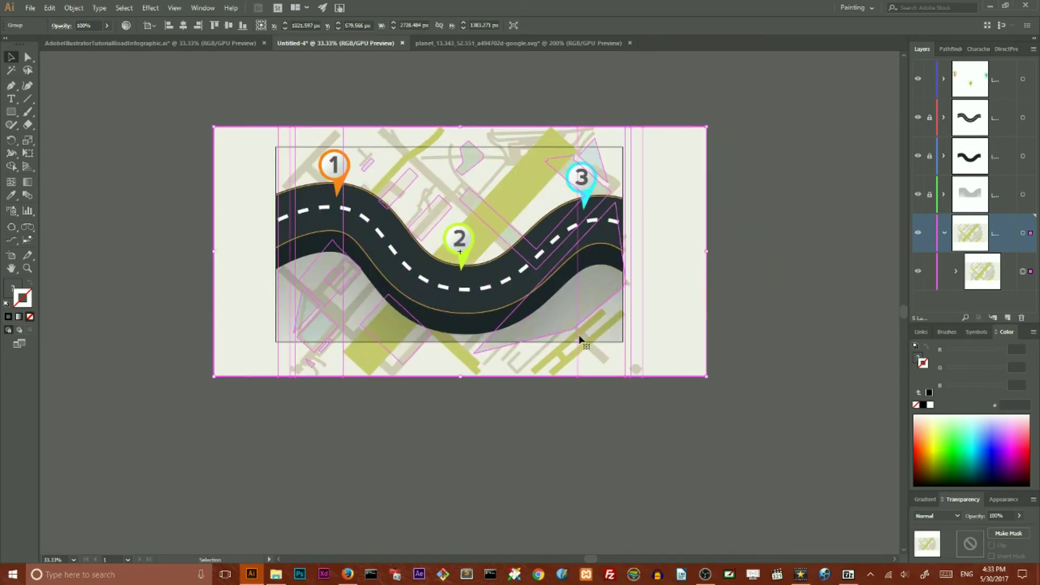
{"action": "left_click", "coordinate": [168, 104]}
Step: Clip the map to the artboard with a clipping mask made from a rectangle of about 1920 by 1080 px
{"action": "left_click", "coordinate": [11, 112]}
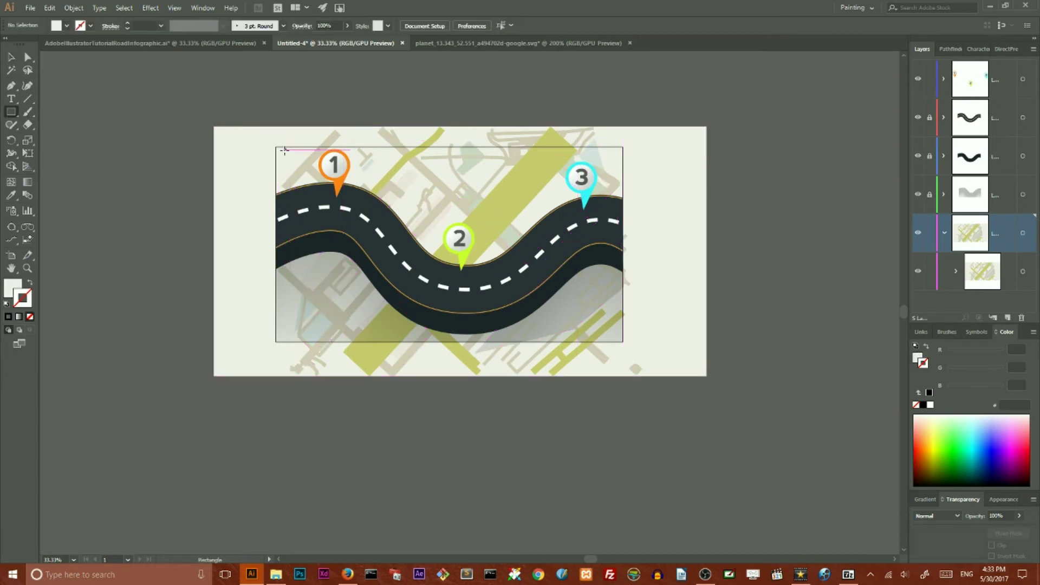
{"action": "left_click_drag", "start_coordinate": [276, 147], "coordinate": [623, 343]}
{"action": "key", "text": "v"}
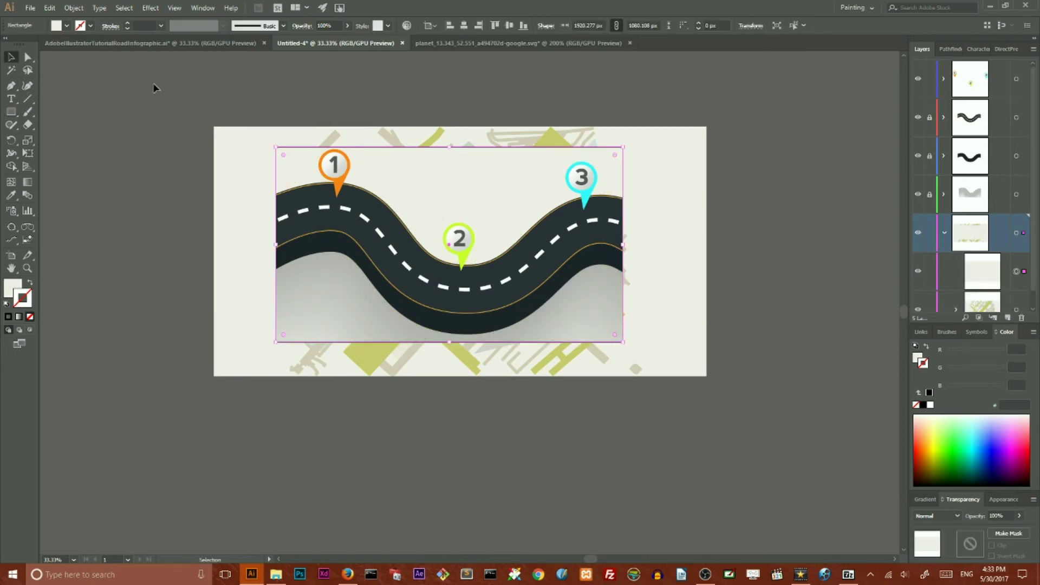
{"action": "key", "text": "ctrl+a"}
{"action": "right_click", "coordinate": [548, 184]}
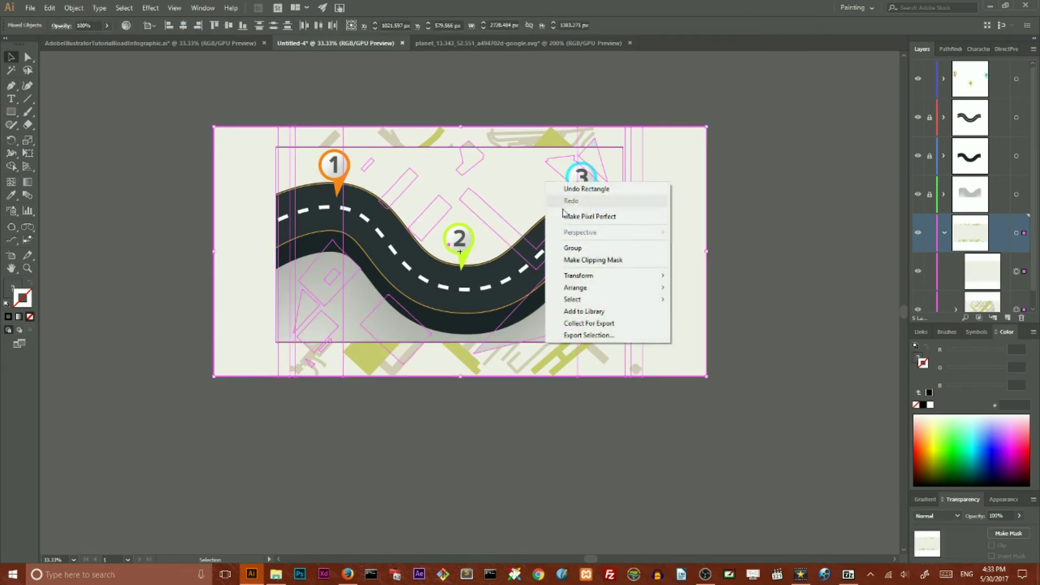
{"action": "left_click", "coordinate": [592, 260]}
{"action": "left_click", "coordinate": [714, 172]}
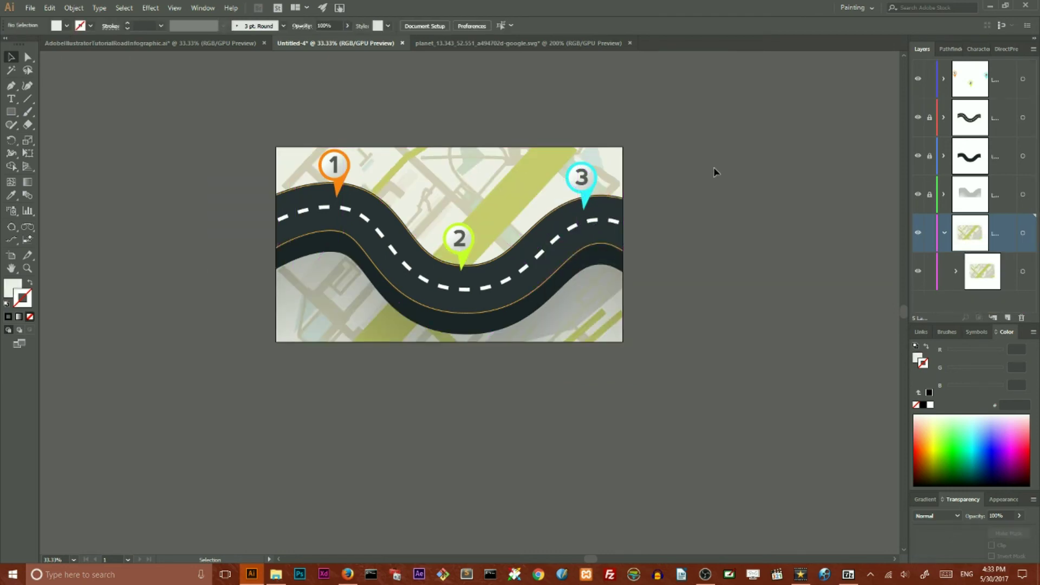